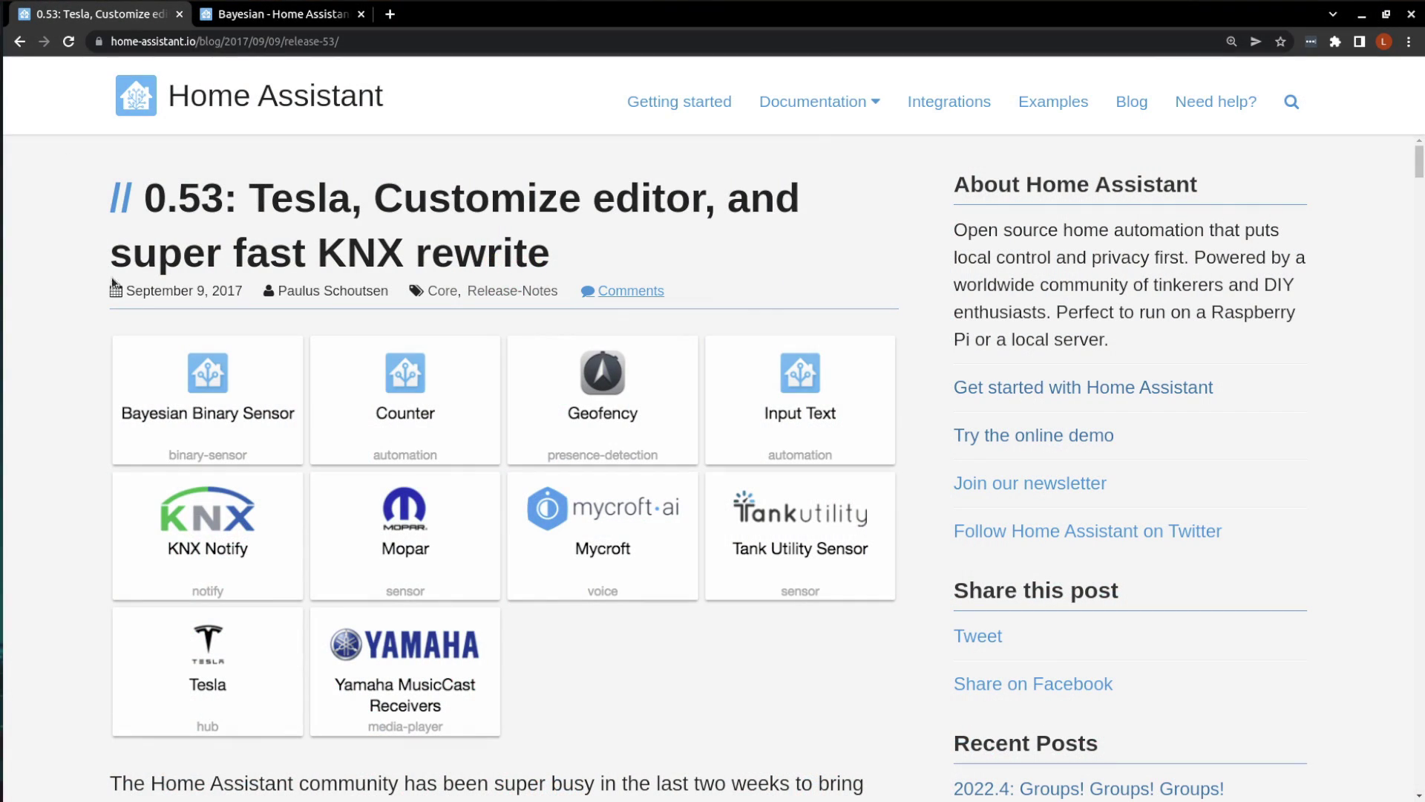
Highlight the 0.53 release post's publication date, then clear the highlight
left_click_drag(124, 291, 243, 291)
left_click(65, 269)
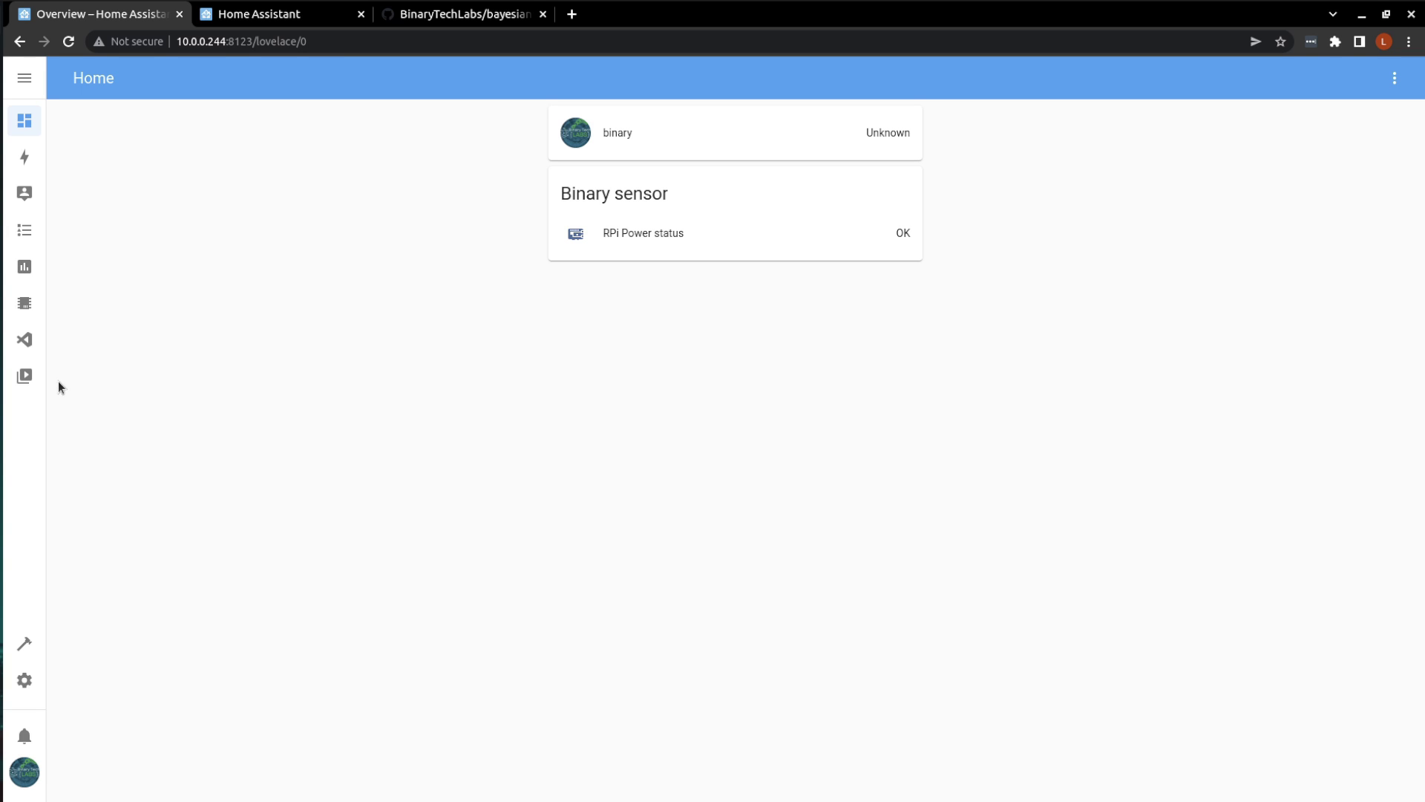
On home-assistant.io, filter Integrations to Binary Sensor and open the Bayesian documentation page
left_click(30, 340)
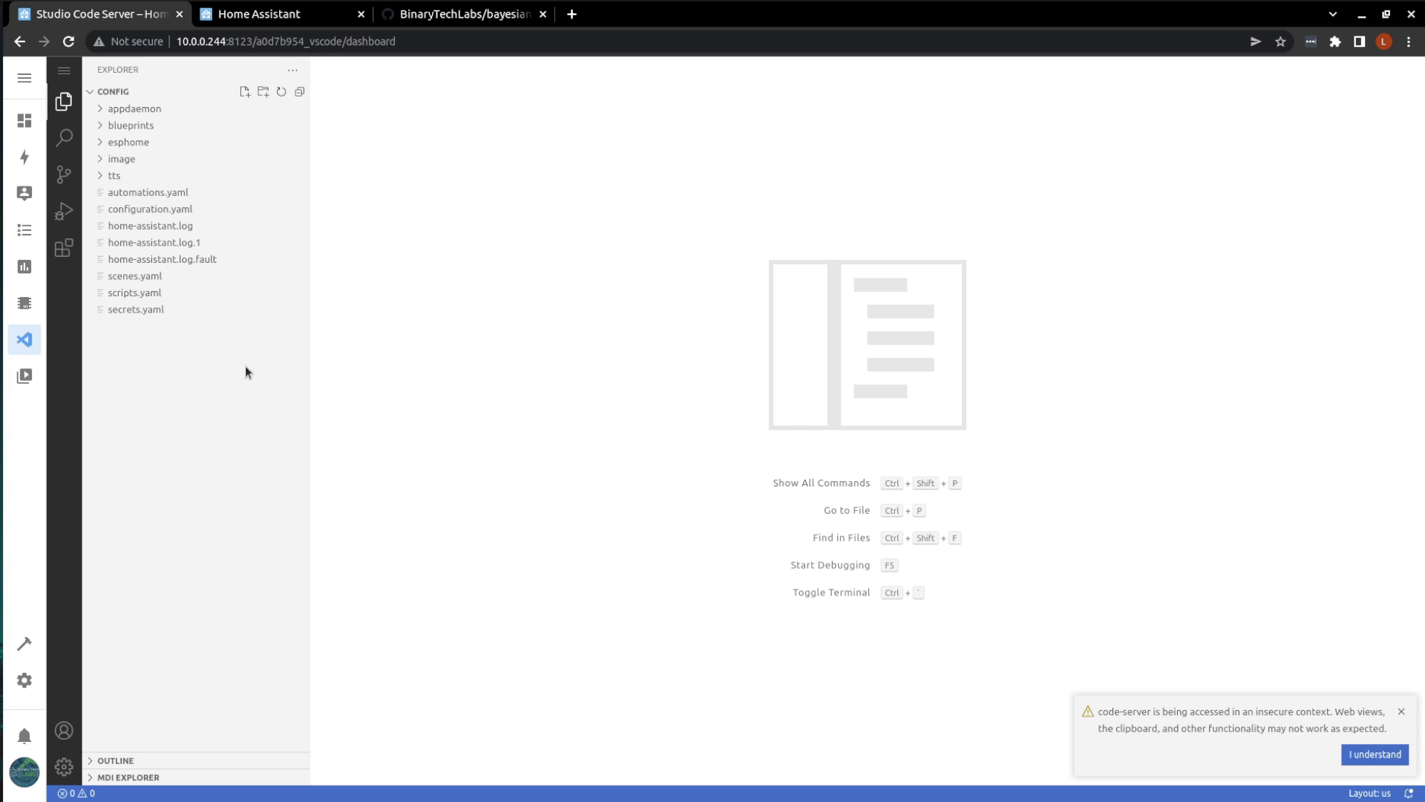
left_click(260, 14)
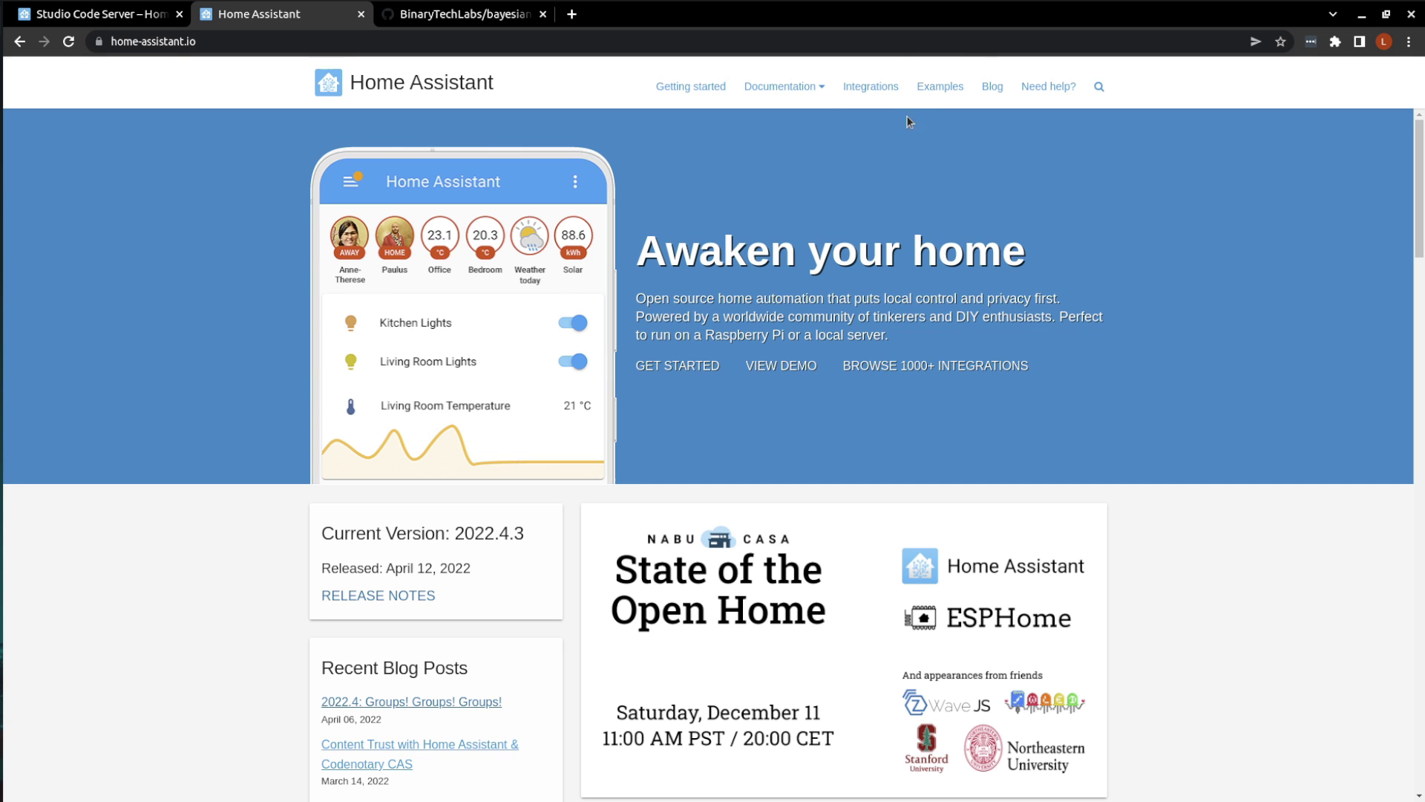
left_click(878, 95)
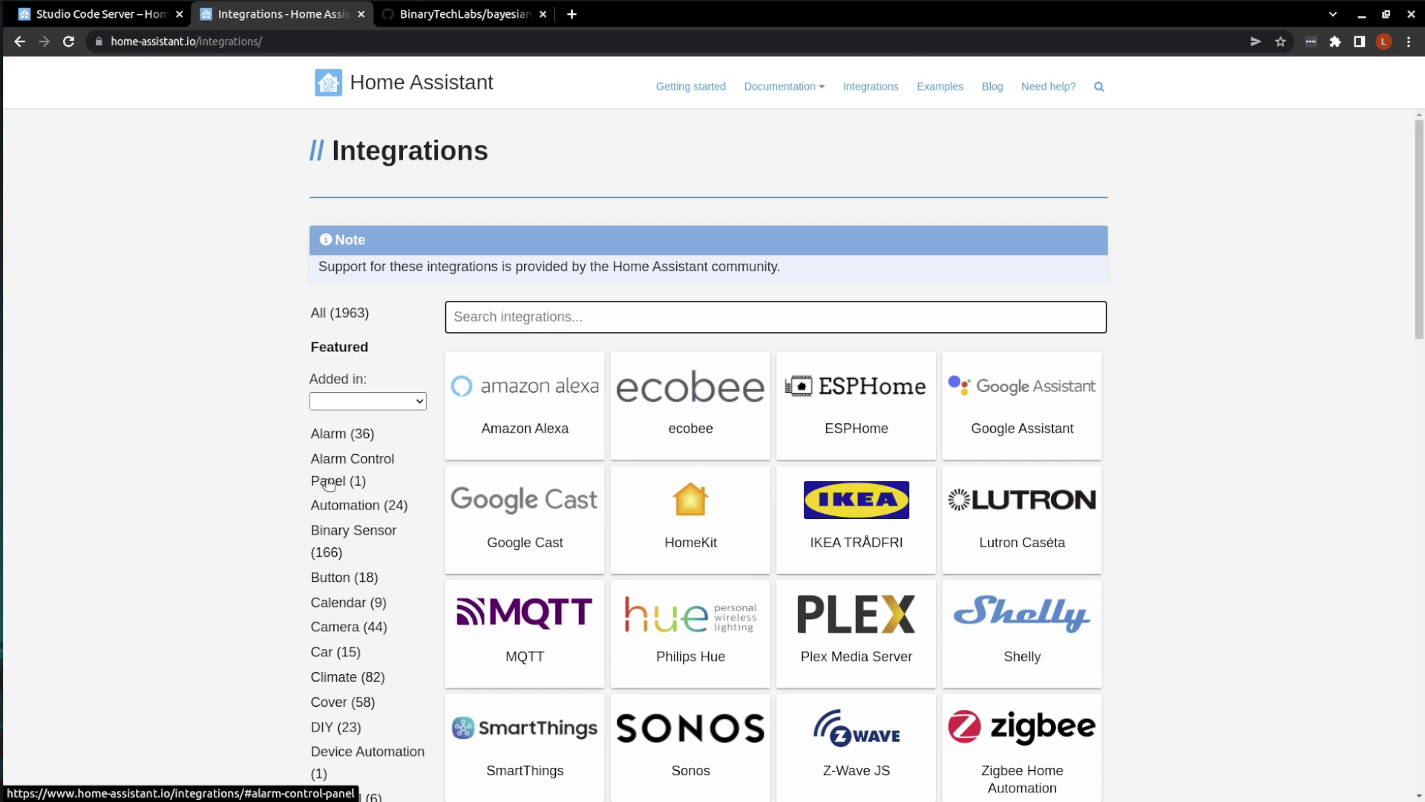
left_click(335, 536)
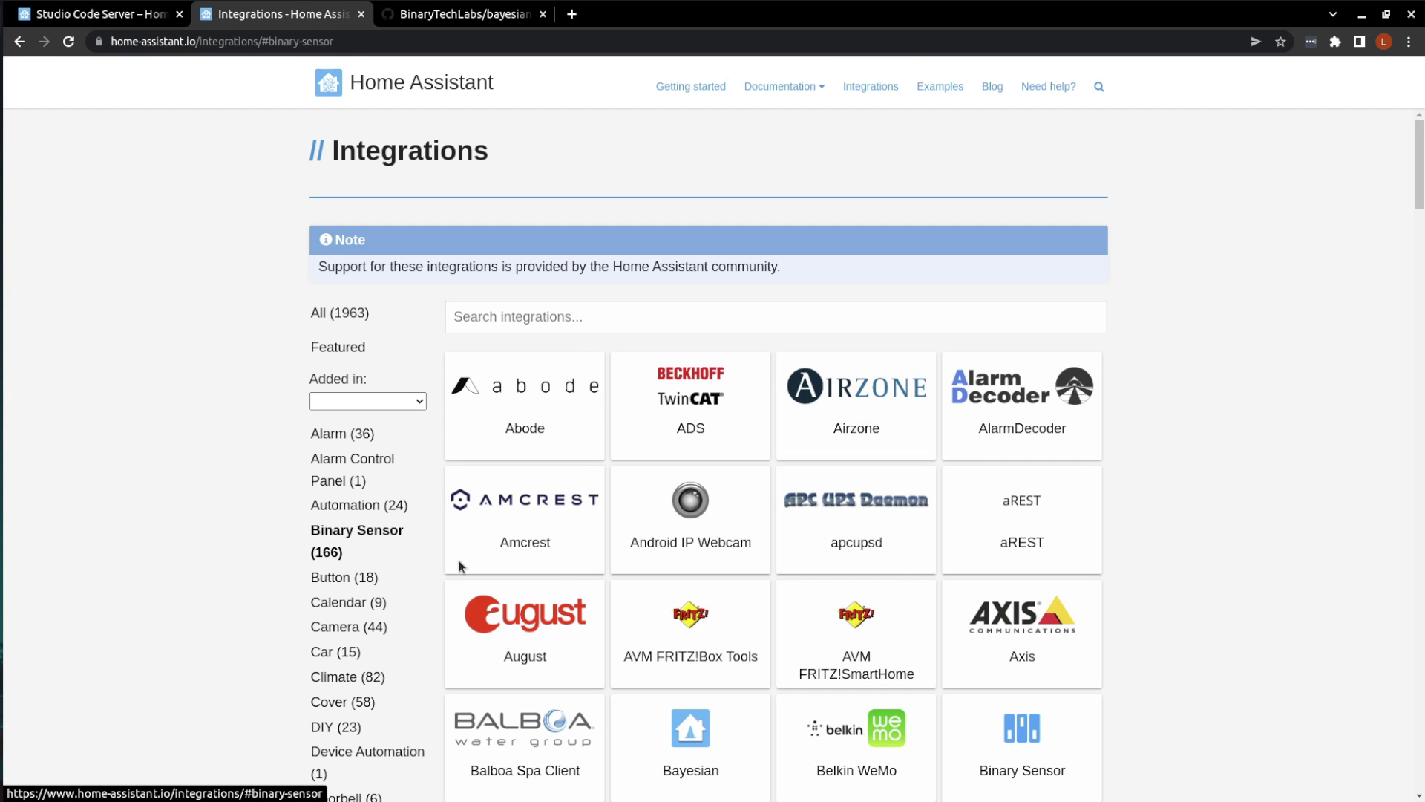
scroll(686, 624, "down", 3)
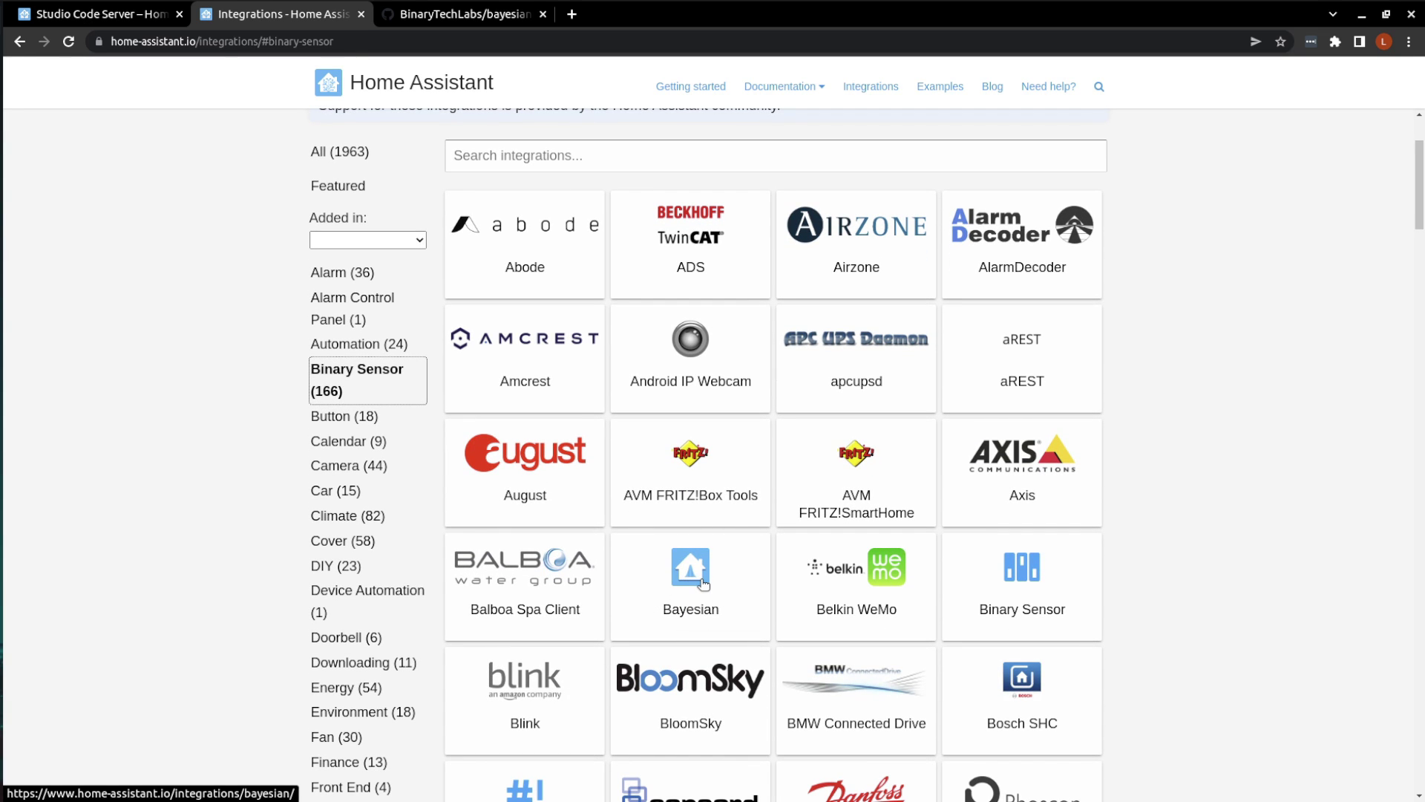
left_click(704, 584)
Scroll down the Bayesian page to the Configuration Variables list
scroll(291, 287, "down", 3)
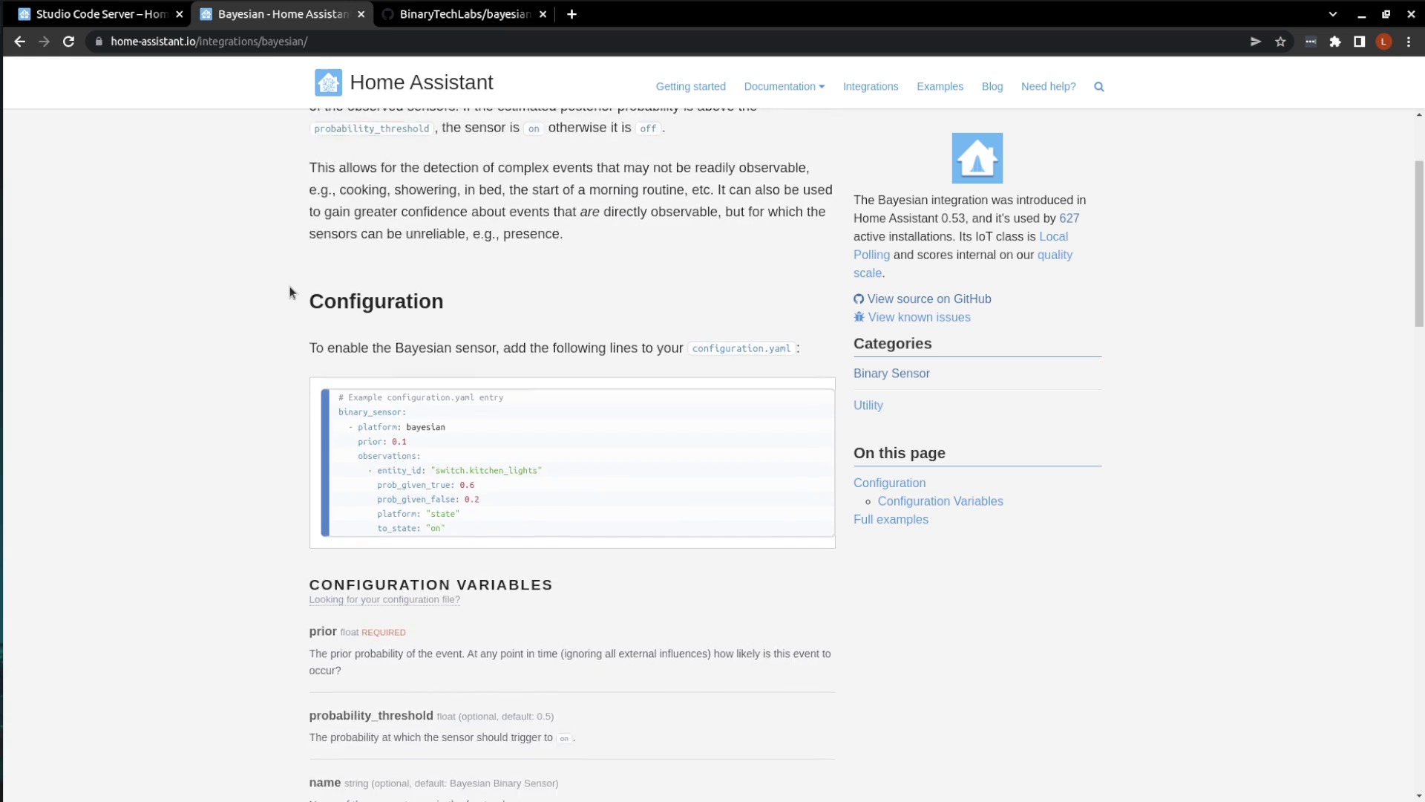
scroll(288, 293, "down", 5)
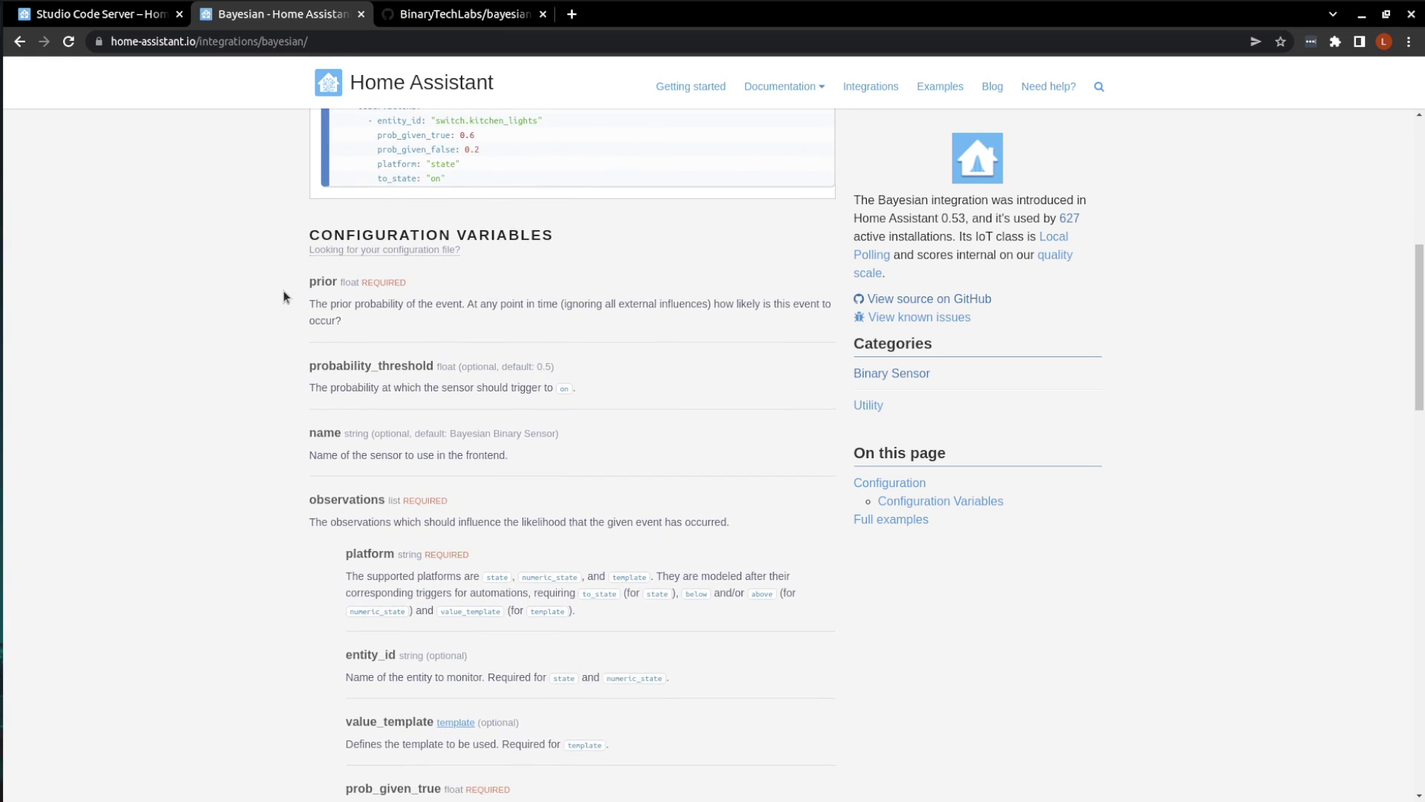
scroll(283, 296, "down", 2)
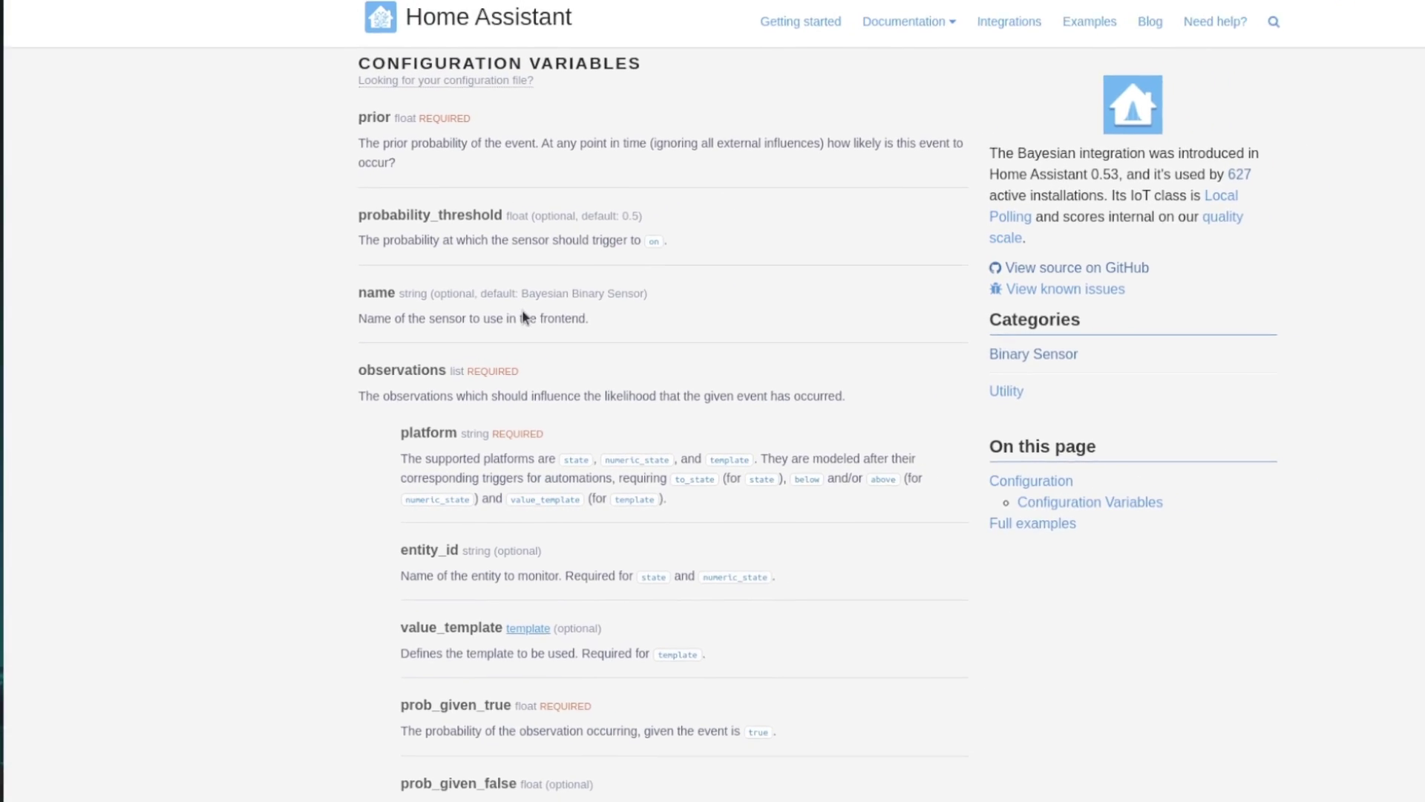
Read the name, prob_given_true and prob_given_false variables, continuing down to Full examples
left_click_drag(522, 293, 635, 300)
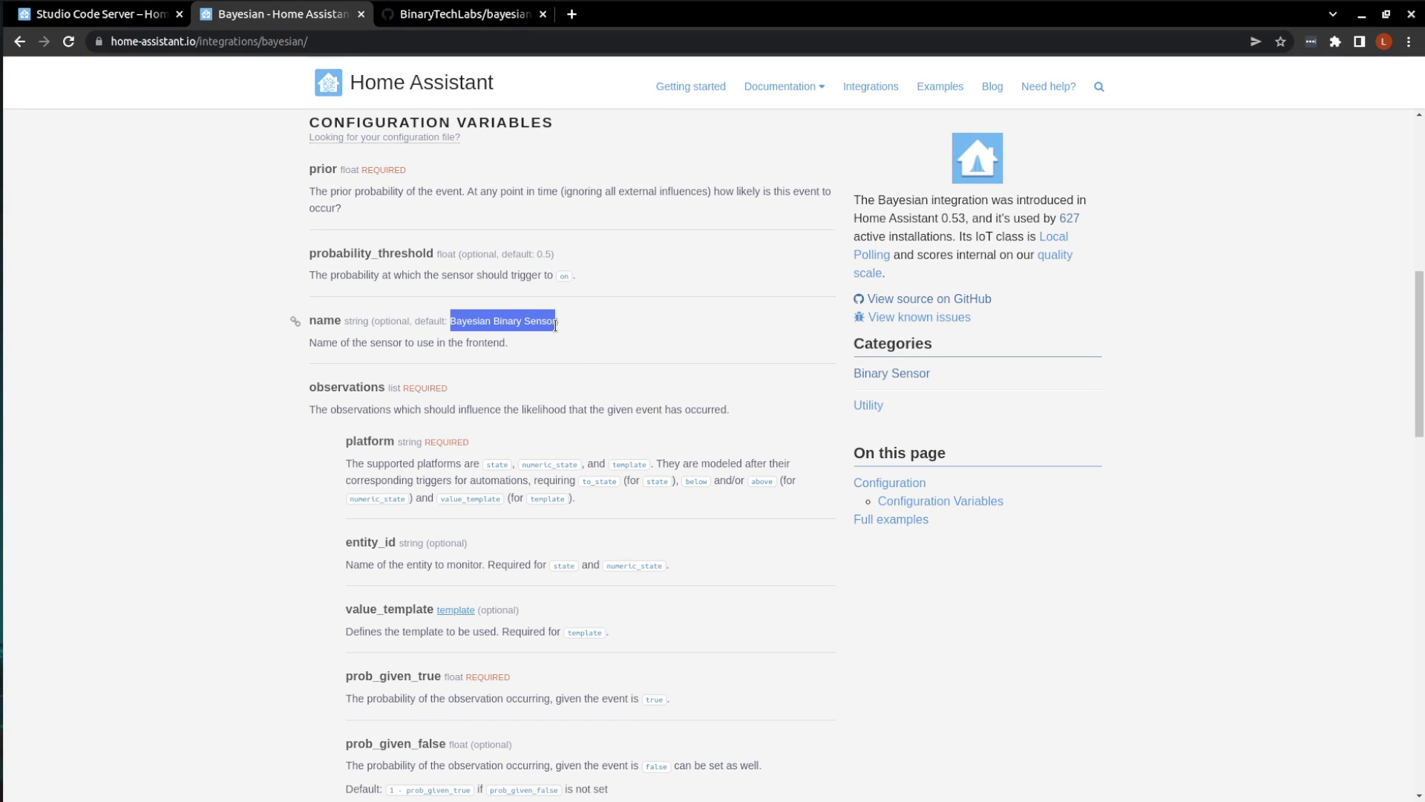
left_click(580, 328)
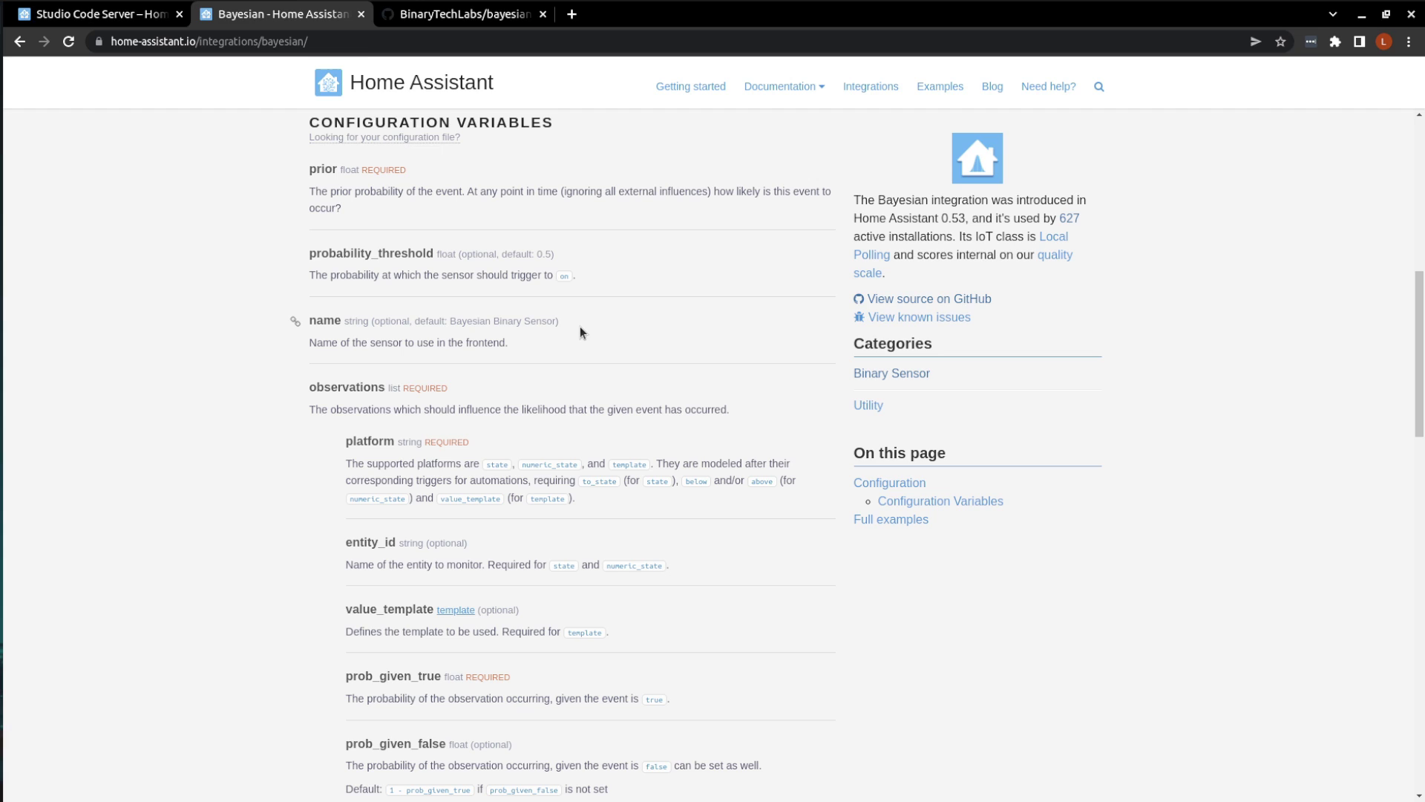
scroll(462, 499, "down", 2)
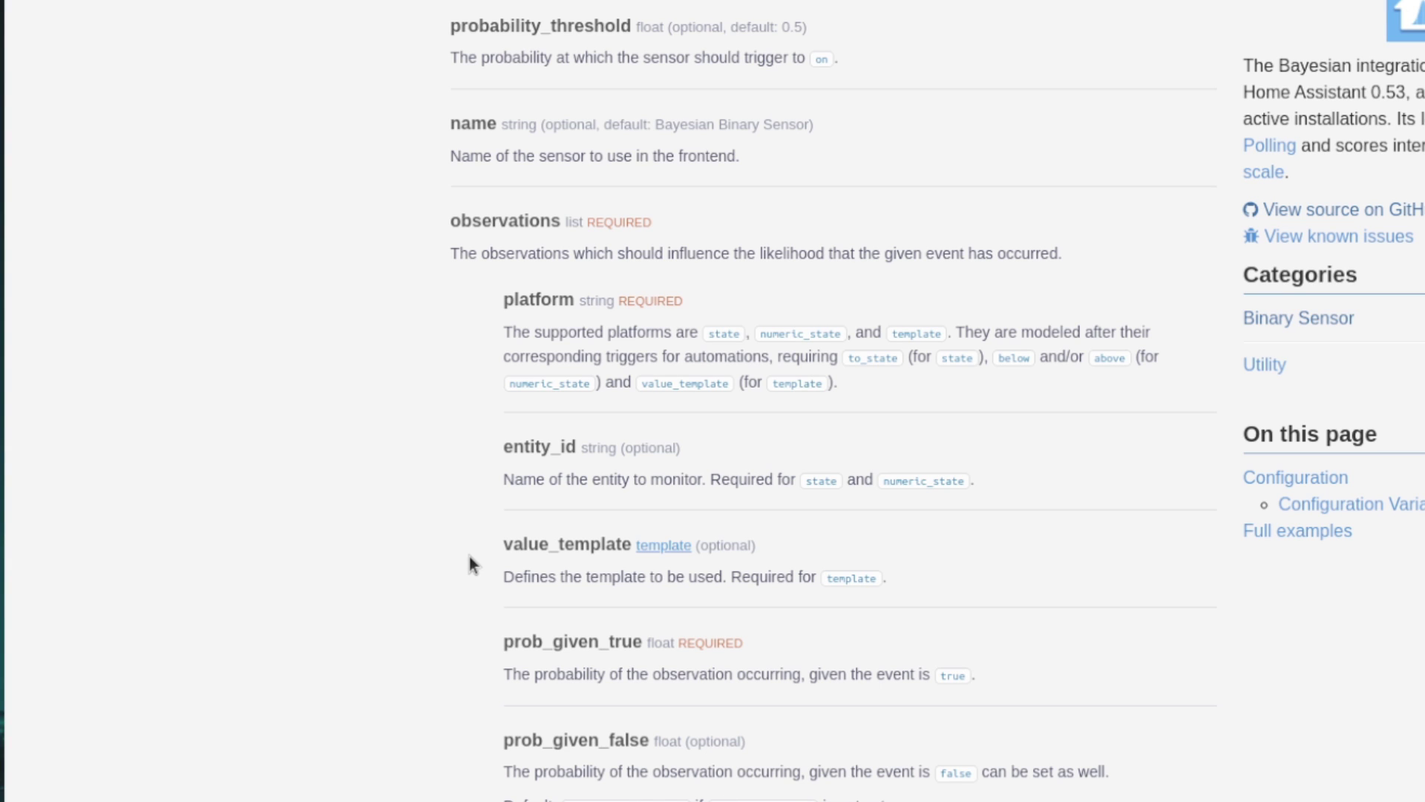
scroll(469, 555, "down", 3)
left_click_drag(763, 408, 509, 409)
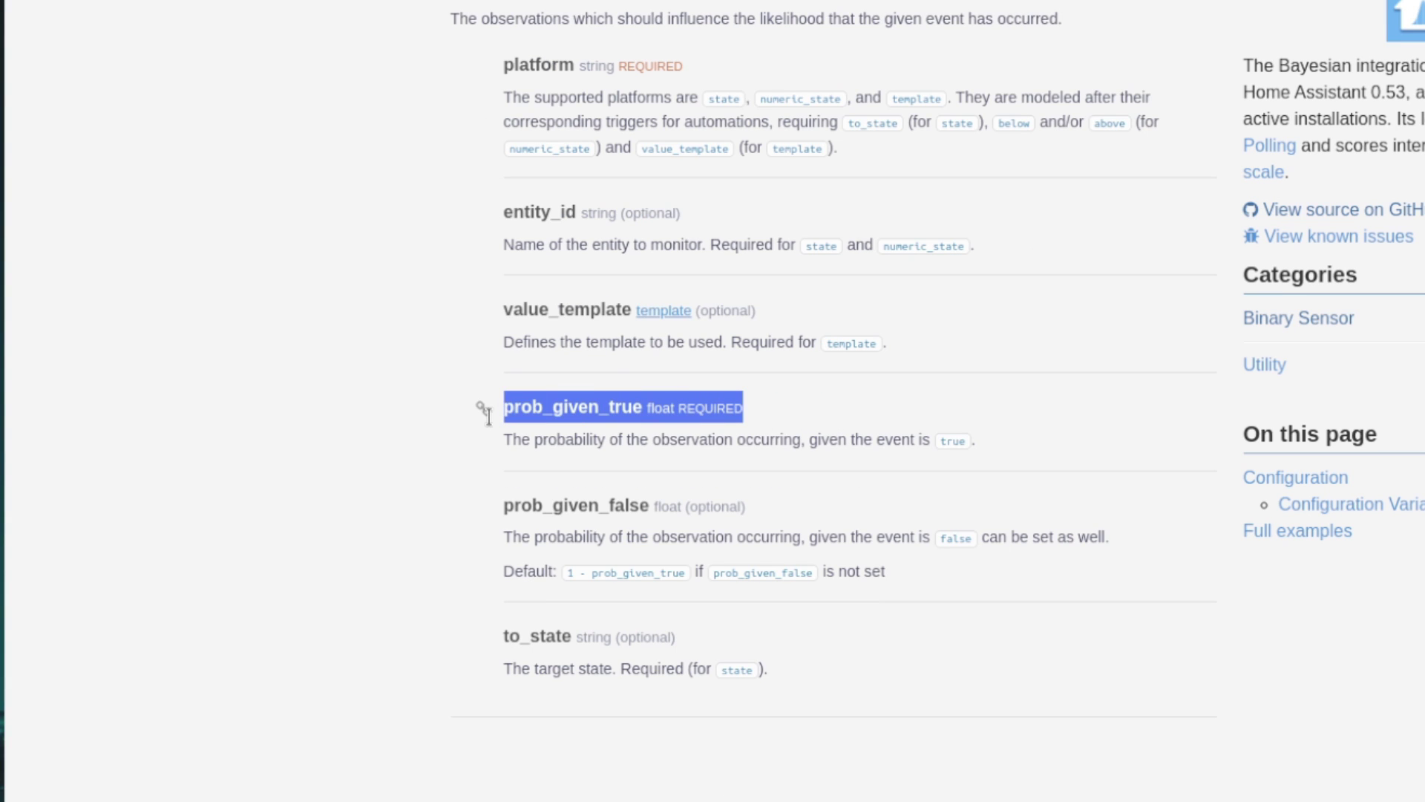
left_click(405, 461)
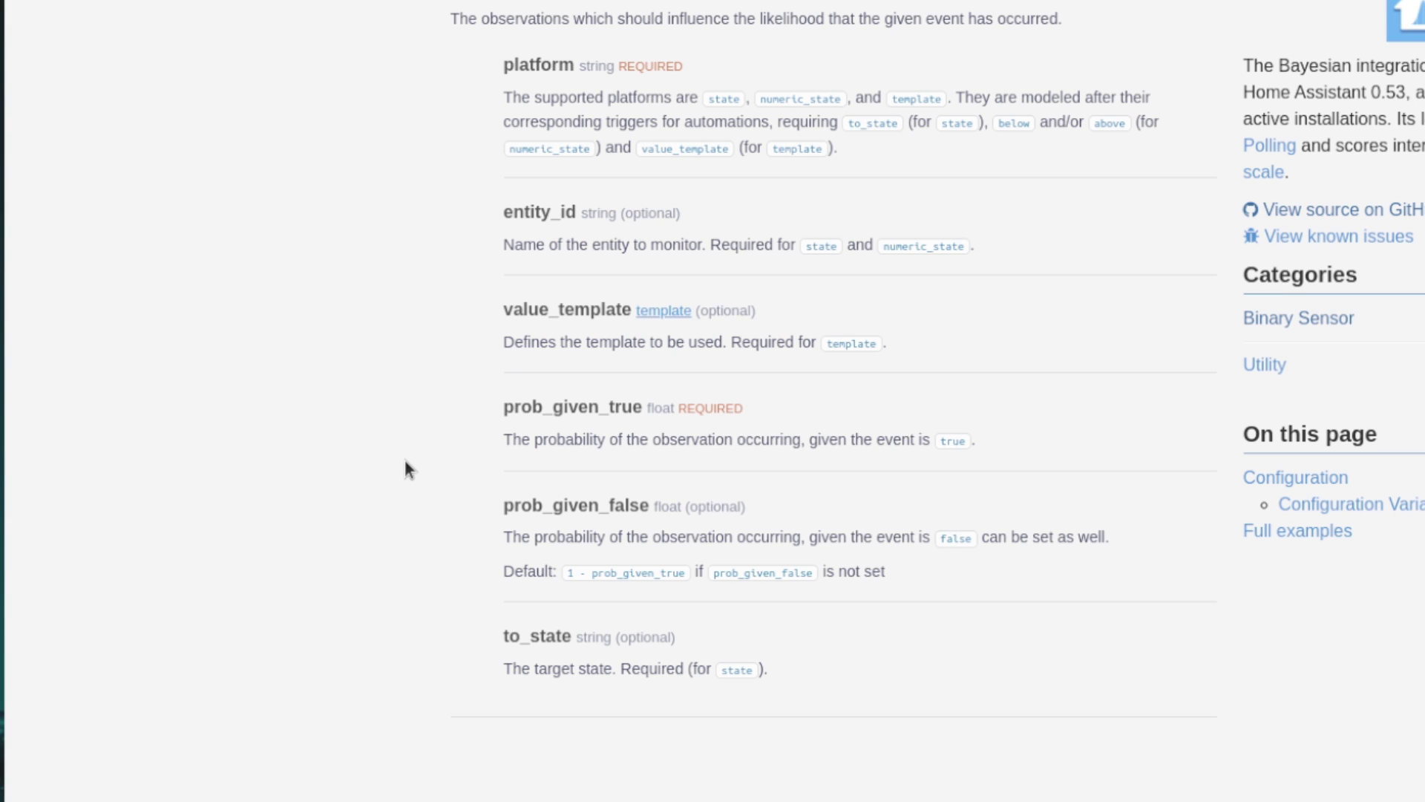
scroll(406, 468, "down", 1)
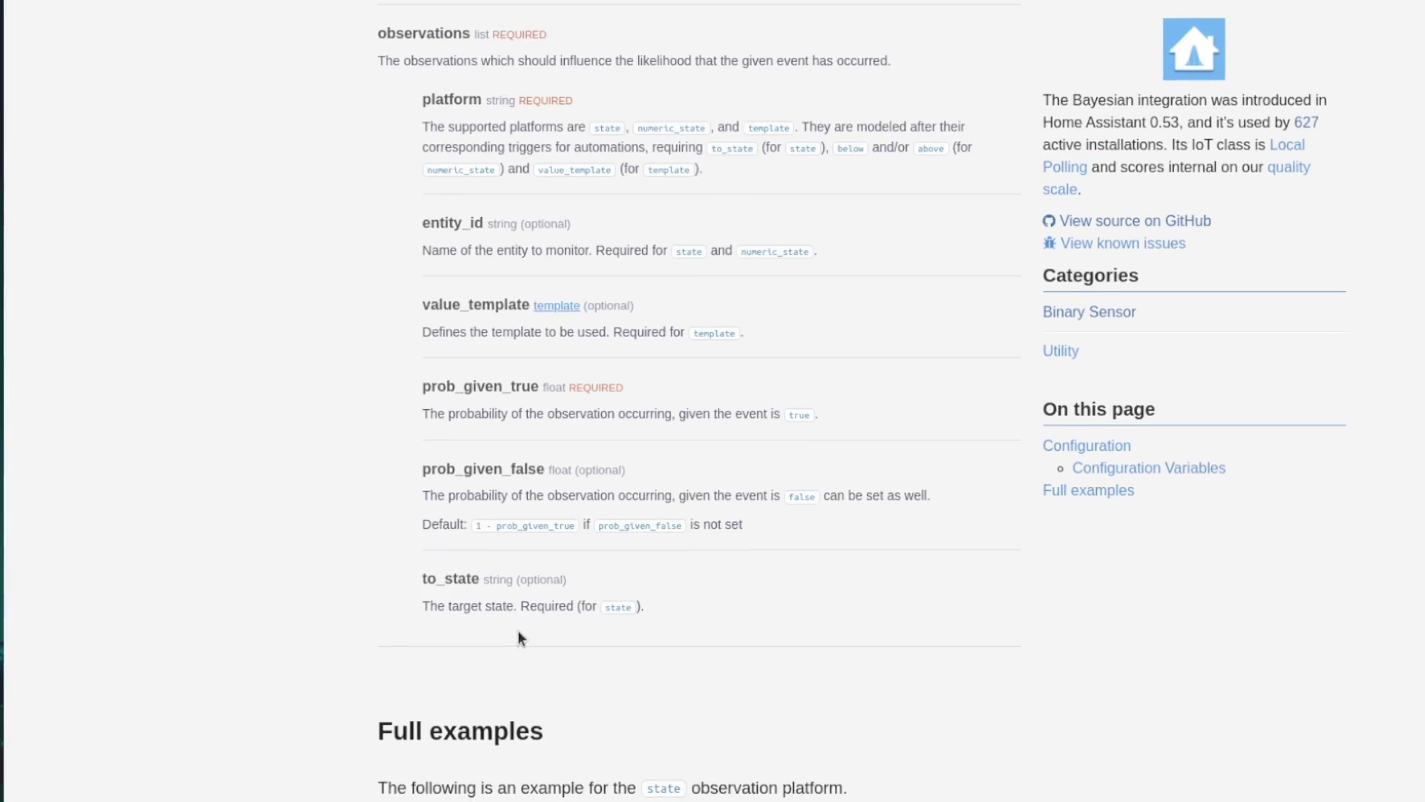
scroll(779, 653, "down", 1)
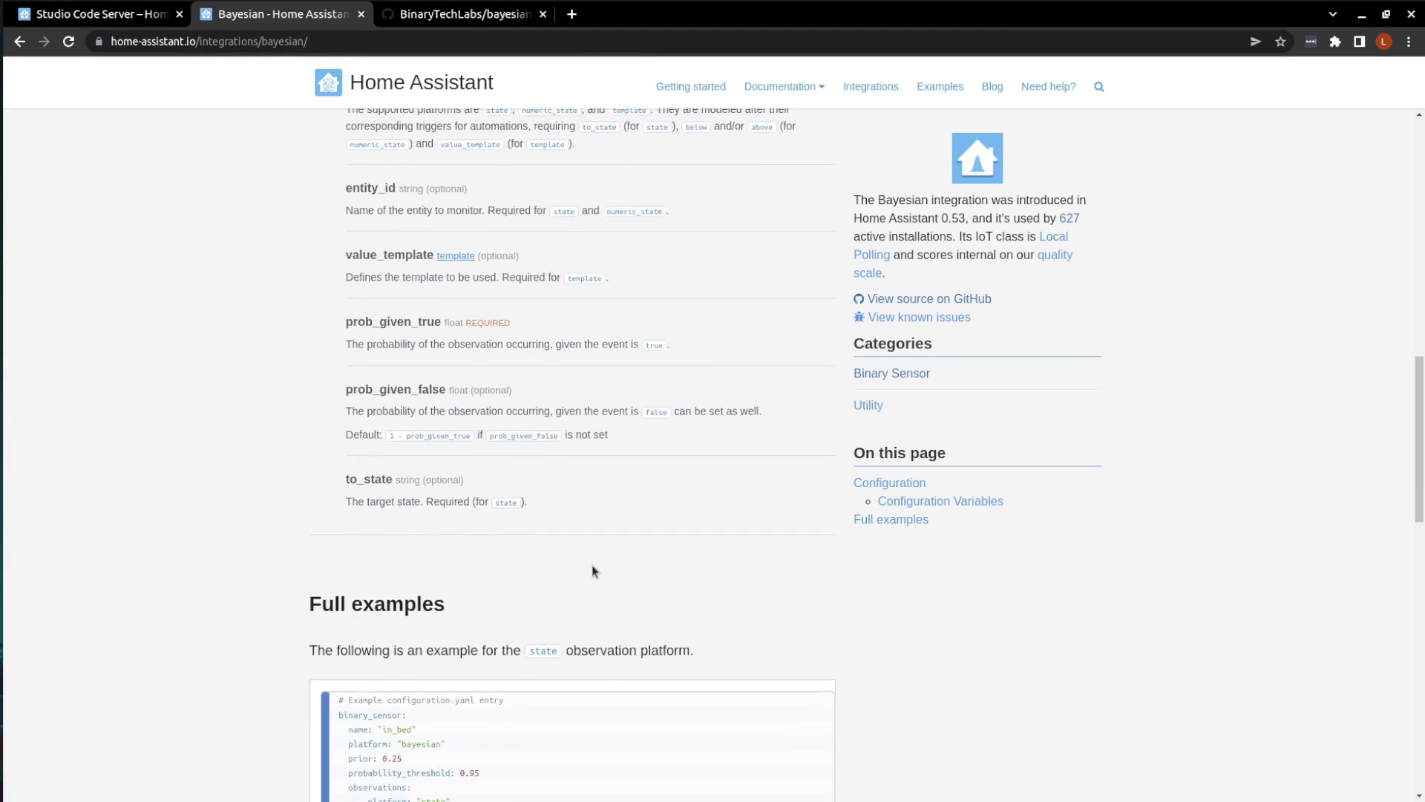
scroll(593, 570, "down", 3)
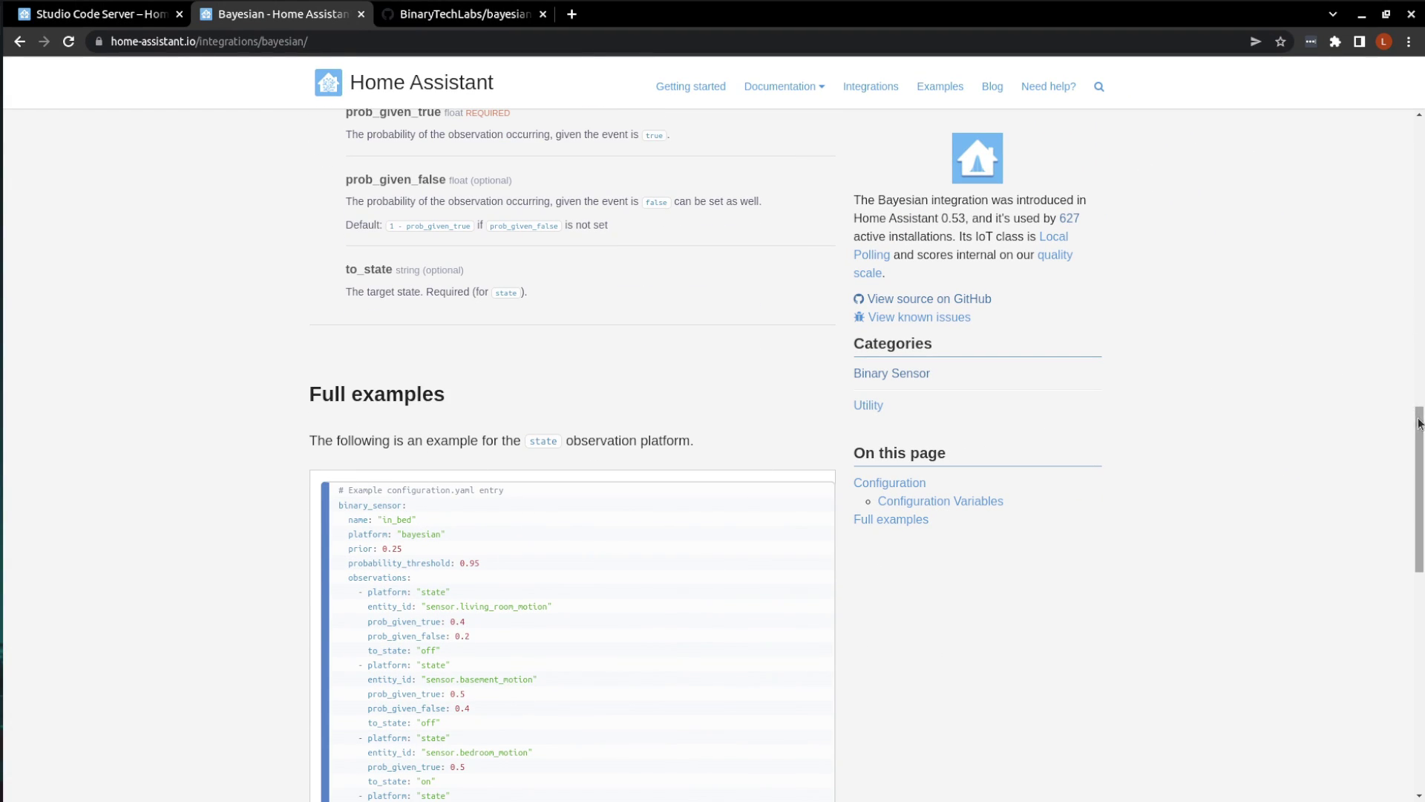
Highlight the platform values in the state and numeric_state example blocks
left_click_drag(1415, 438, 1412, 493)
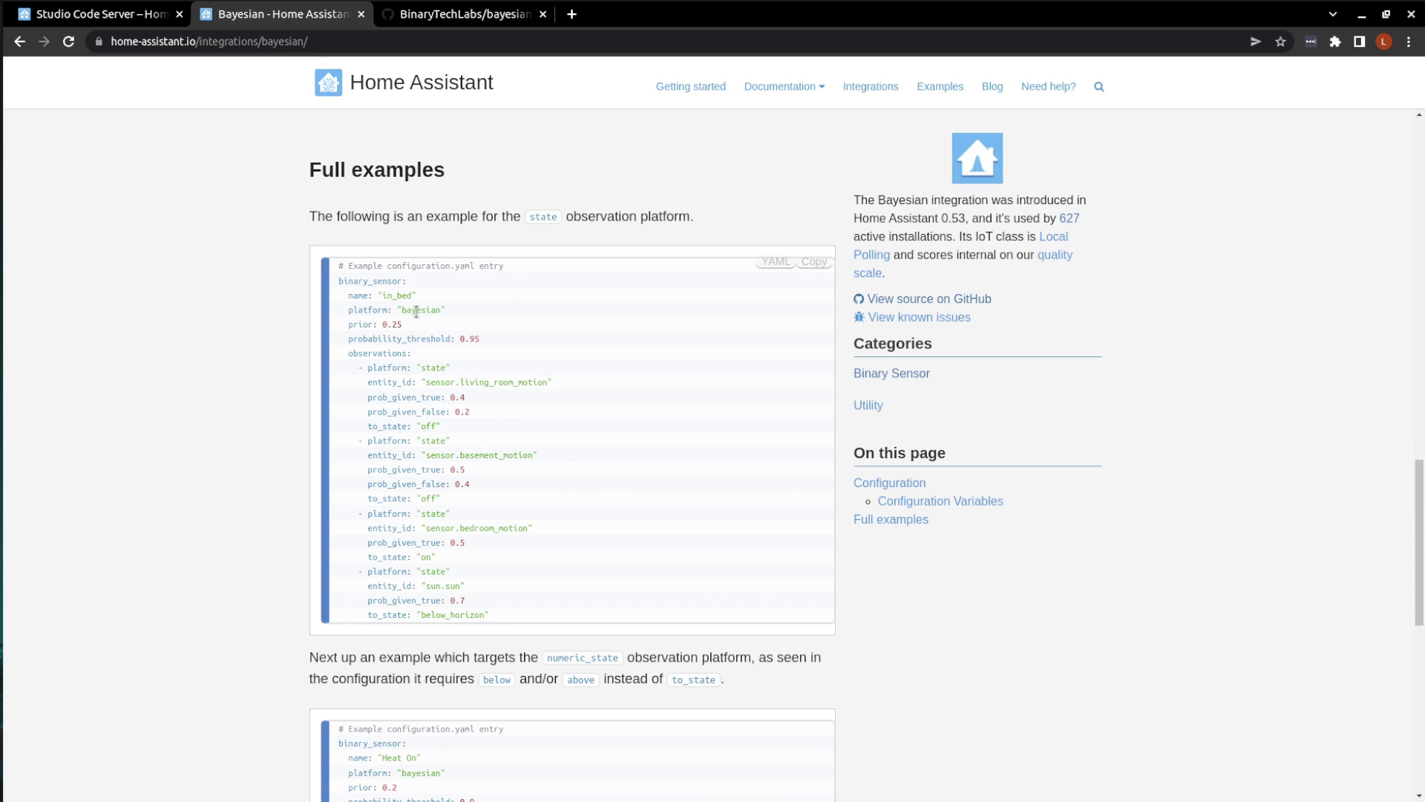
left_click_drag(422, 366, 446, 366)
scroll(439, 496, "down", 4)
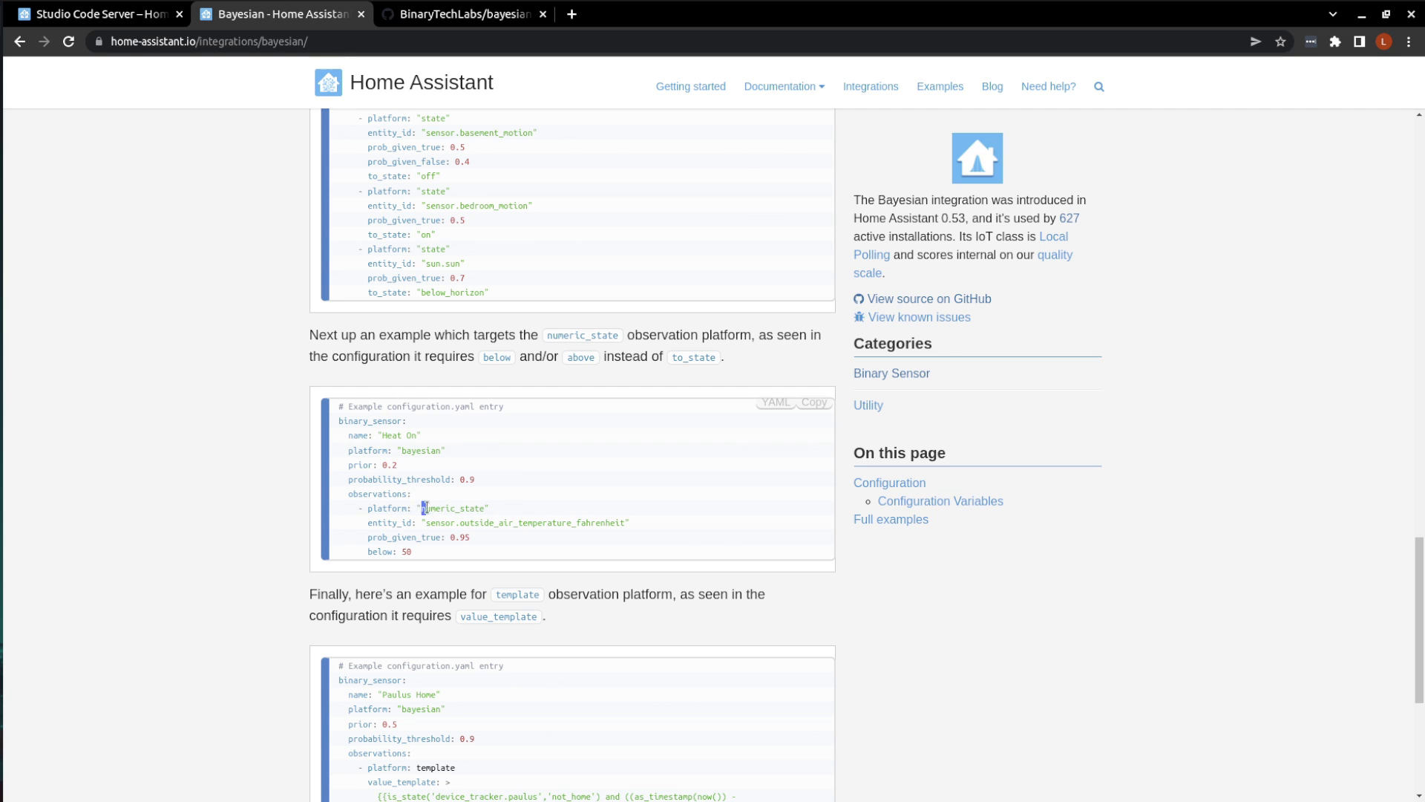
left_click_drag(421, 507, 518, 512)
scroll(509, 526, "down", 4)
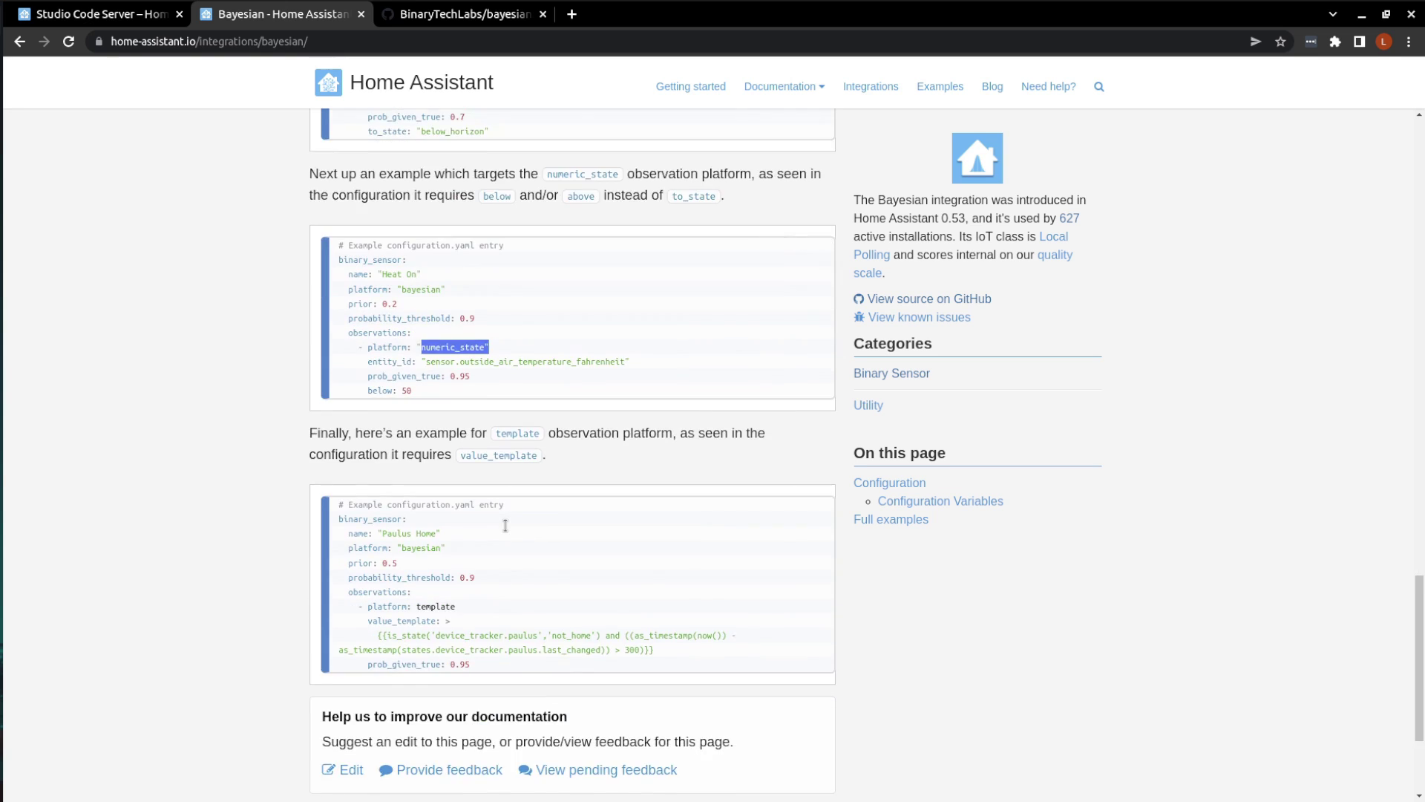
Select the template example block, then return to the Studio Code Server editor
mouse_move(417, 488)
left_mouse_down()
mouse_move(462, 490)
mouse_move(434, 489)
left_mouse_up()
left_click(419, 484)
left_click_drag(495, 549, 340, 386)
left_click(269, 447)
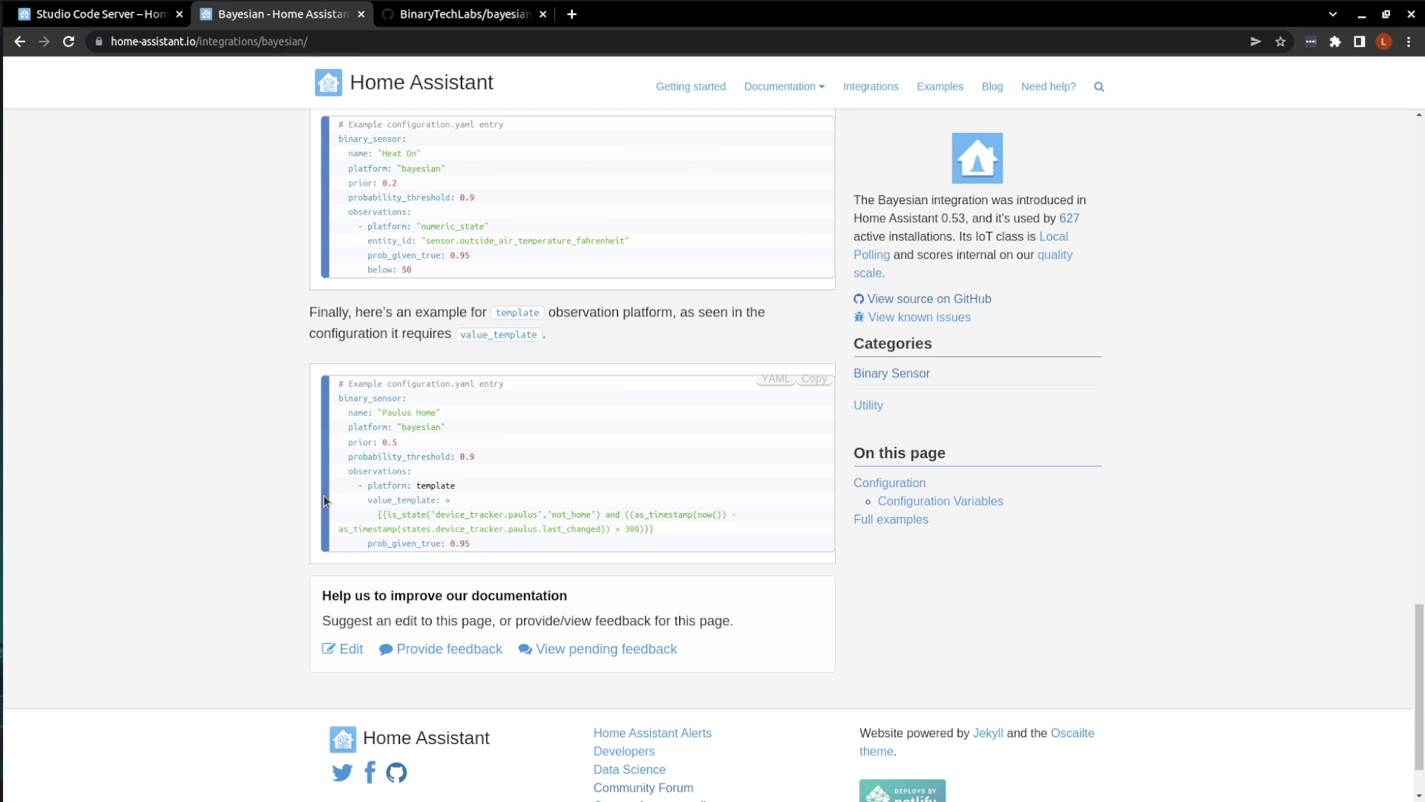
left_click(112, 14)
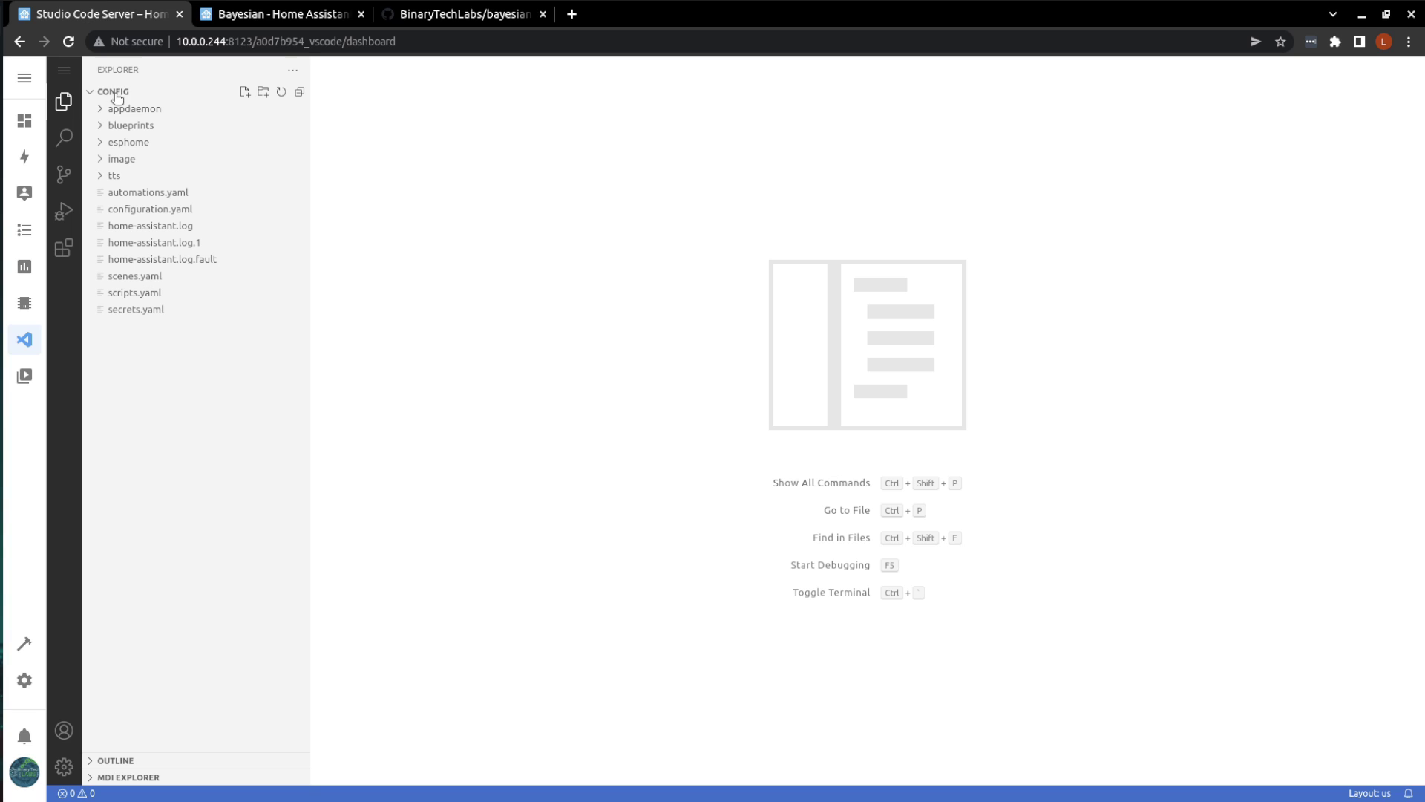
Enlarge the editor view and create a 'packages' folder in the config directory
key("ctrl+plus")
key("ctrl+plus")
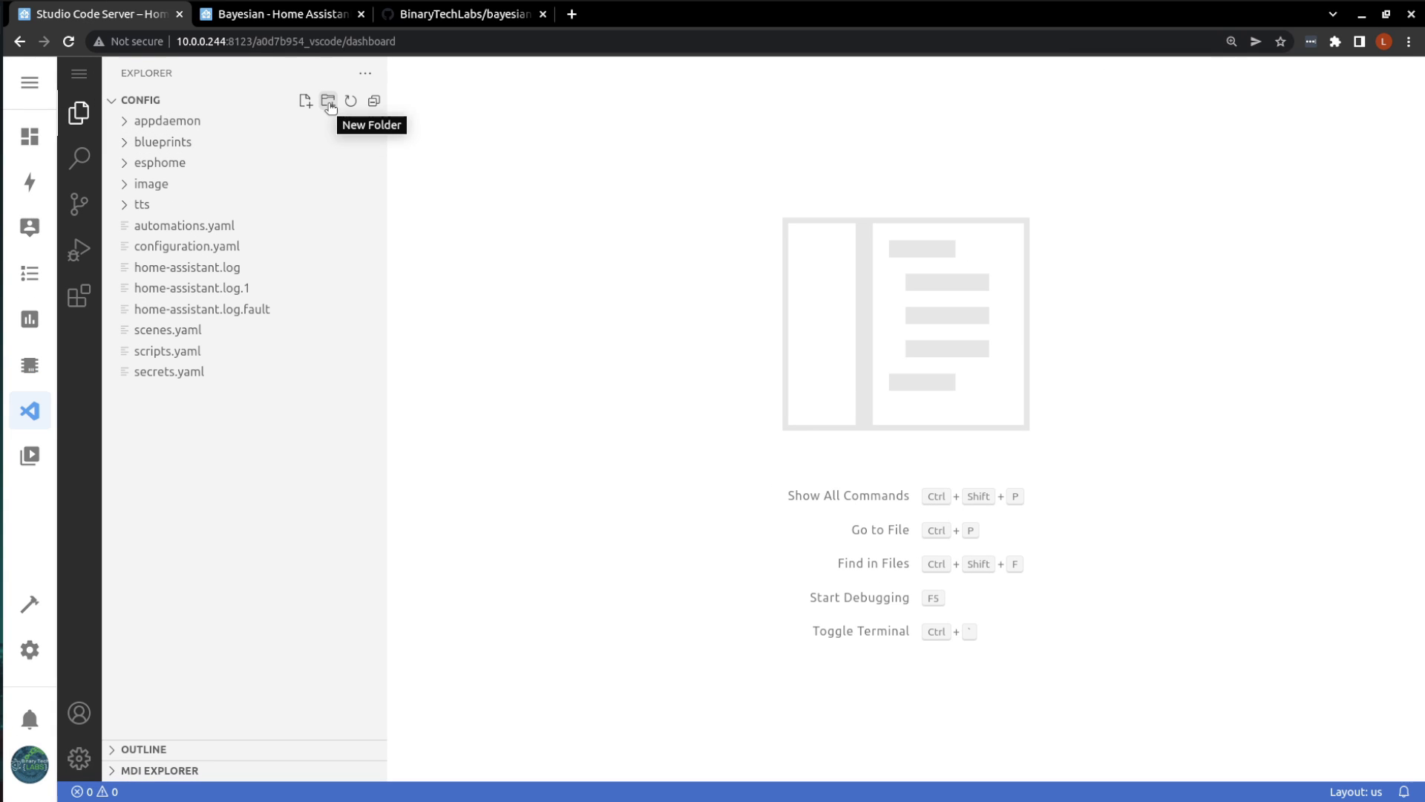
left_click(329, 101)
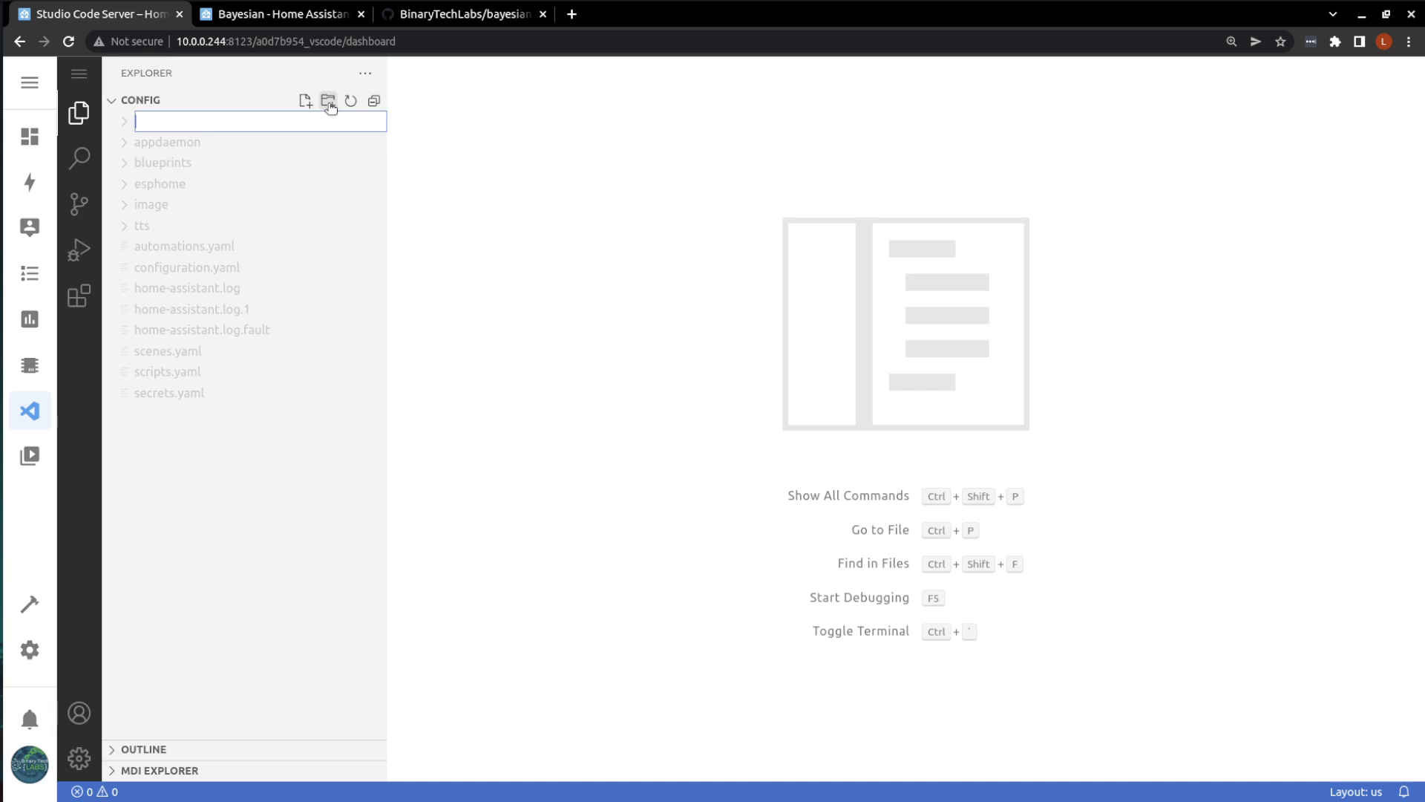
type("packages")
key("Return")
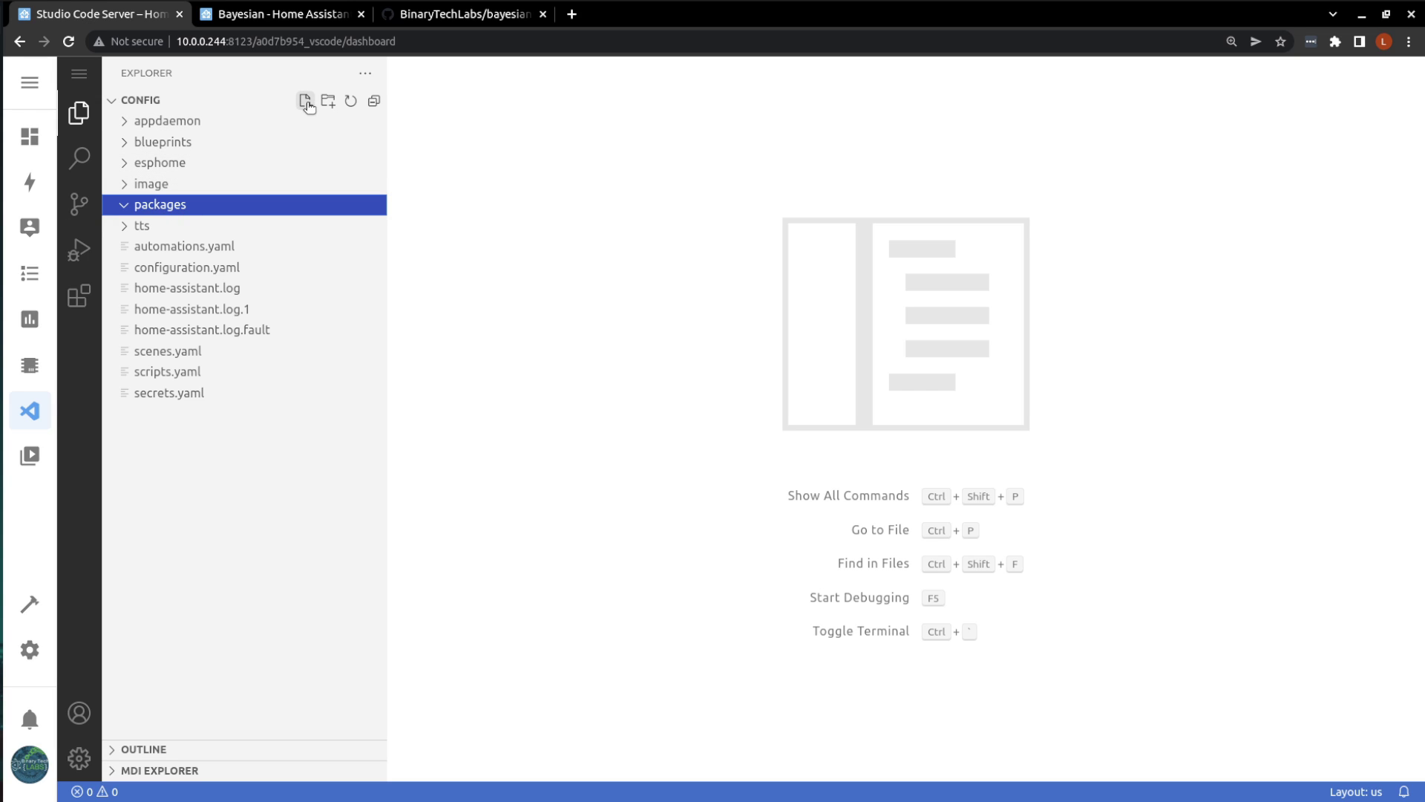
Create an empty bayesian.yaml file inside the packages folder
left_click(306, 104)
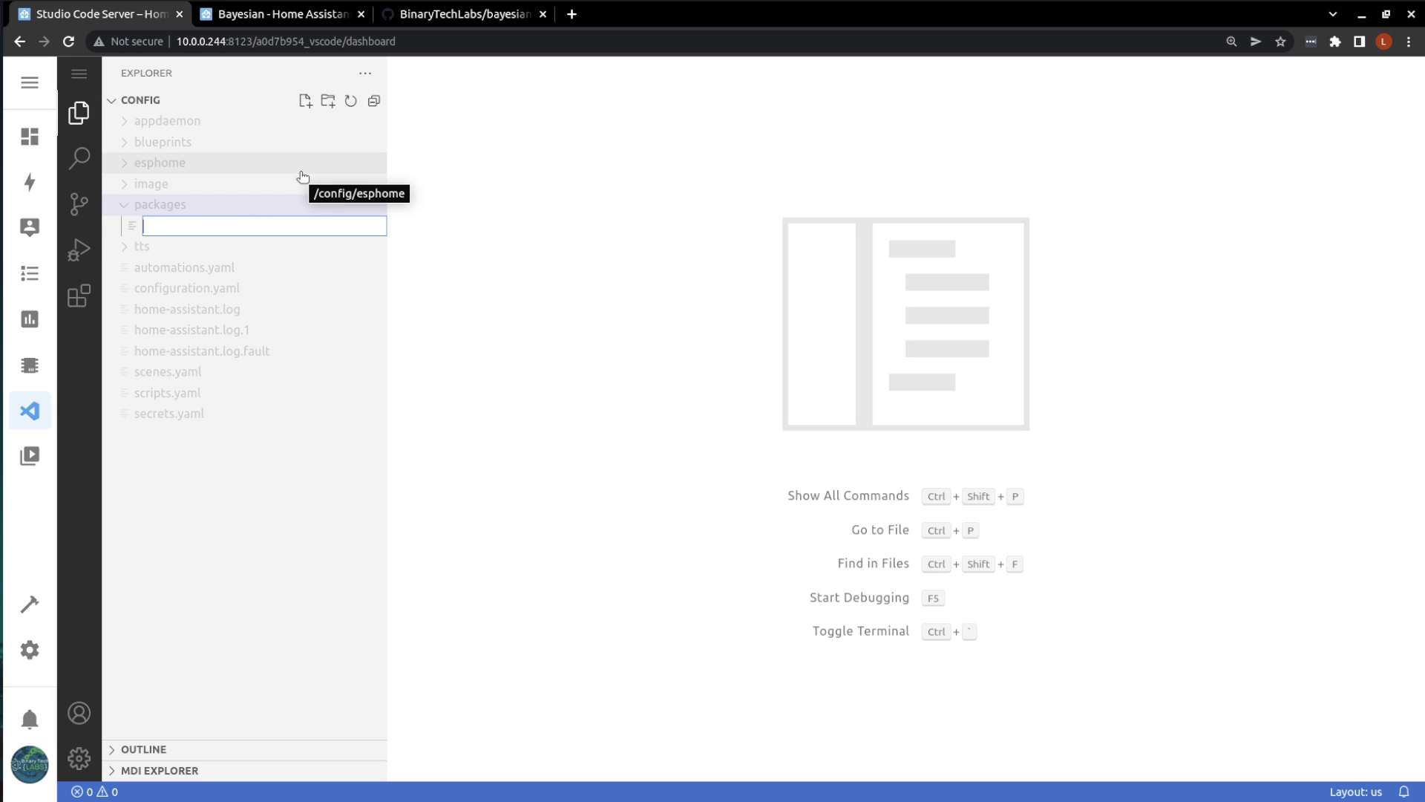
type("bayes")
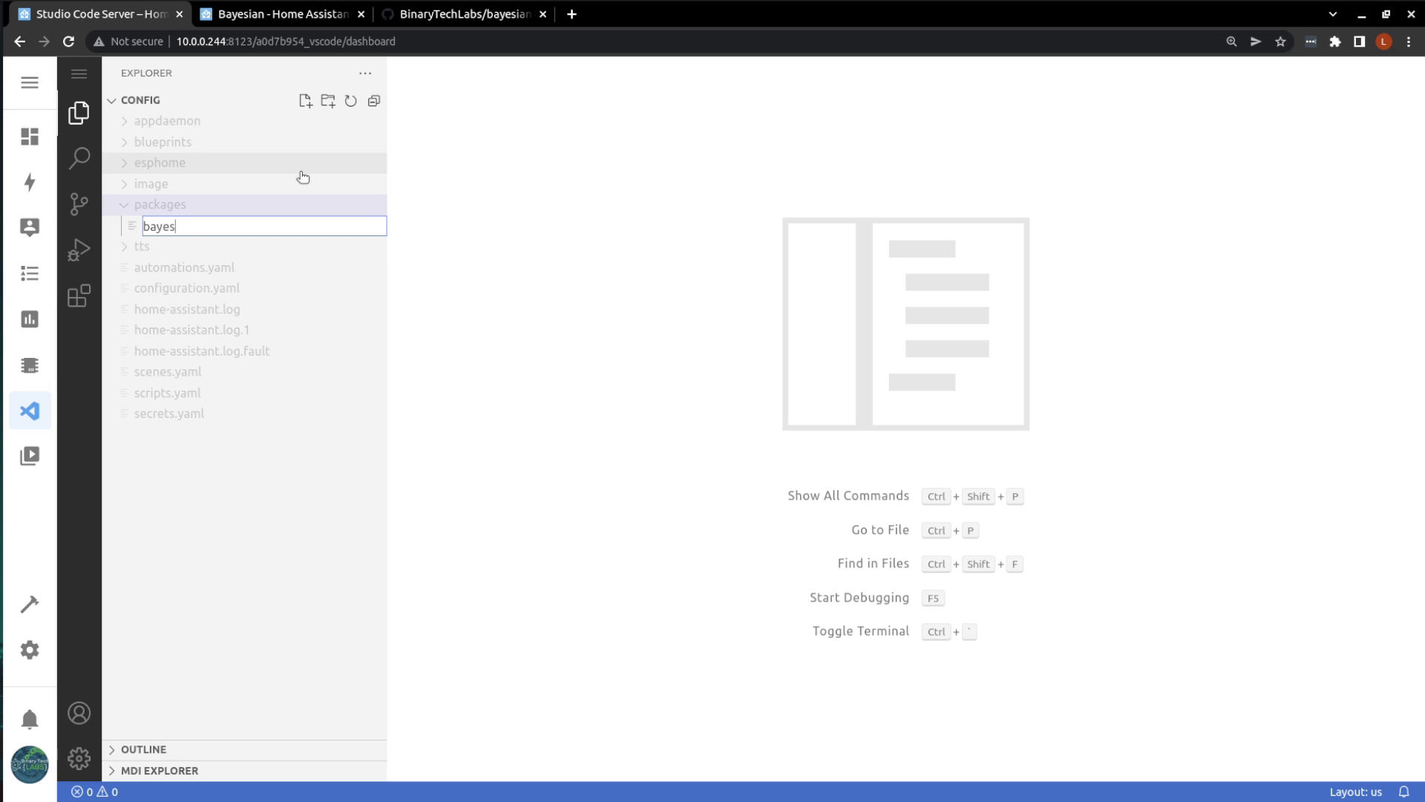
type("ian.yaml")
key("Return")
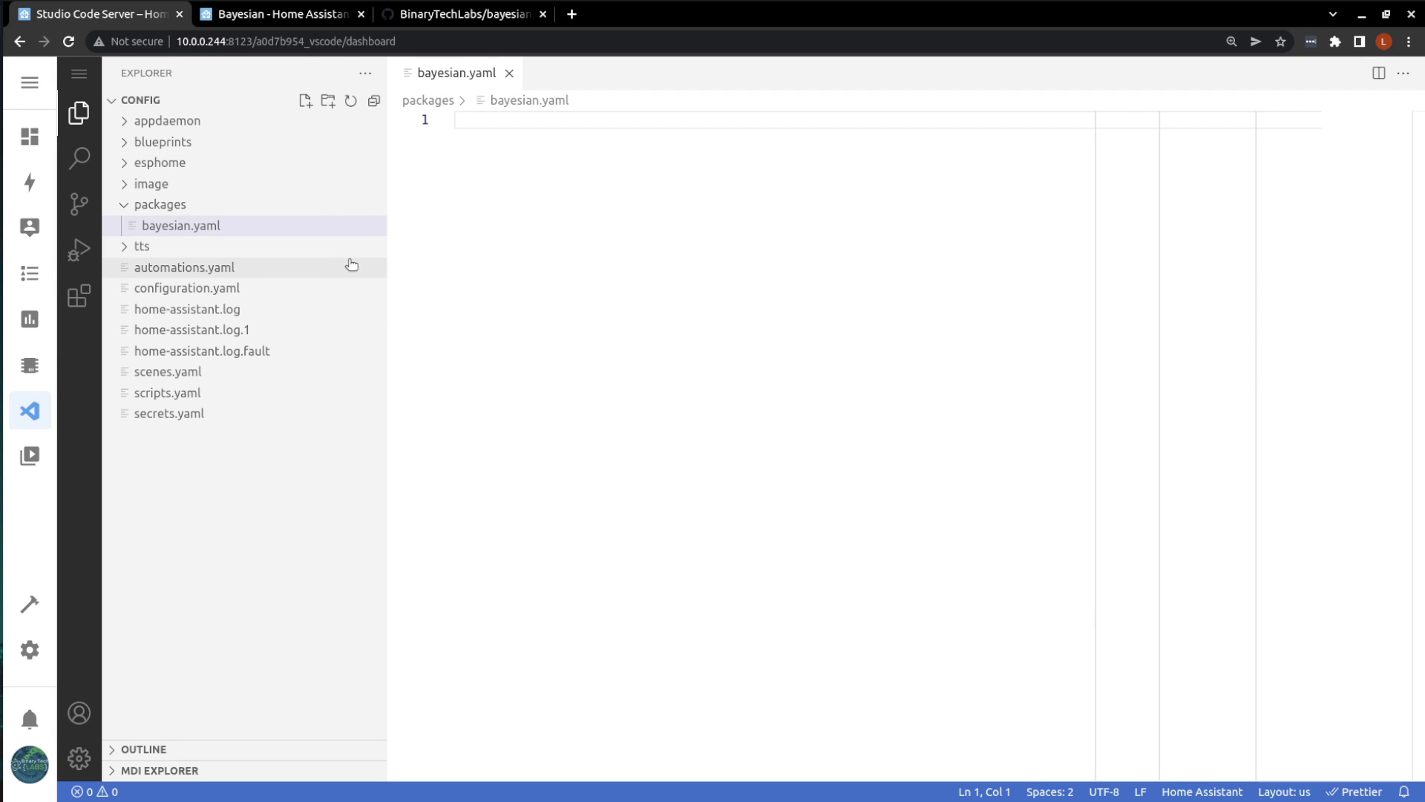
In configuration.yaml, add a top-level 'homeassistant:' key after the tts block
left_click(182, 289)
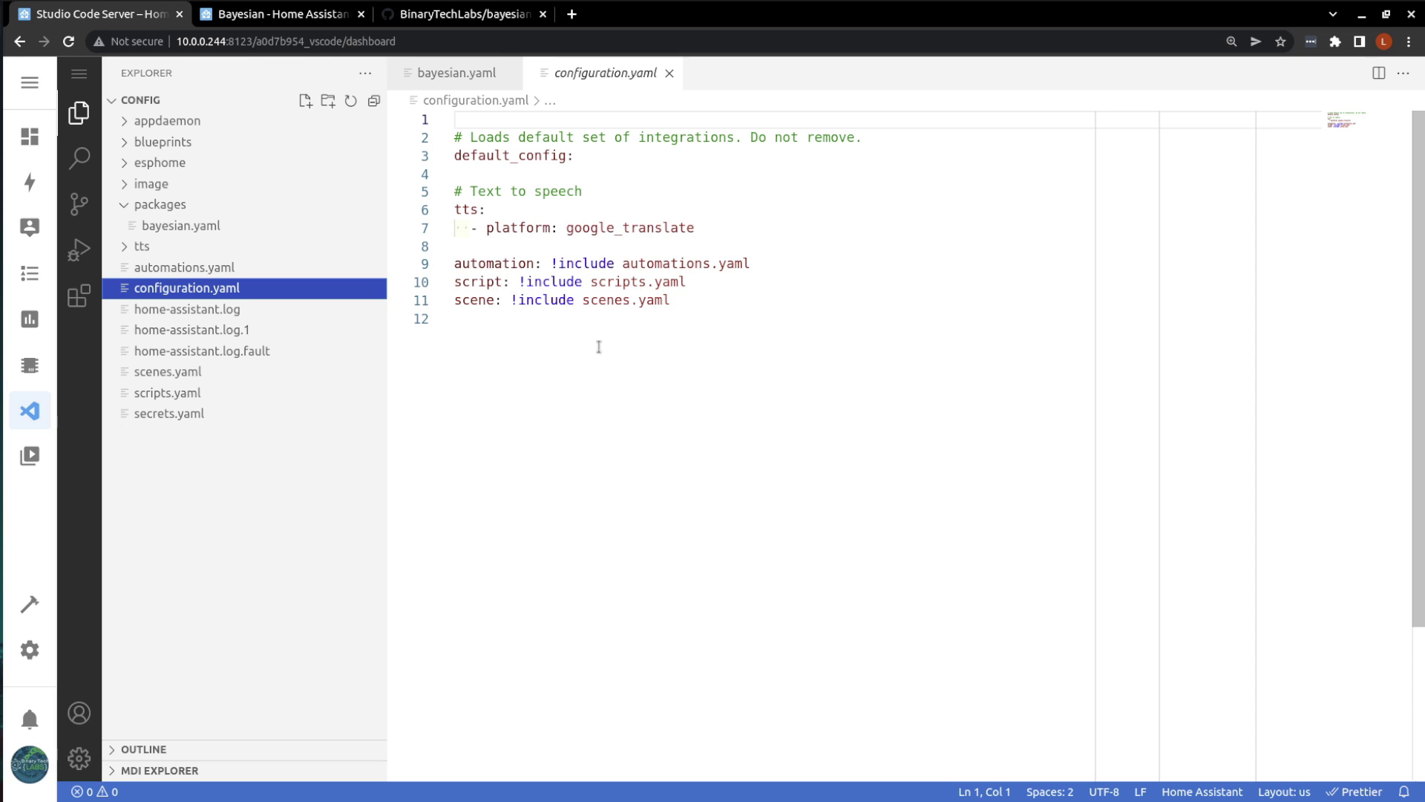
left_click(712, 228)
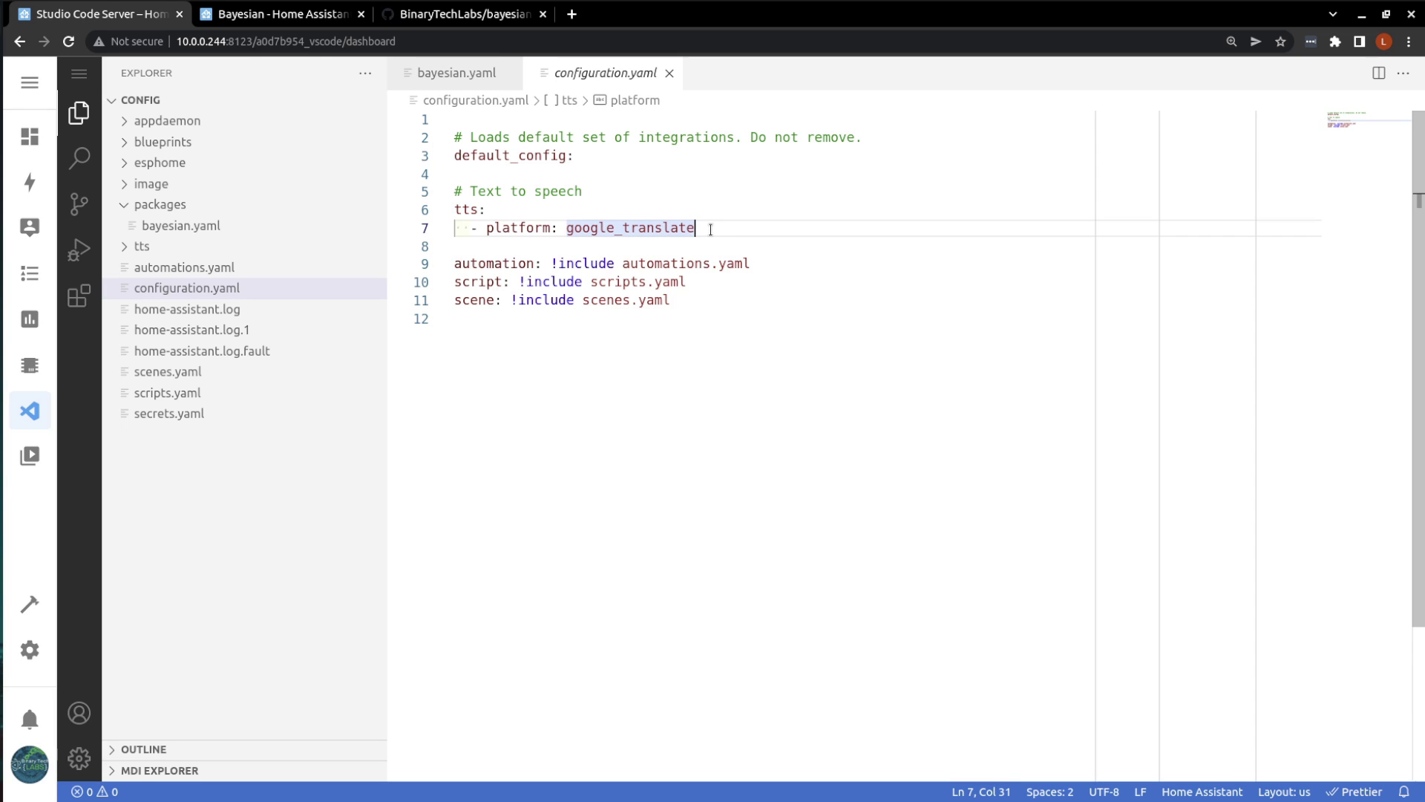
key("Return")
key("Return")
key("BackSpace")
type("homeas")
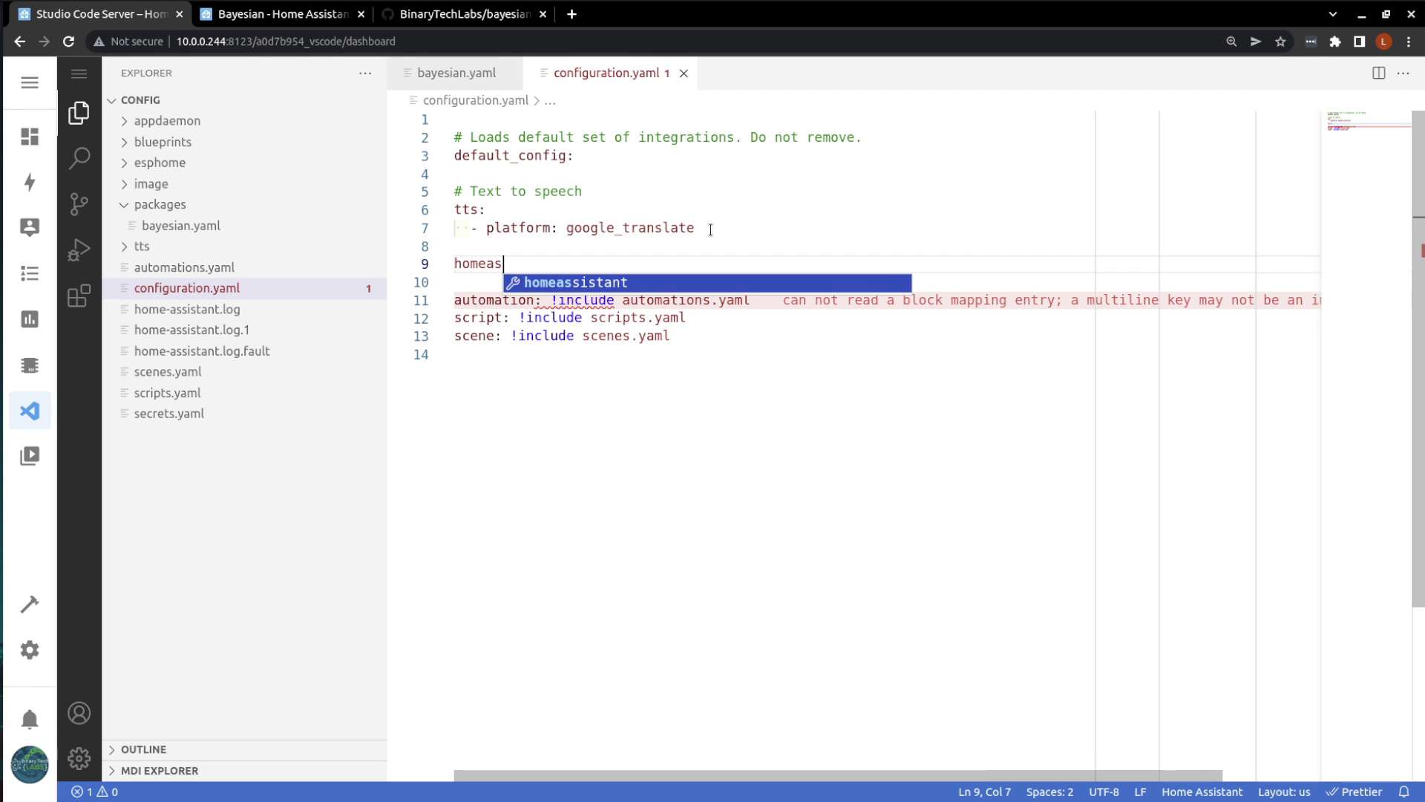
key("Return")
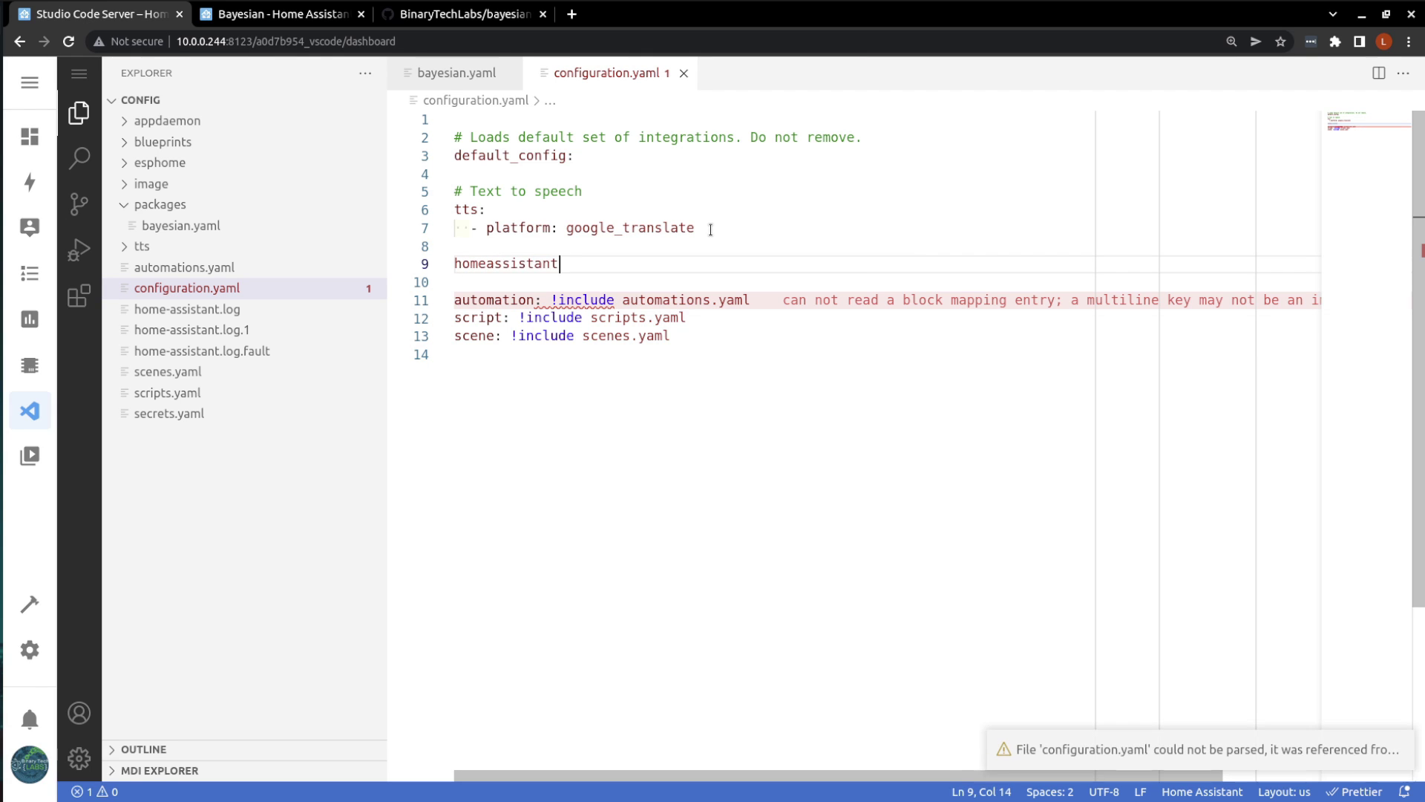
type(":")
key("Return")
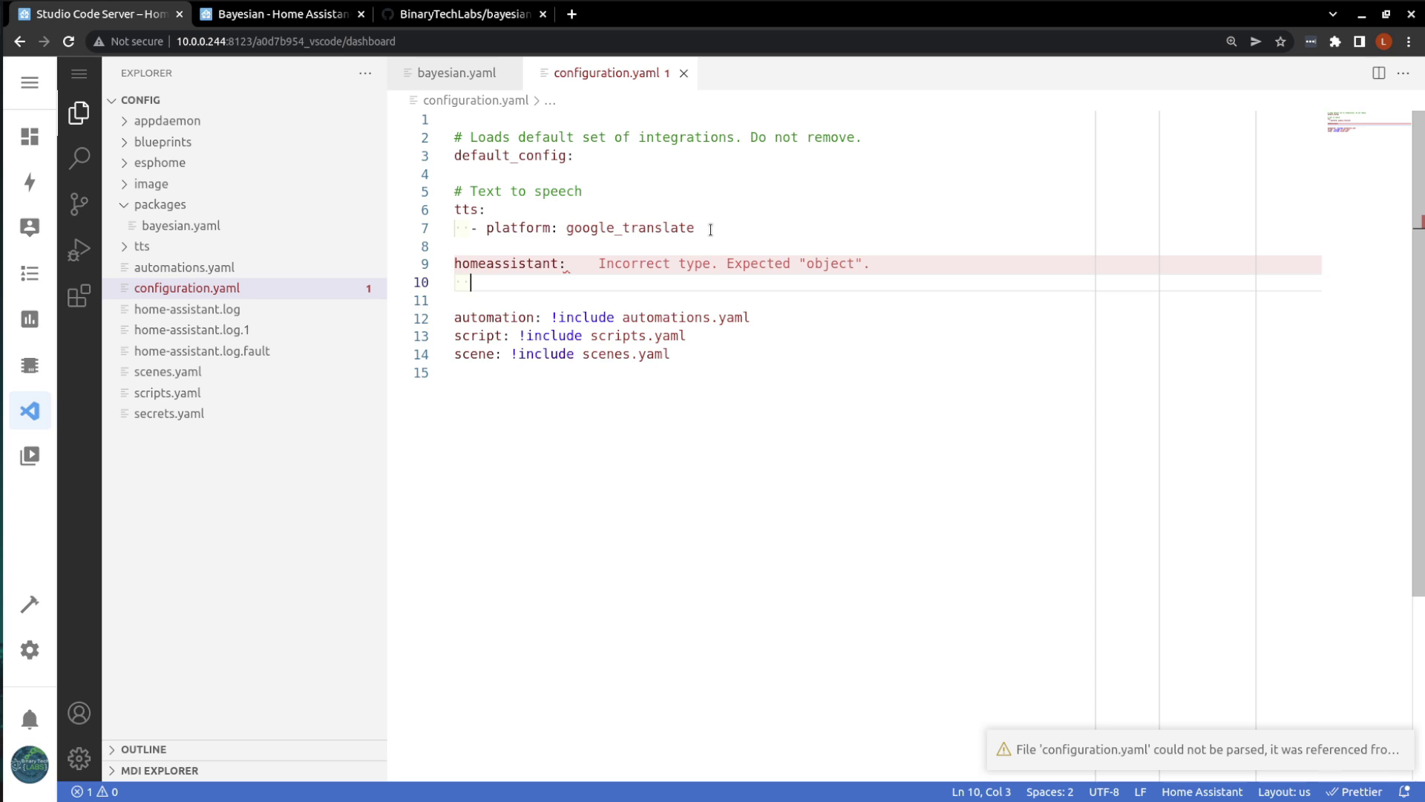
Add 'packages: !include_dir_named packages' under homeassistant, save, and open packages/bayesian.yaml
type("package")
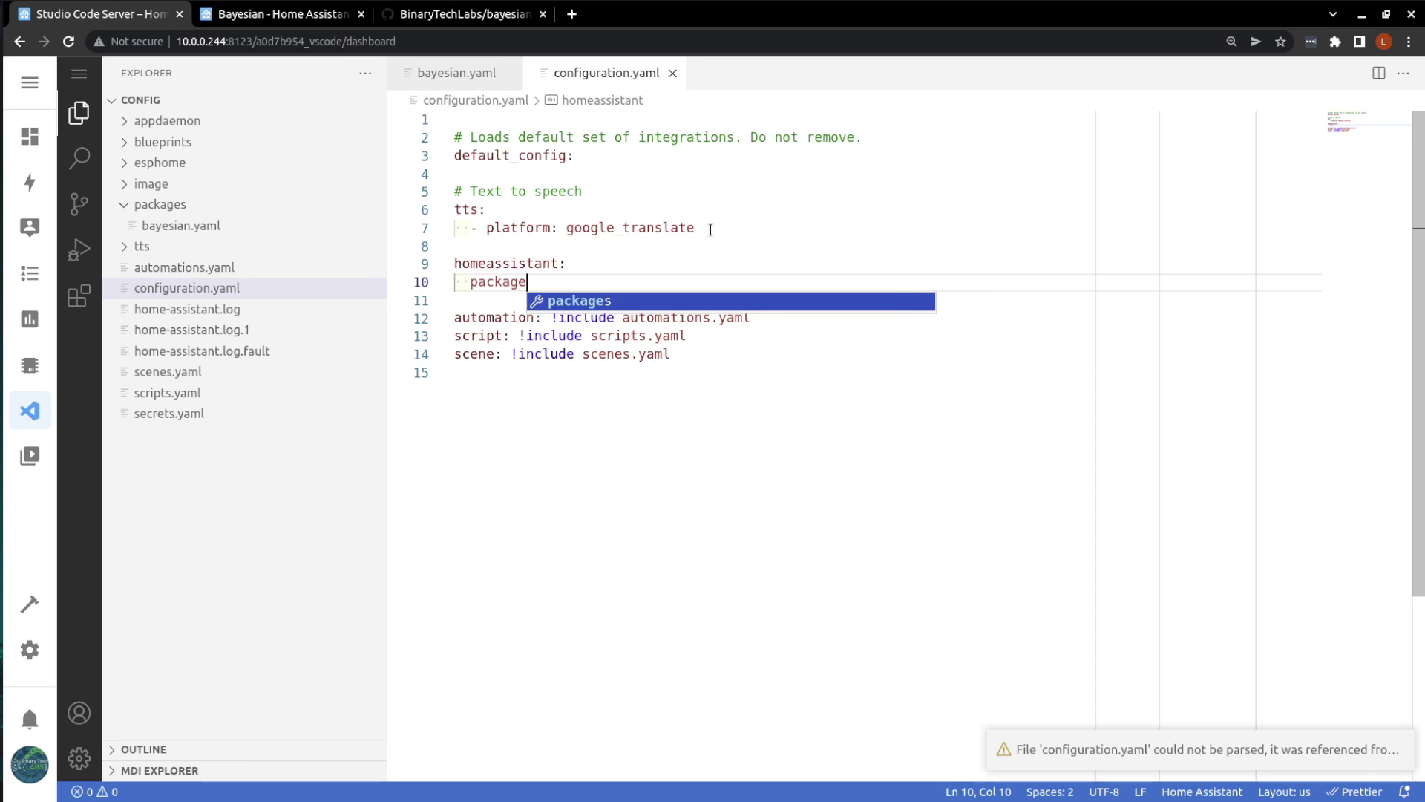
key("Return")
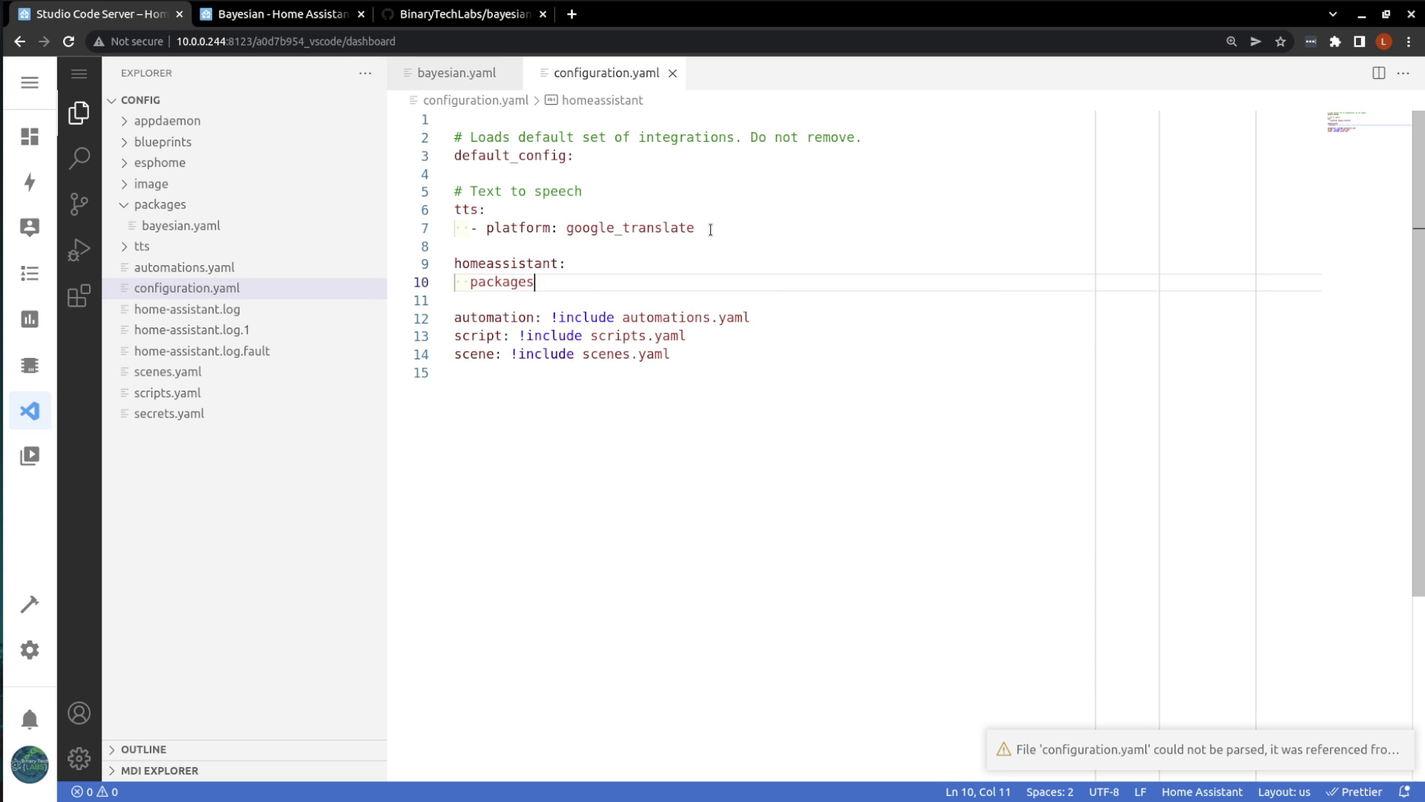
type(": ")
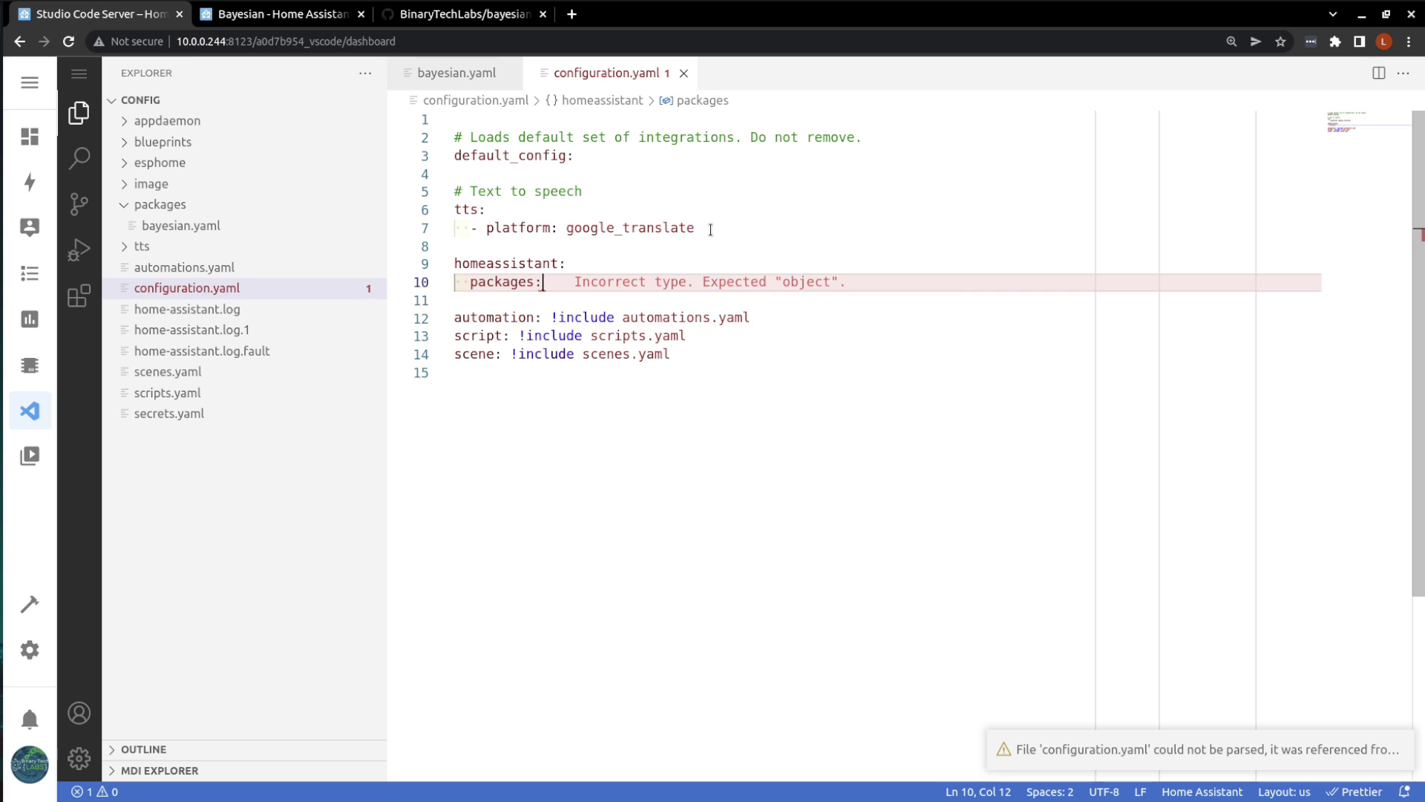
type("!in")
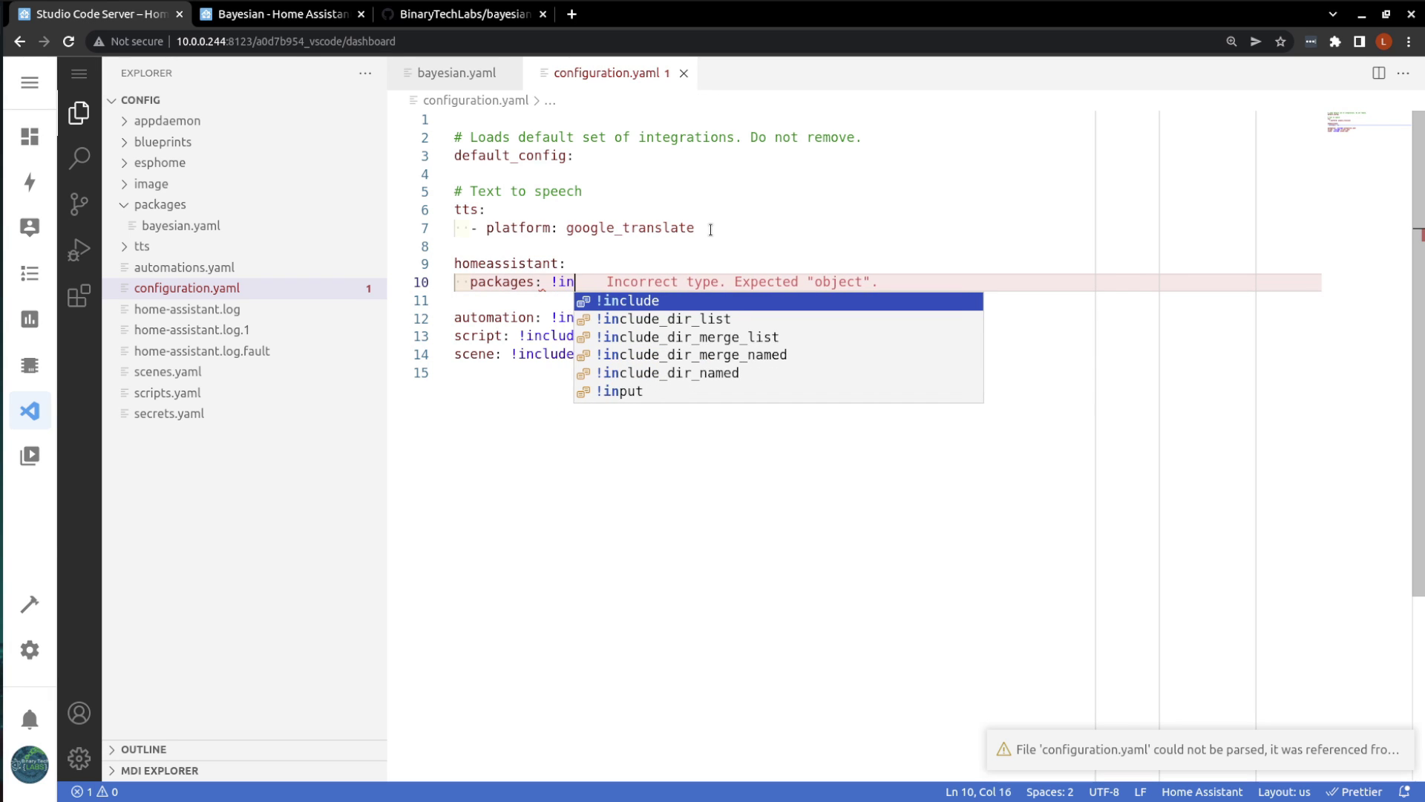
key("Return")
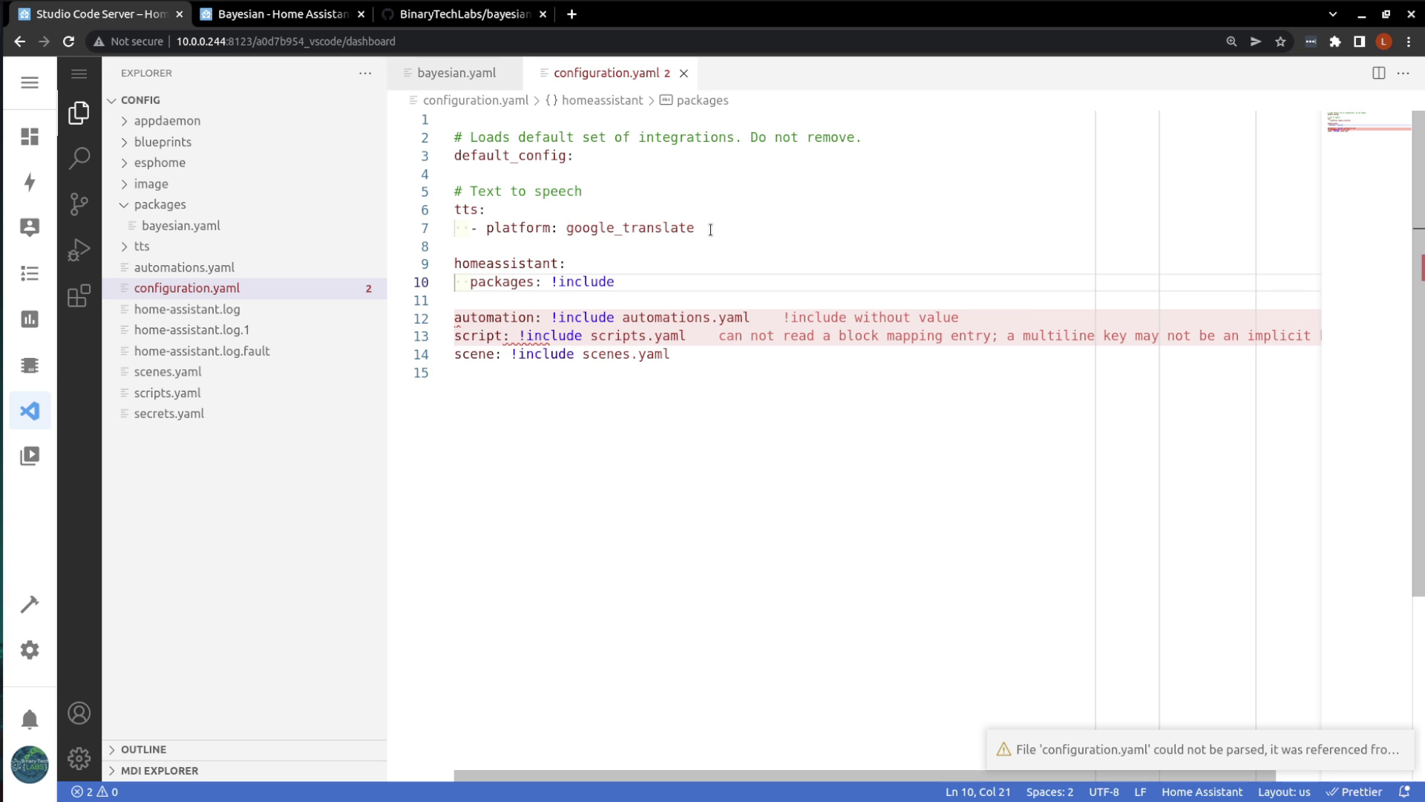
type("_")
left_click(741, 355)
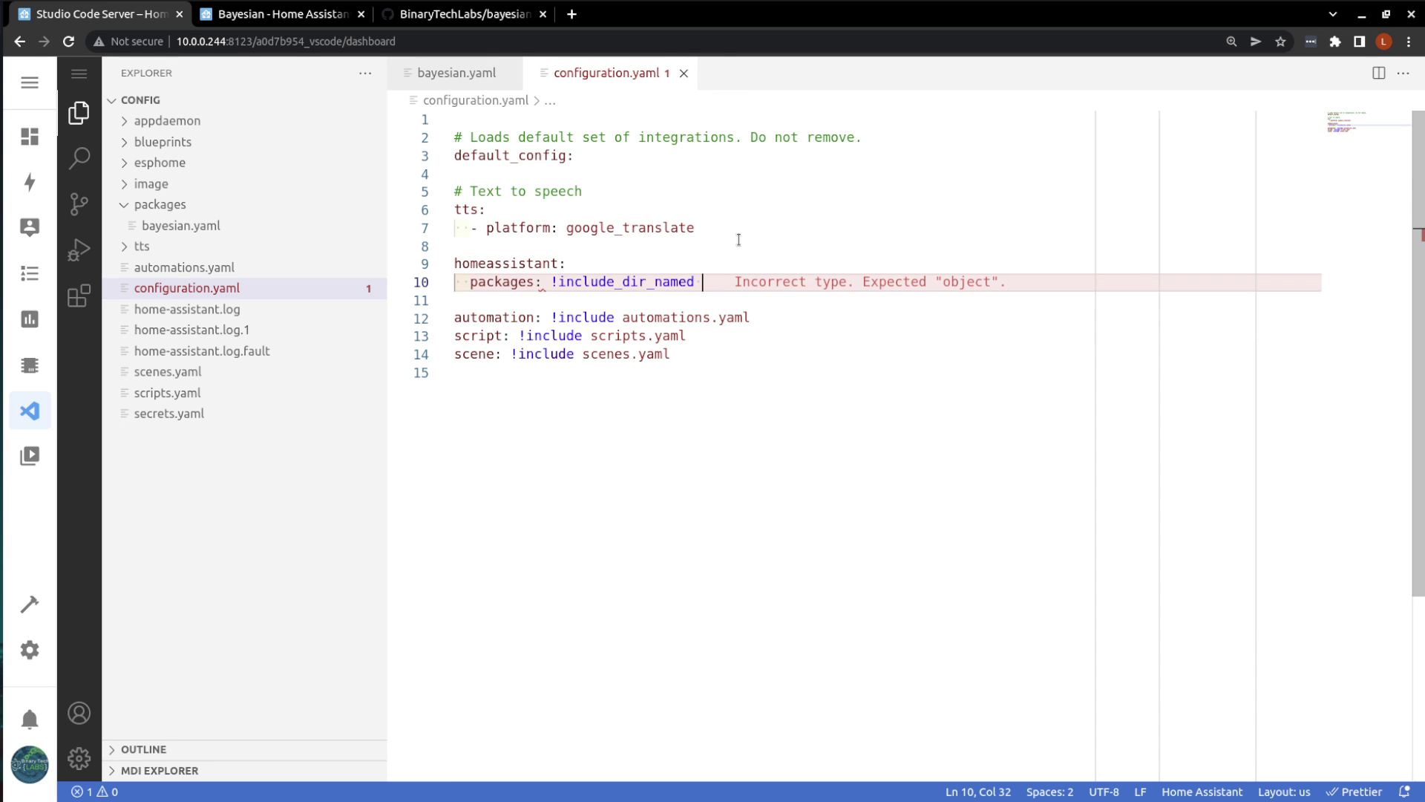
type("packages")
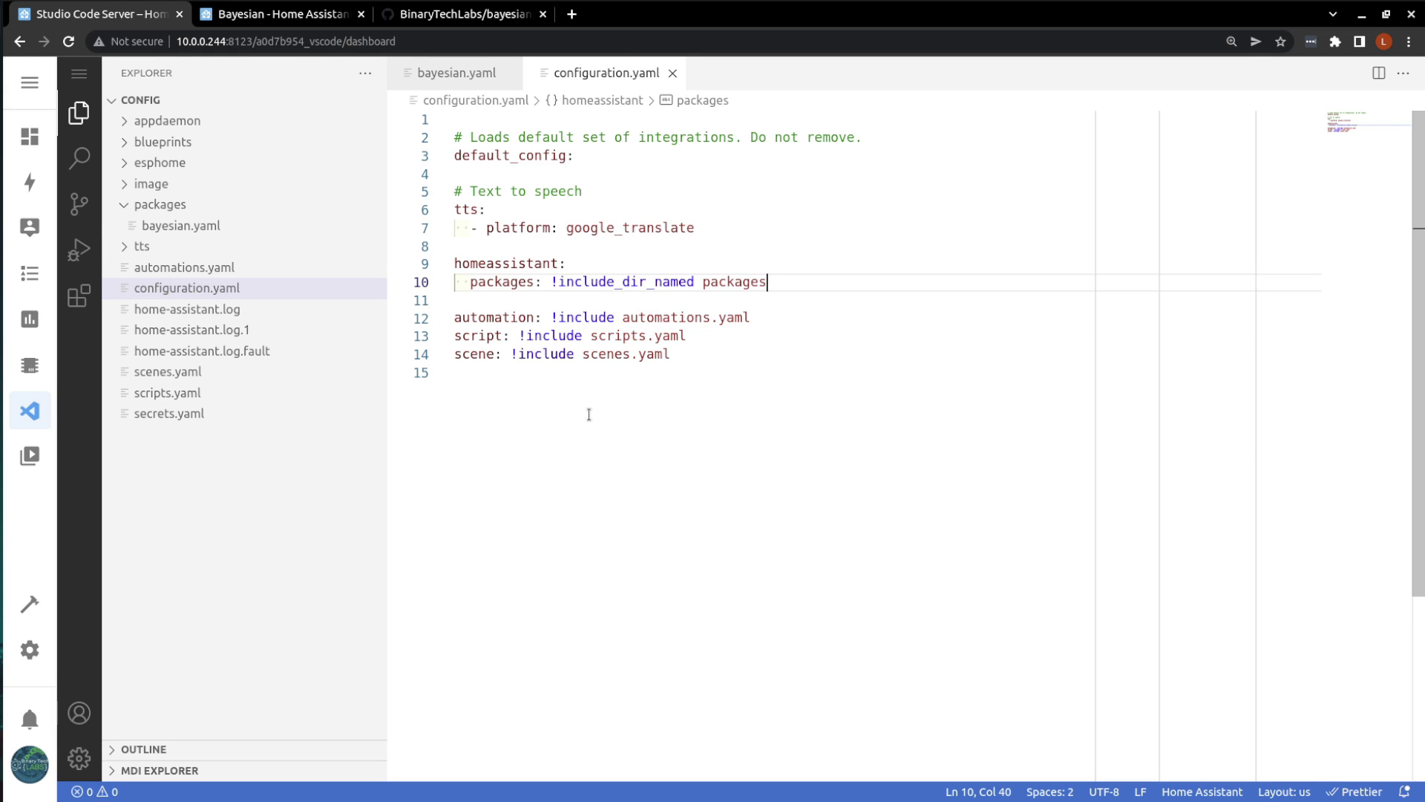
key("ctrl+s")
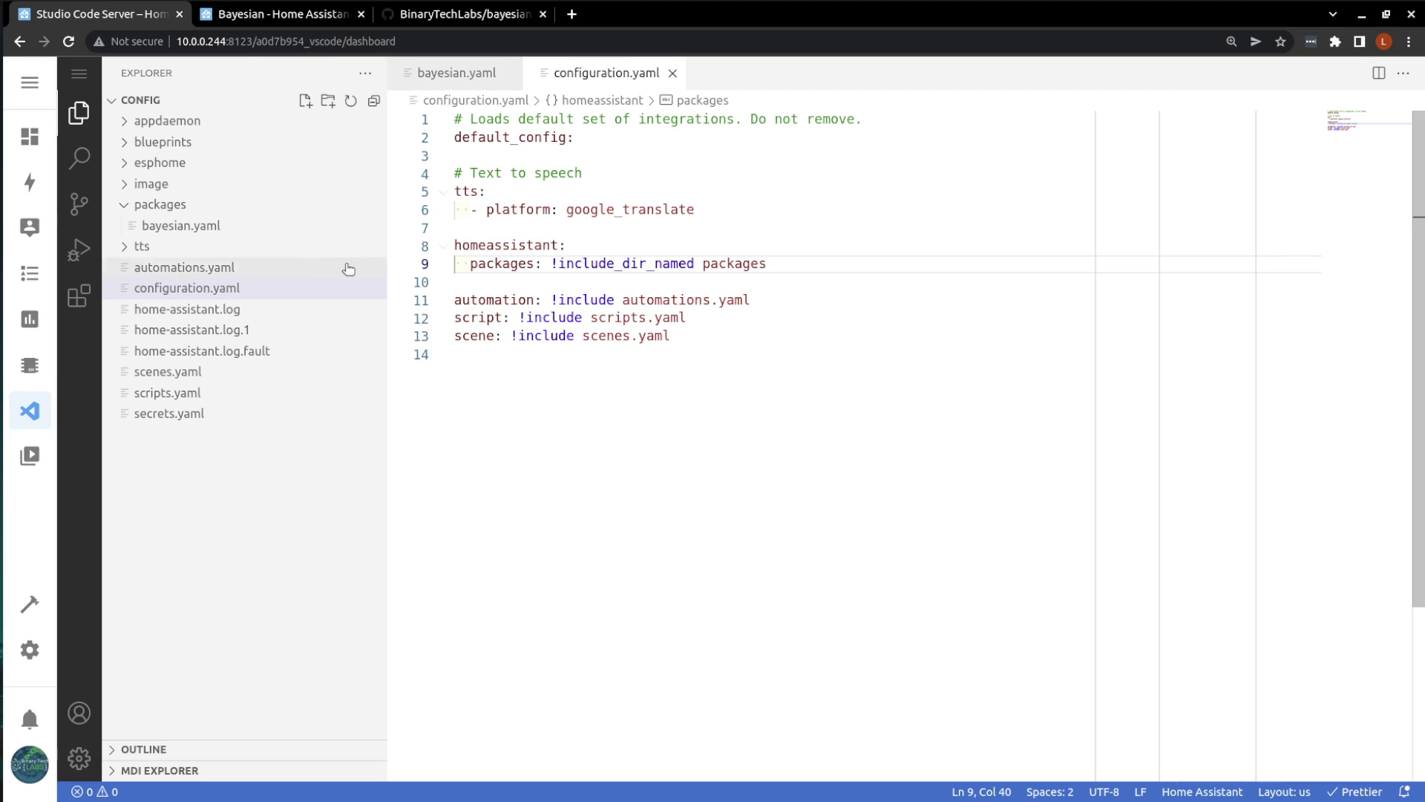
left_click_drag(168, 230, 168, 230)
left_click(168, 227)
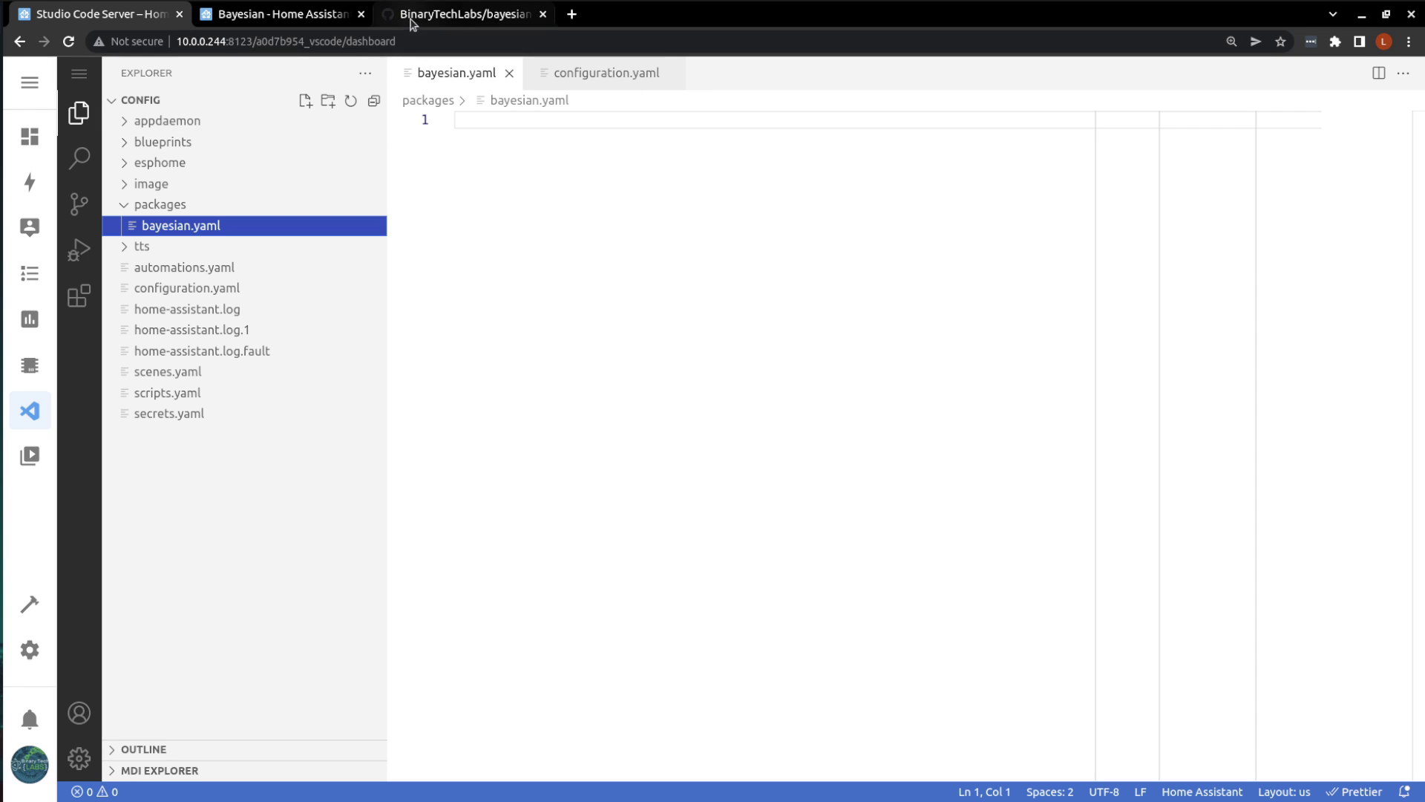
Open the example bayesian.yaml in the BinaryTechLabs/bayesian GitHub repo and select all 20 lines
left_click(455, 15)
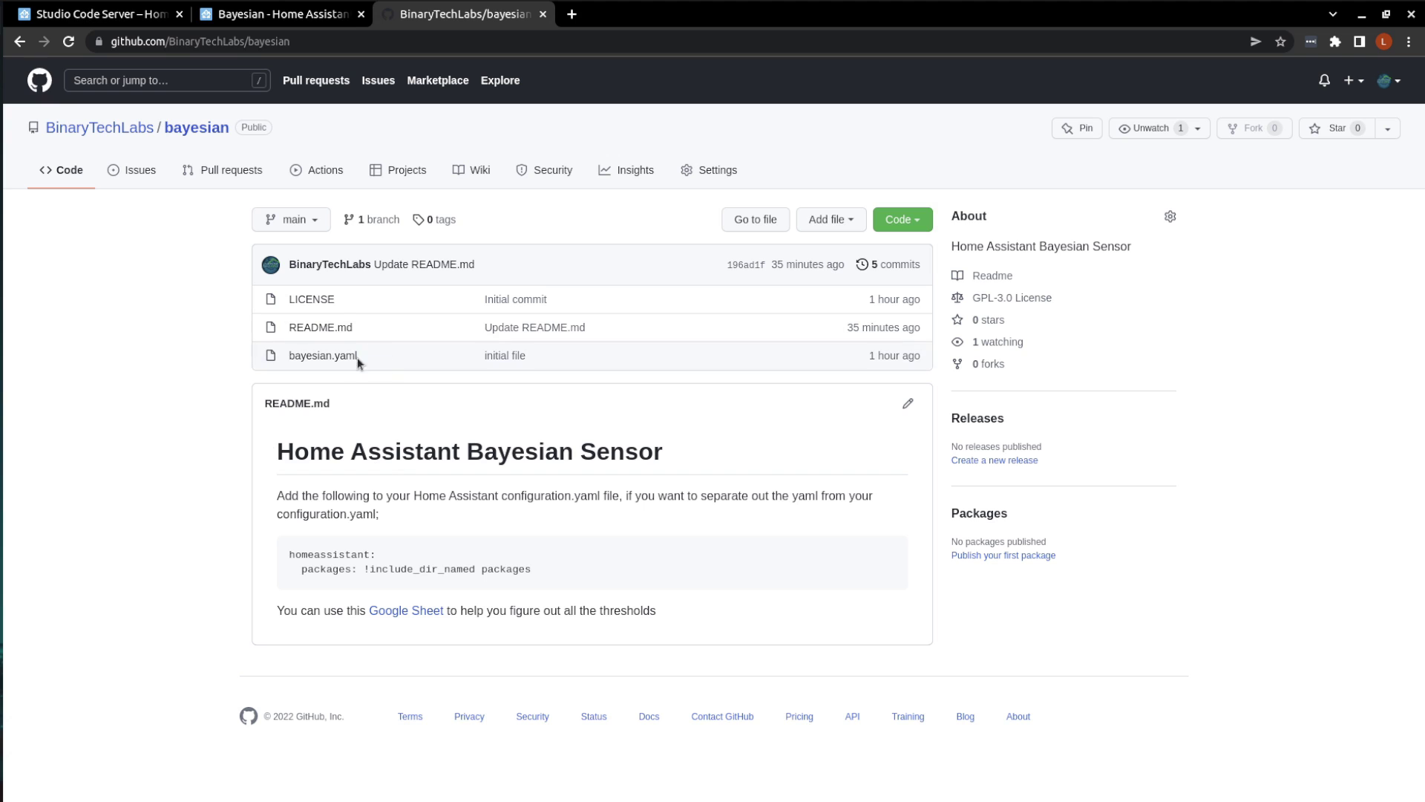
left_click(324, 356)
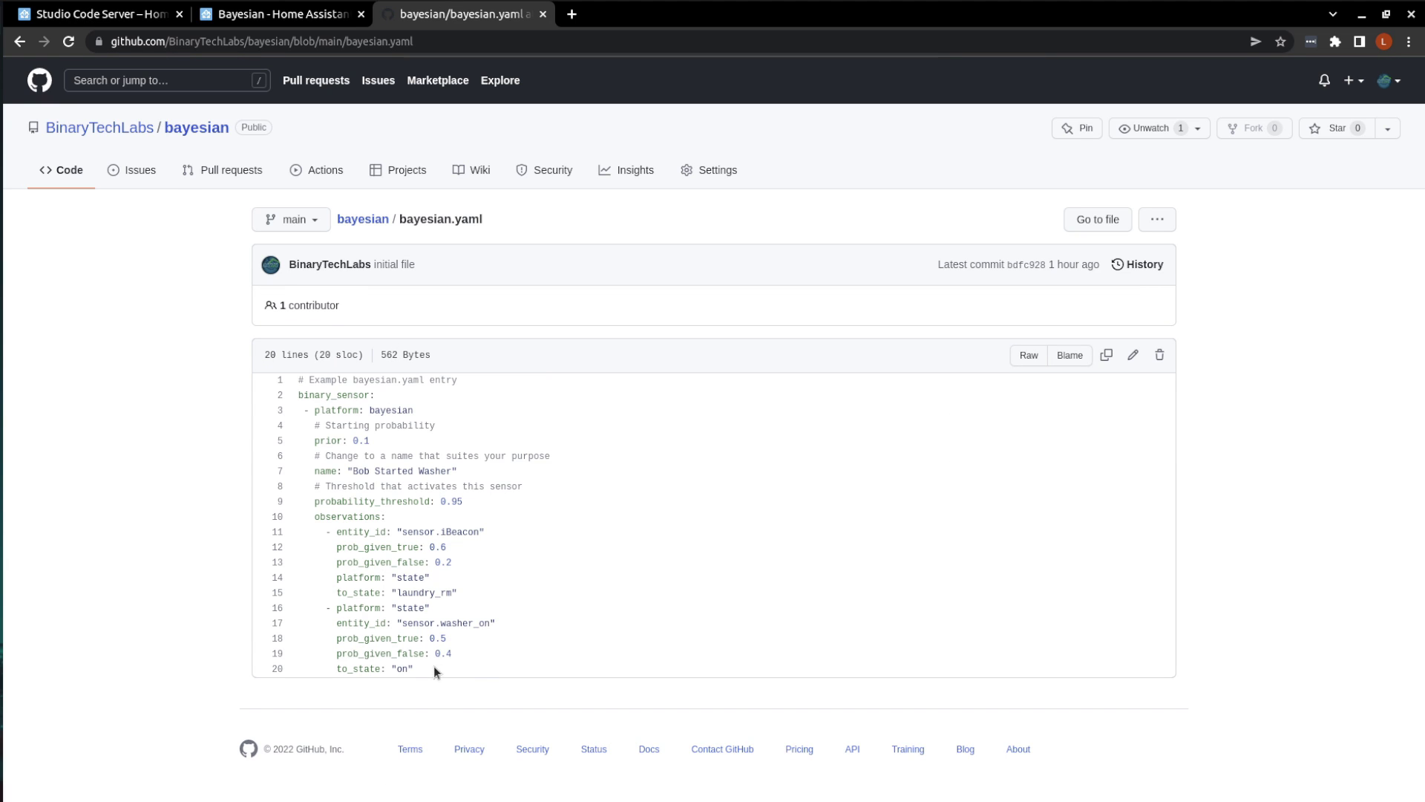
left_click_drag(430, 666, 280, 382)
key("ctrl+c")
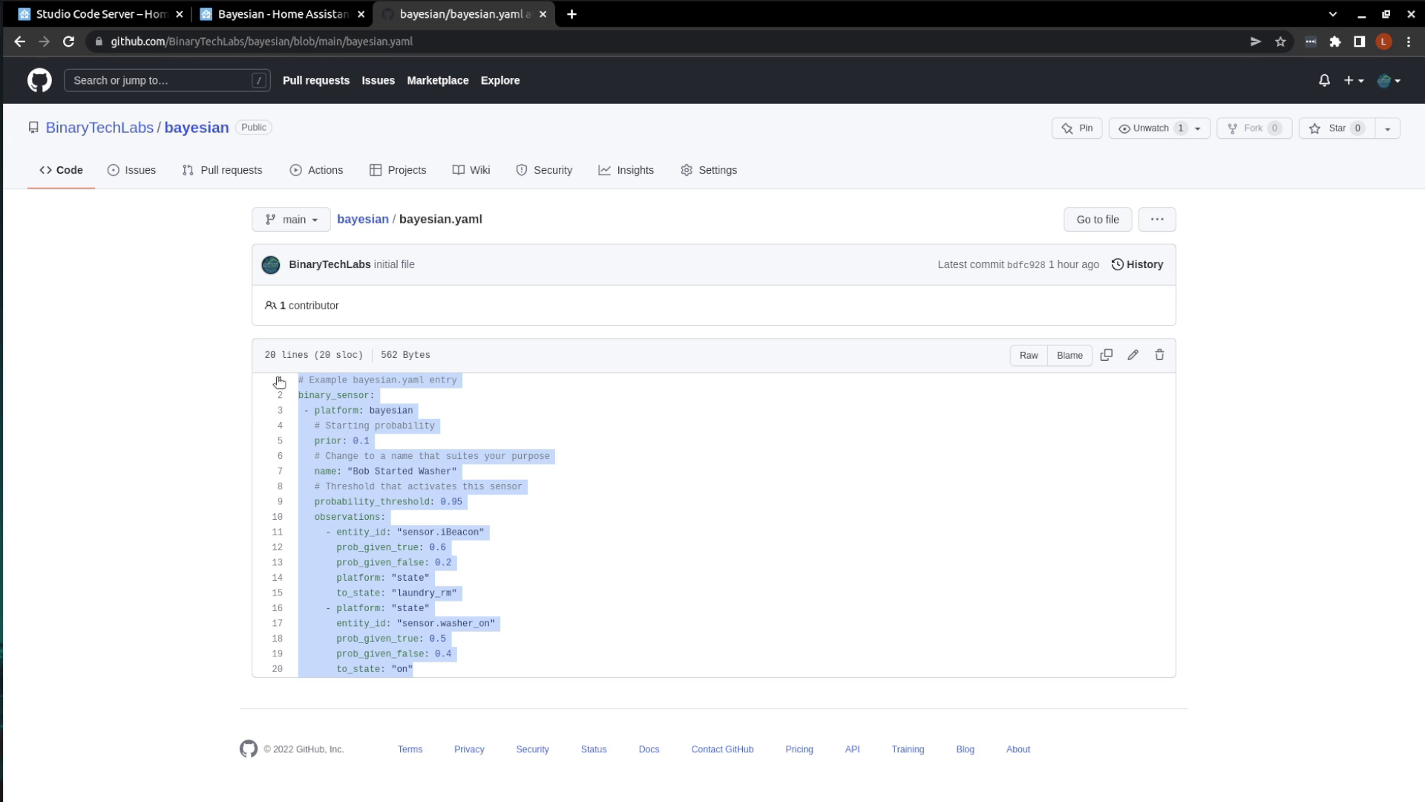
Paste the example YAML into bayesian.yaml, outdent lines 11–20, and save
left_click(107, 16)
left_click(555, 252)
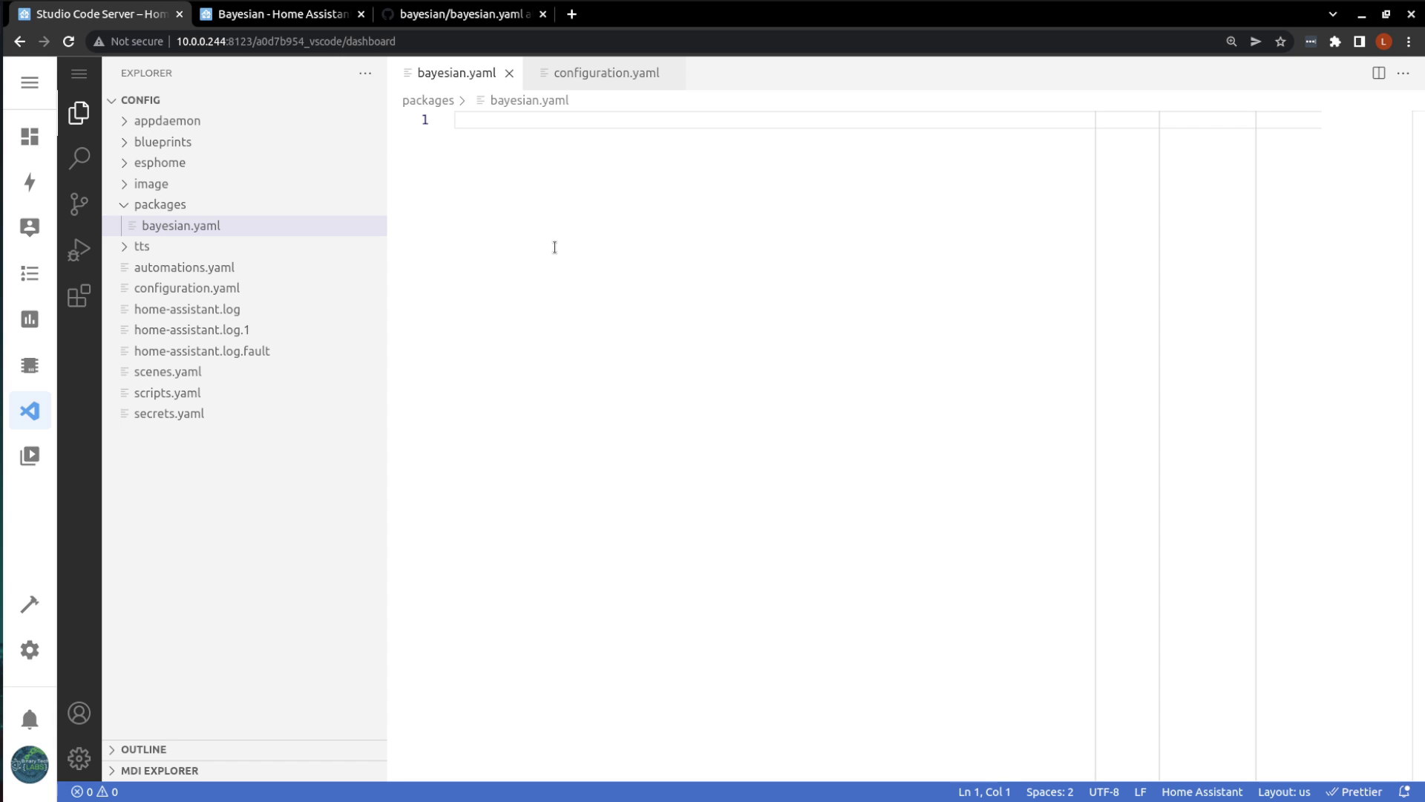
key("ctrl+v")
left_click(568, 138)
left_click_drag(624, 462, 478, 297)
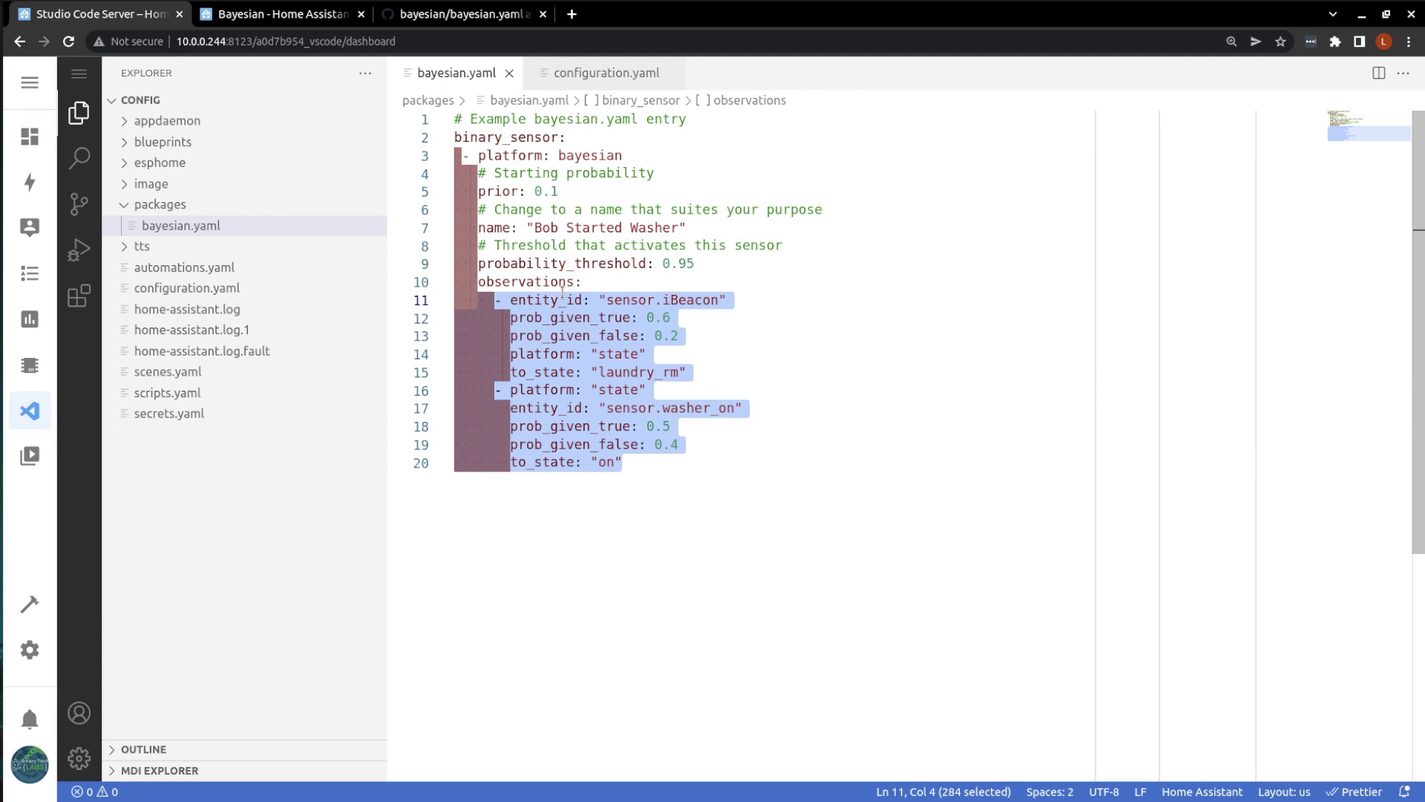
type("- entity_id: \"sensor.iBeacon\"       prob_given_true: 0.6       prob_given_false: 0.2       platform: \"state\"       to_state: \"laundry_rm\"     - platform: \"state\"       entity_id: \"sensor.washer_on\"       prob_given_true: 0.5       prob_given_false: 0.4       to_state: \"on\"")
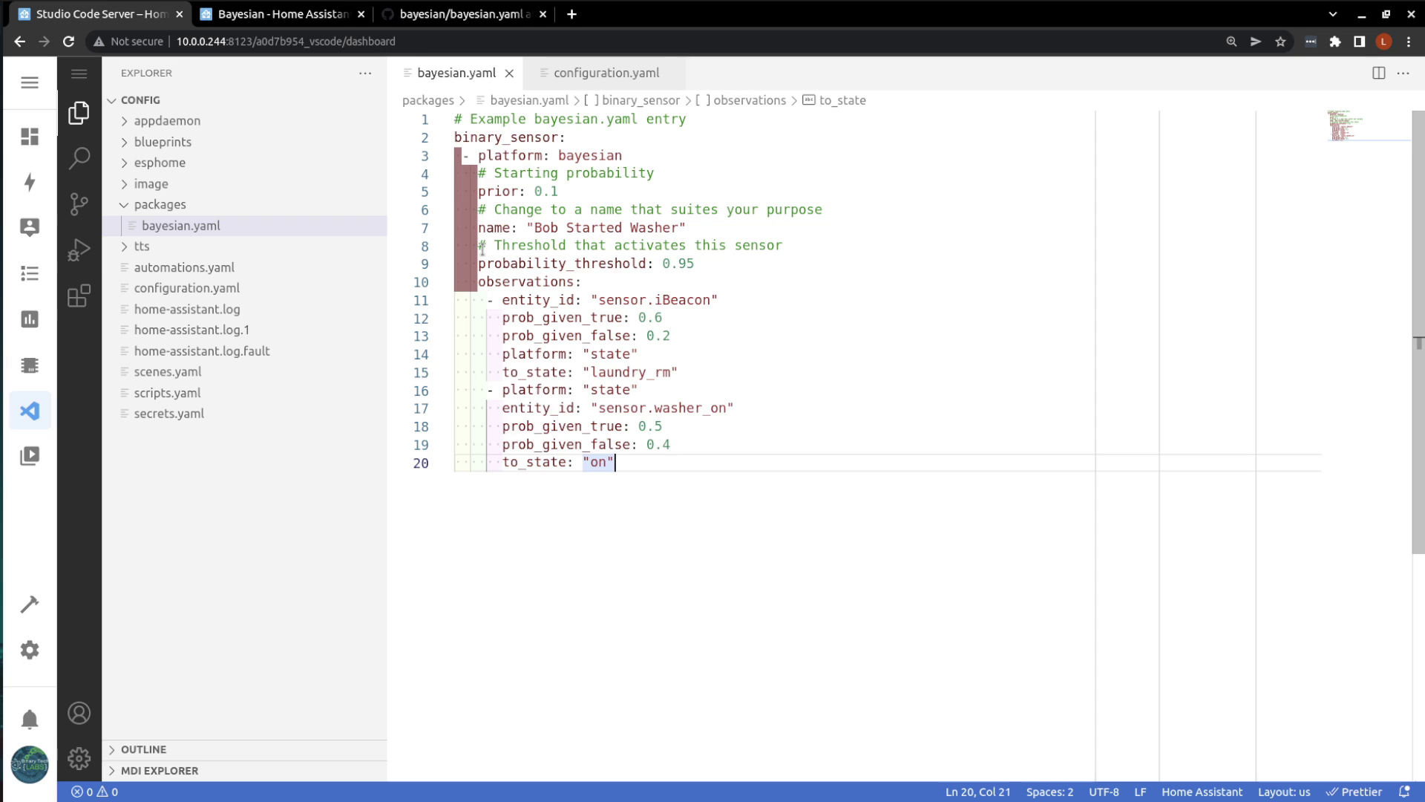
key("ctrl+s")
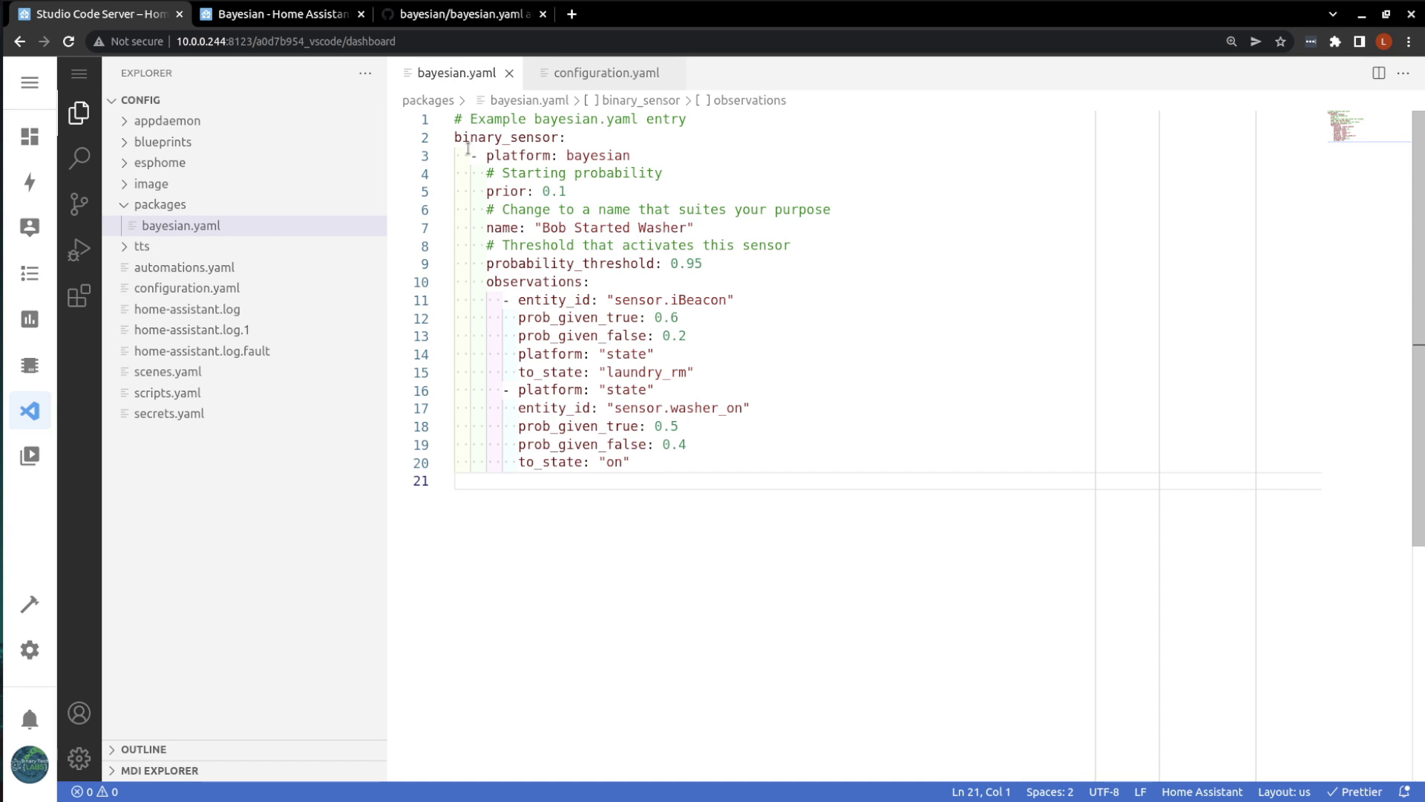
Highlight the binary_sensor key on line 2 to review it
left_click_drag(455, 137, 568, 138)
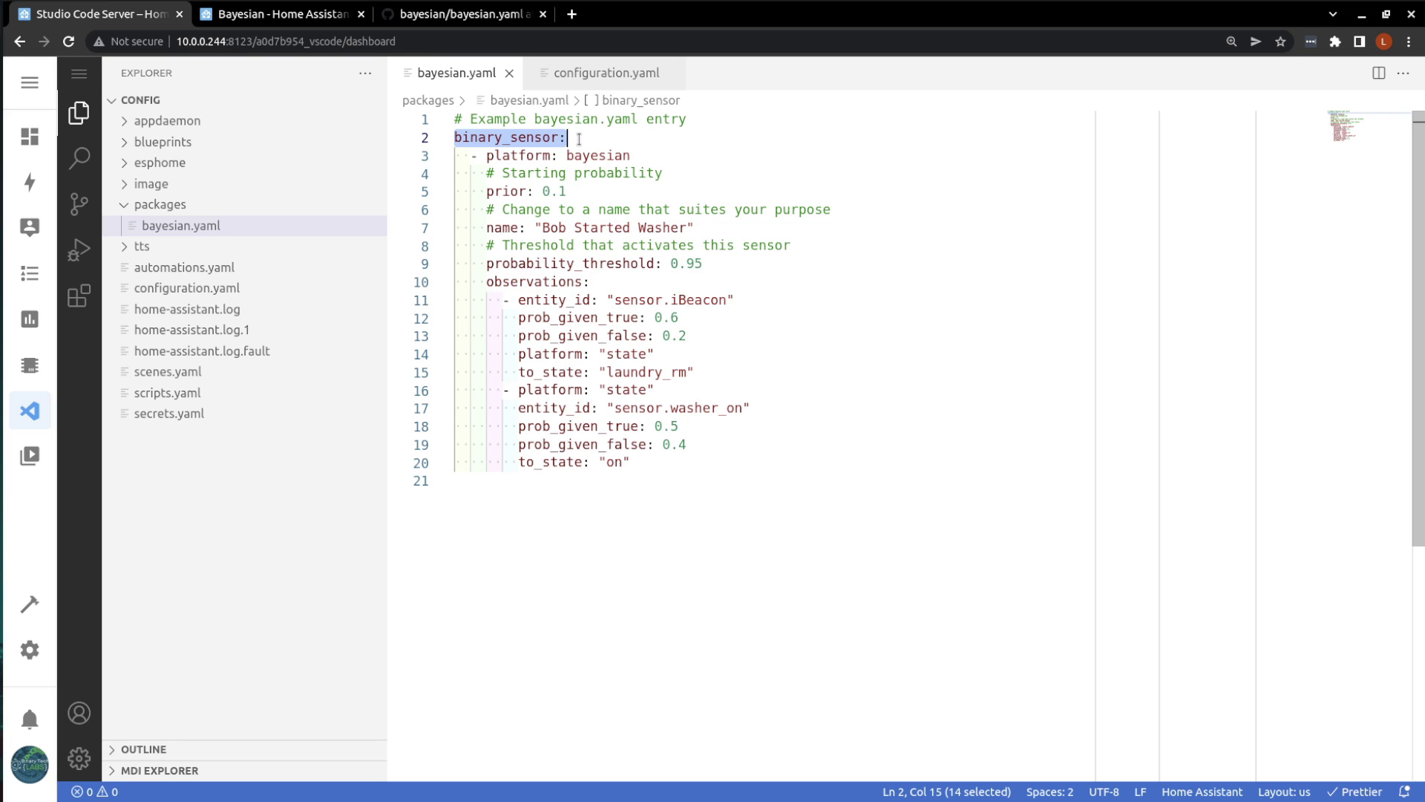
left_click(583, 138)
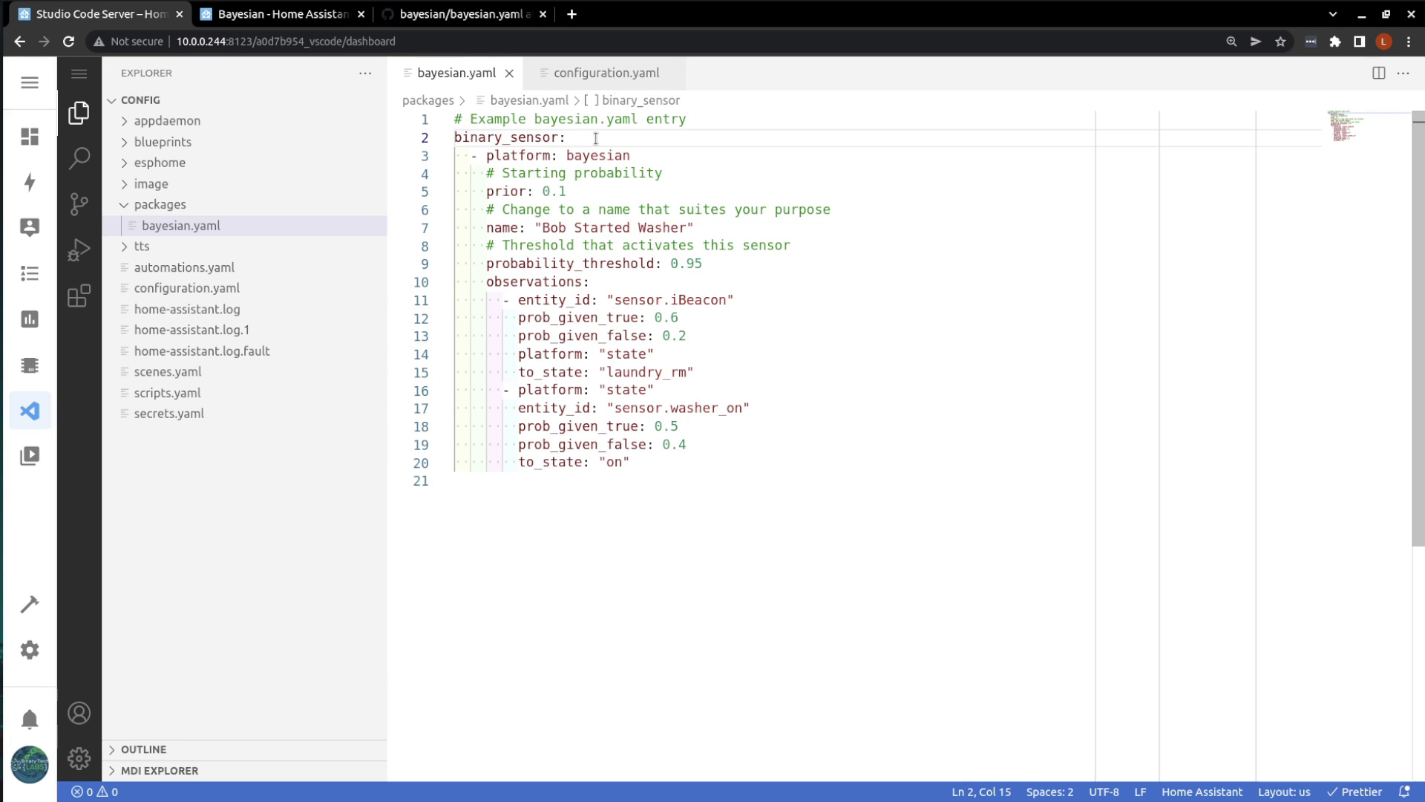
left_click_drag(596, 138, 455, 138)
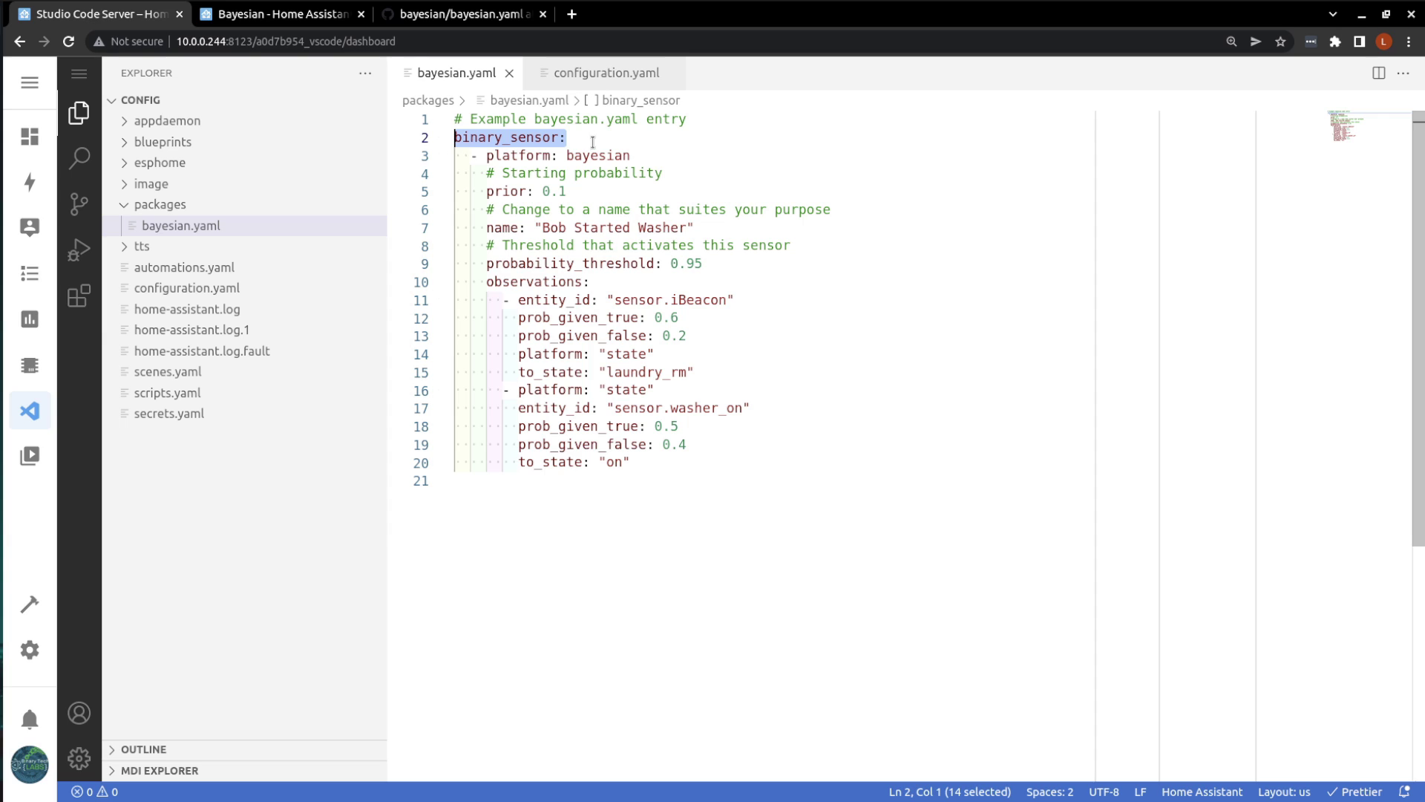
left_click(592, 139)
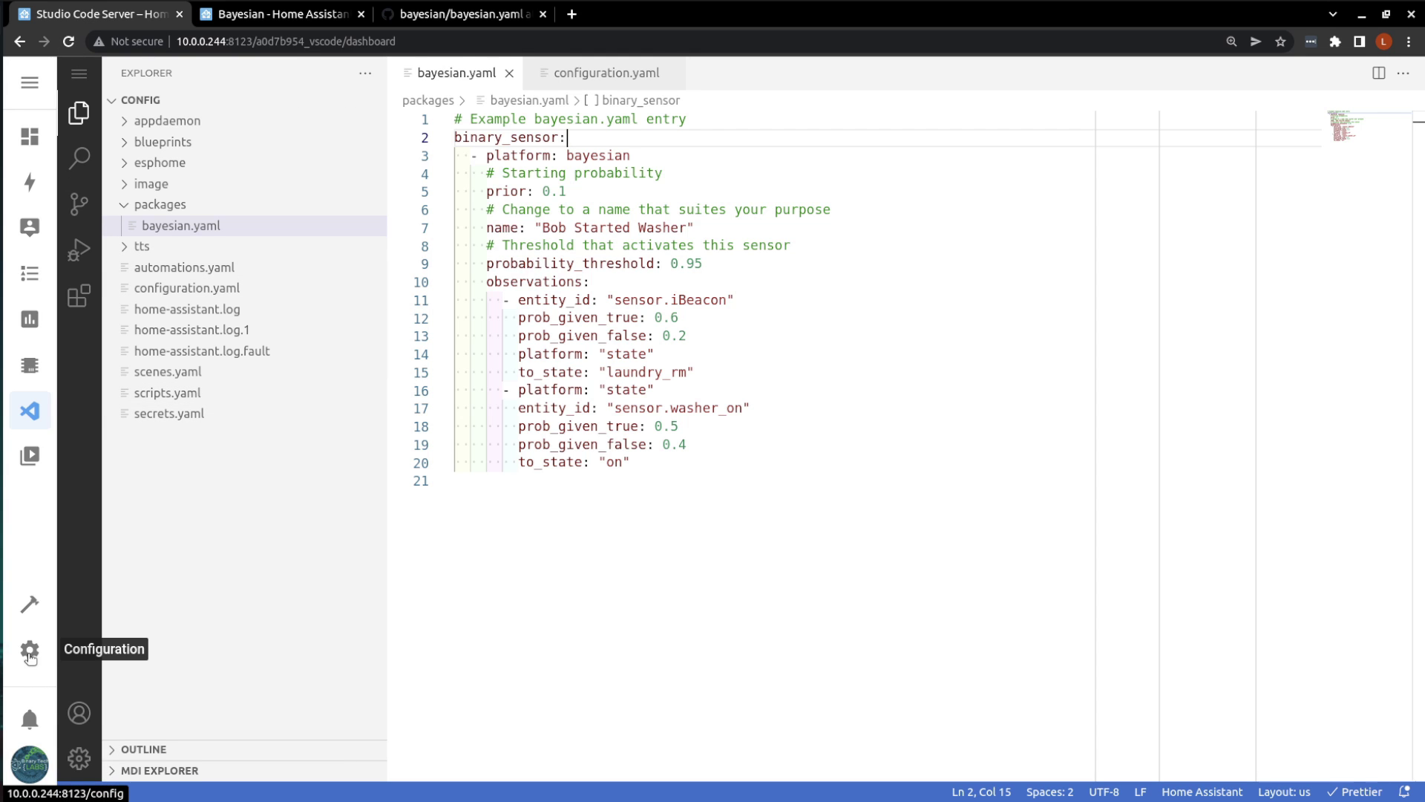
Check the configuration, restart Home Assistant, and confirm the Bob Started Washer sensor on Overview
left_click(30, 652)
left_click(567, 715)
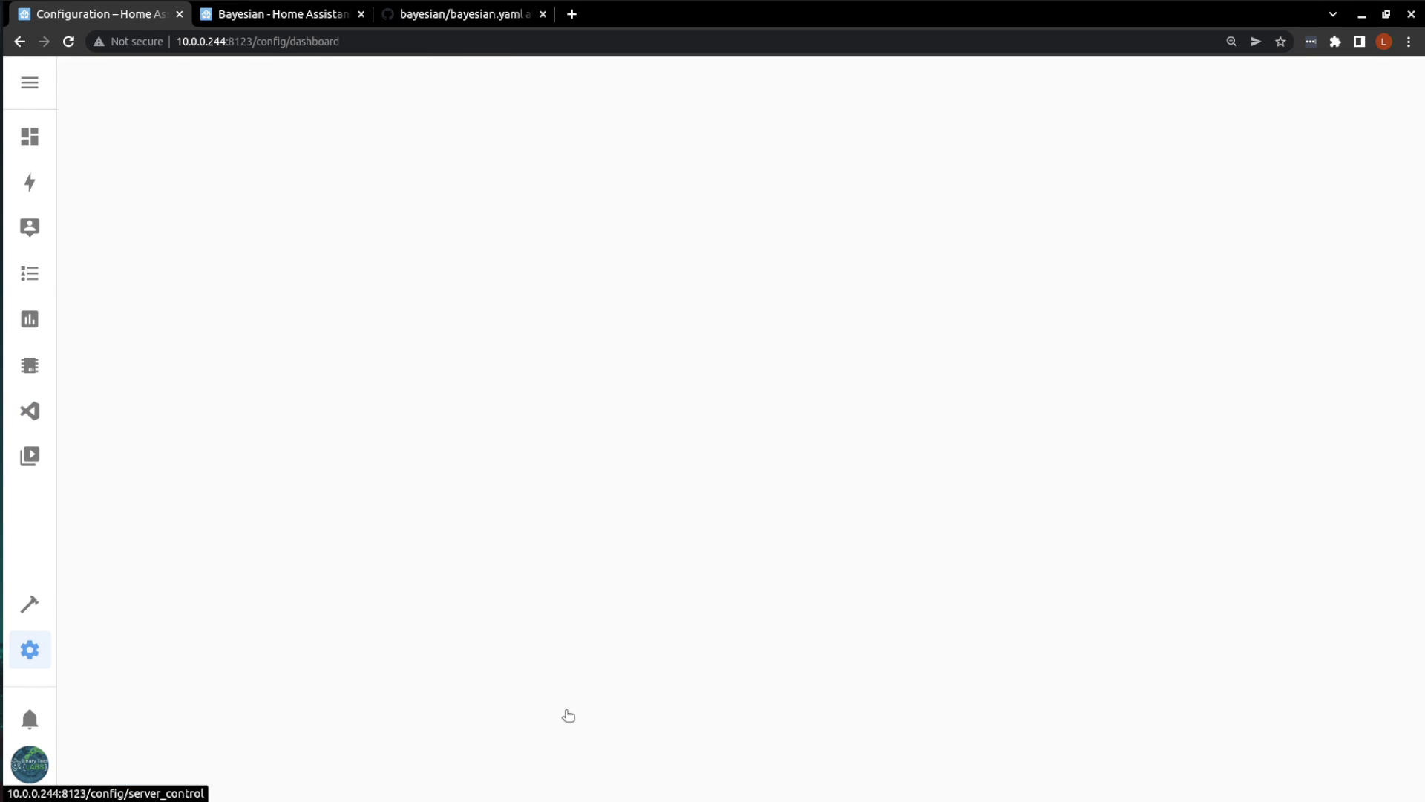
left_click(891, 380)
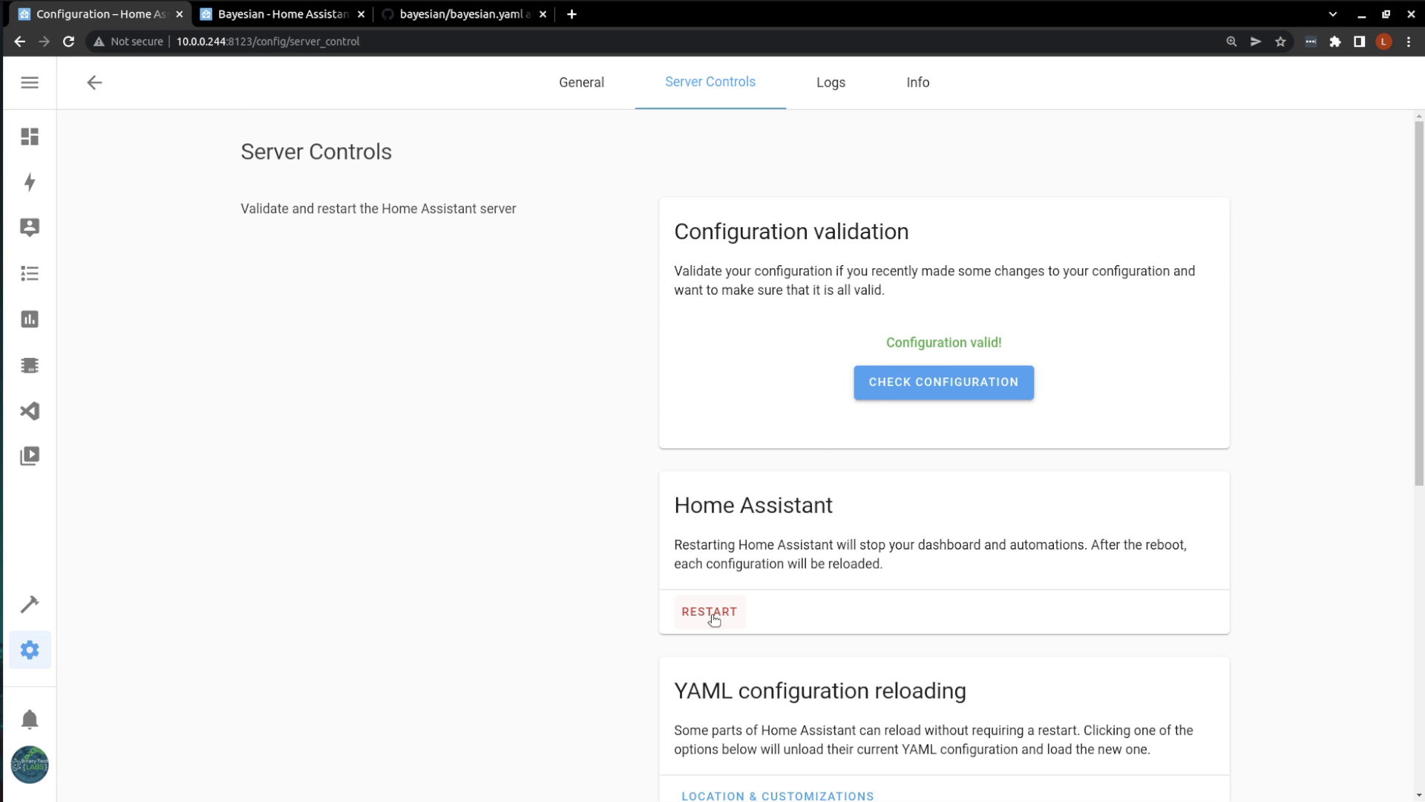
left_click(710, 613)
left_click(824, 505)
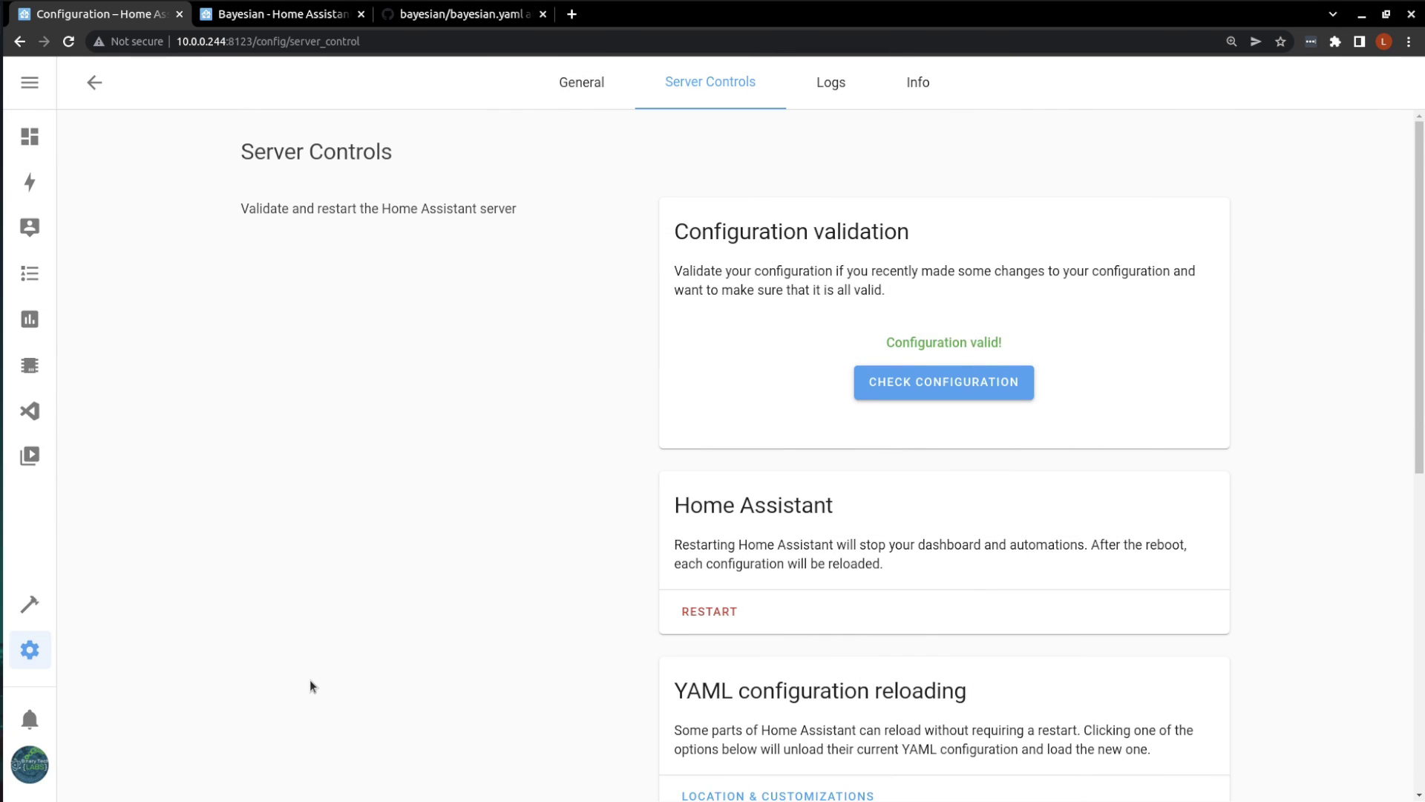
left_click(30, 137)
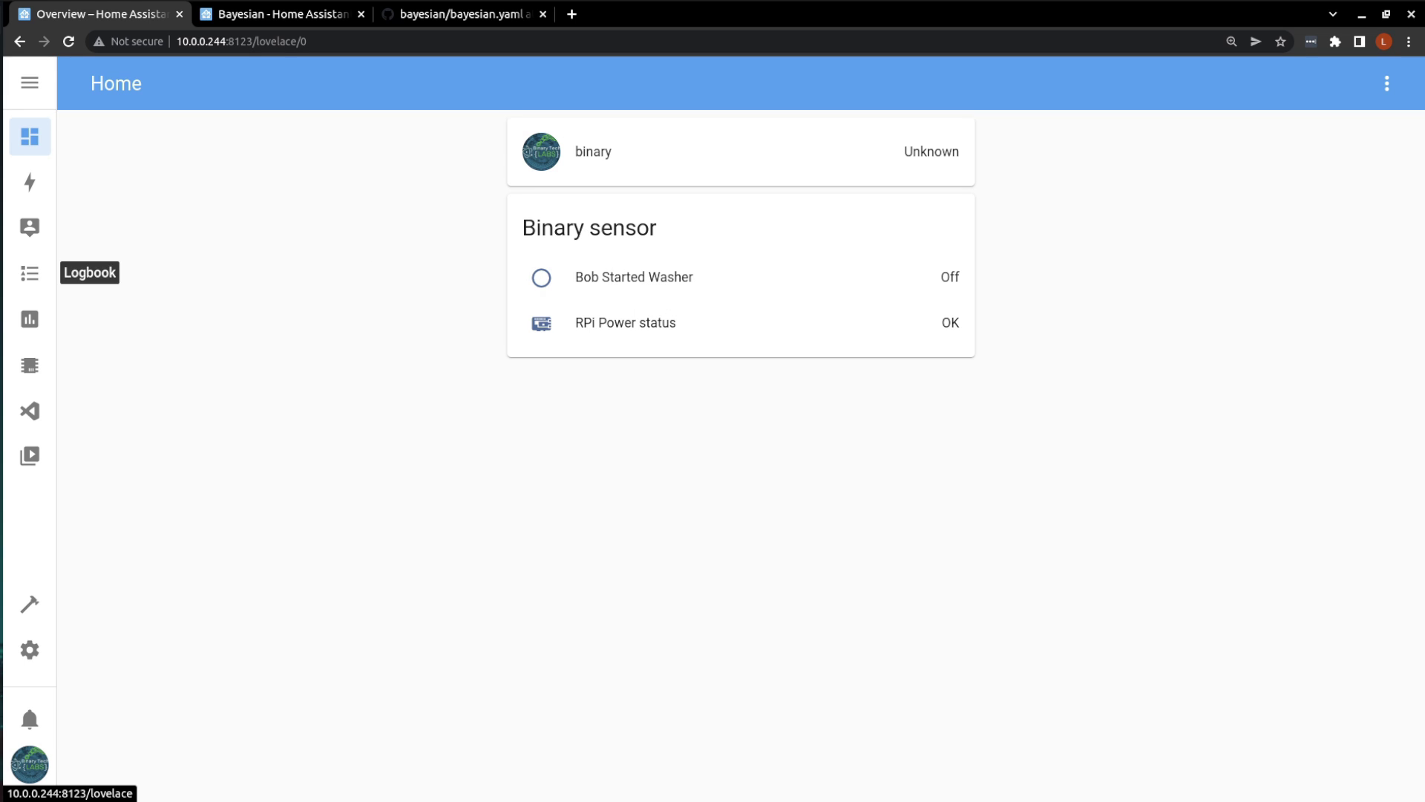
left_click(29, 410)
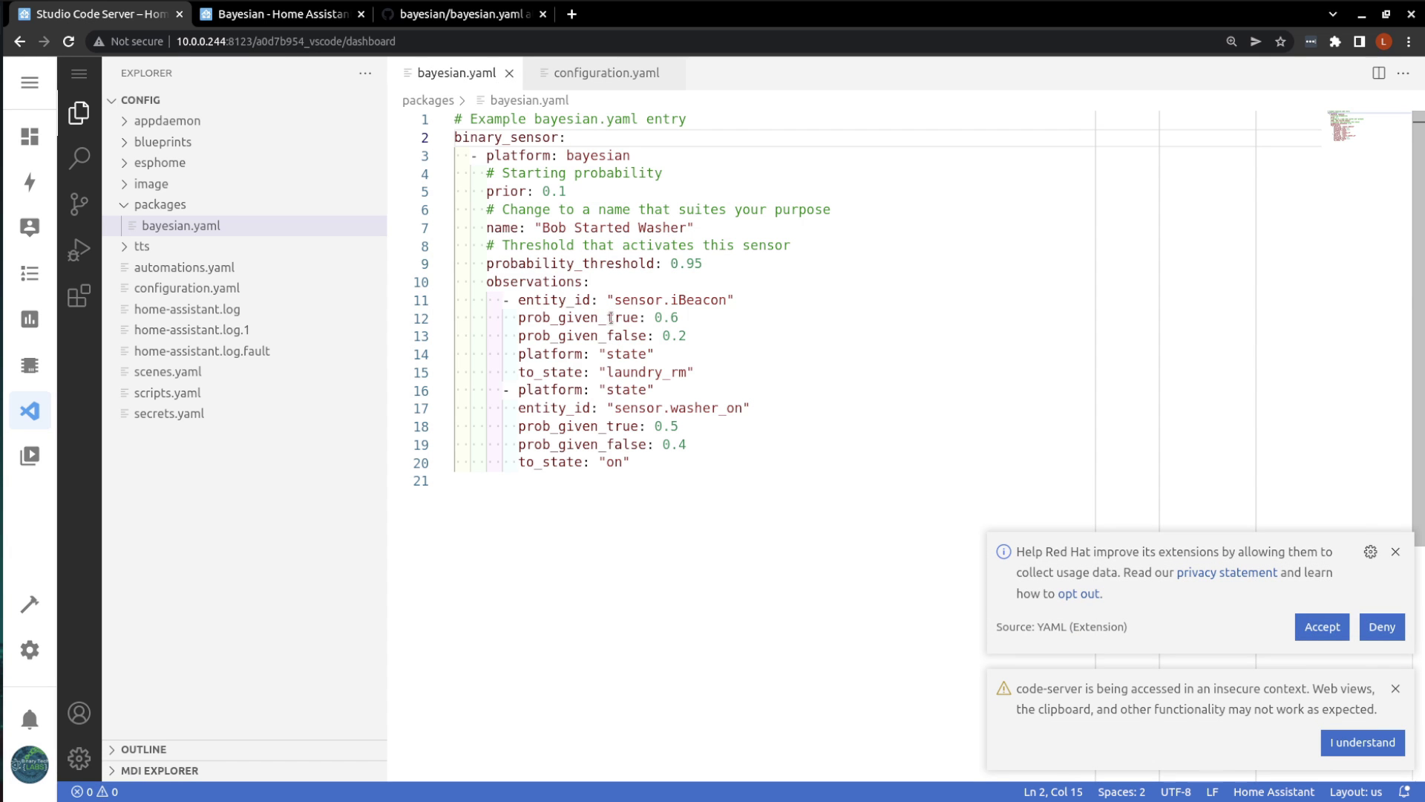
Dismiss the Red Hat and insecure-context prompts and review the first observation's lines and entity
left_click(1322, 627)
left_click(519, 534)
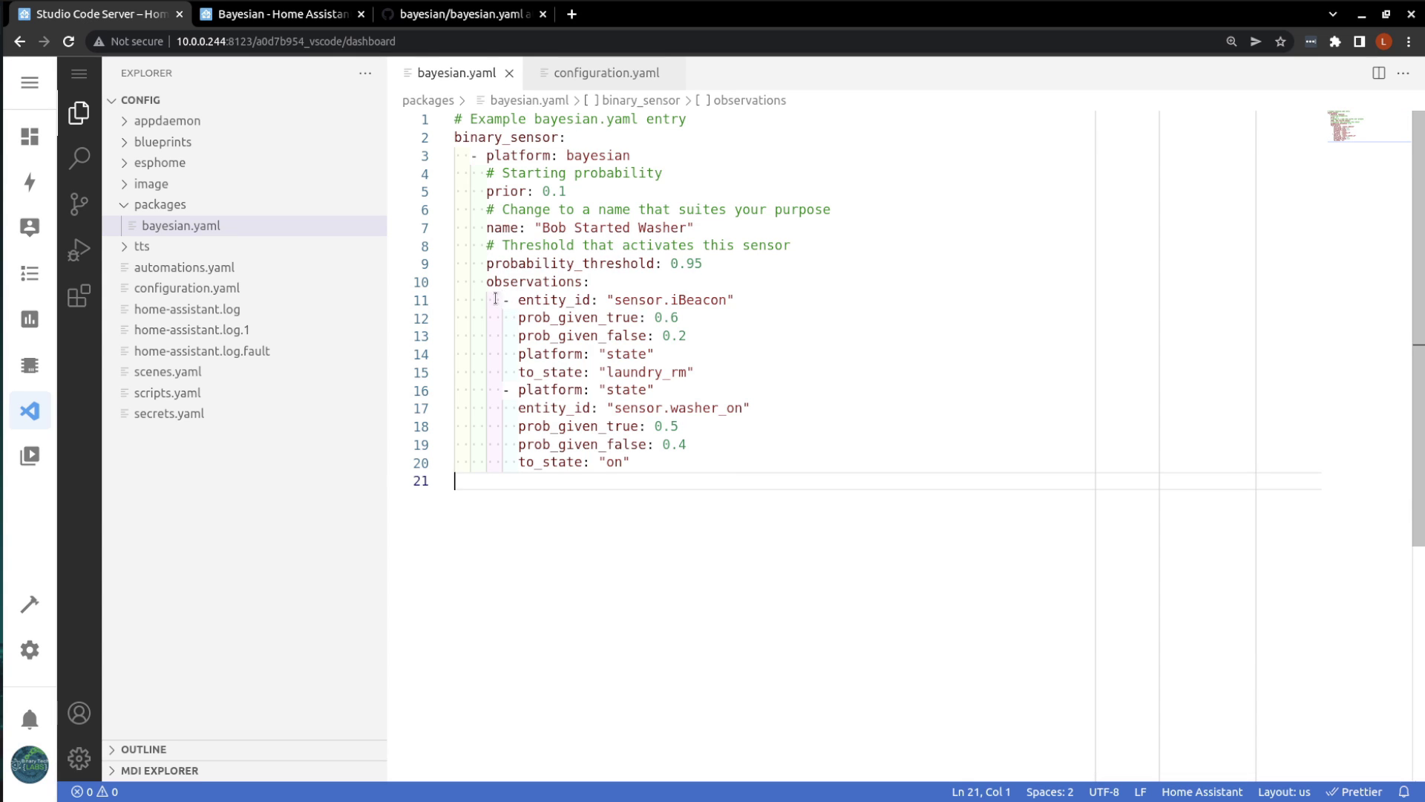
left_click_drag(495, 300, 656, 354)
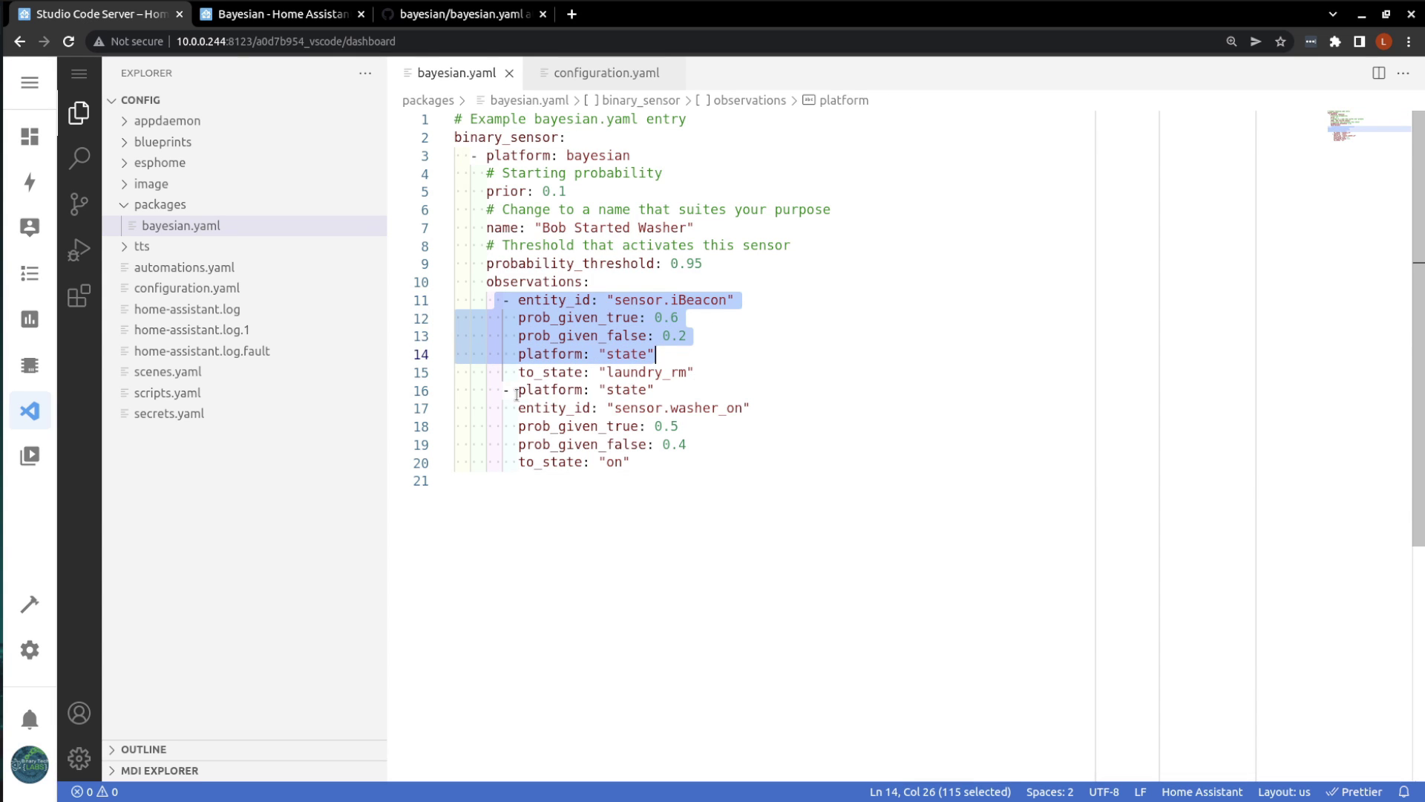
left_click_drag(590, 408, 767, 413)
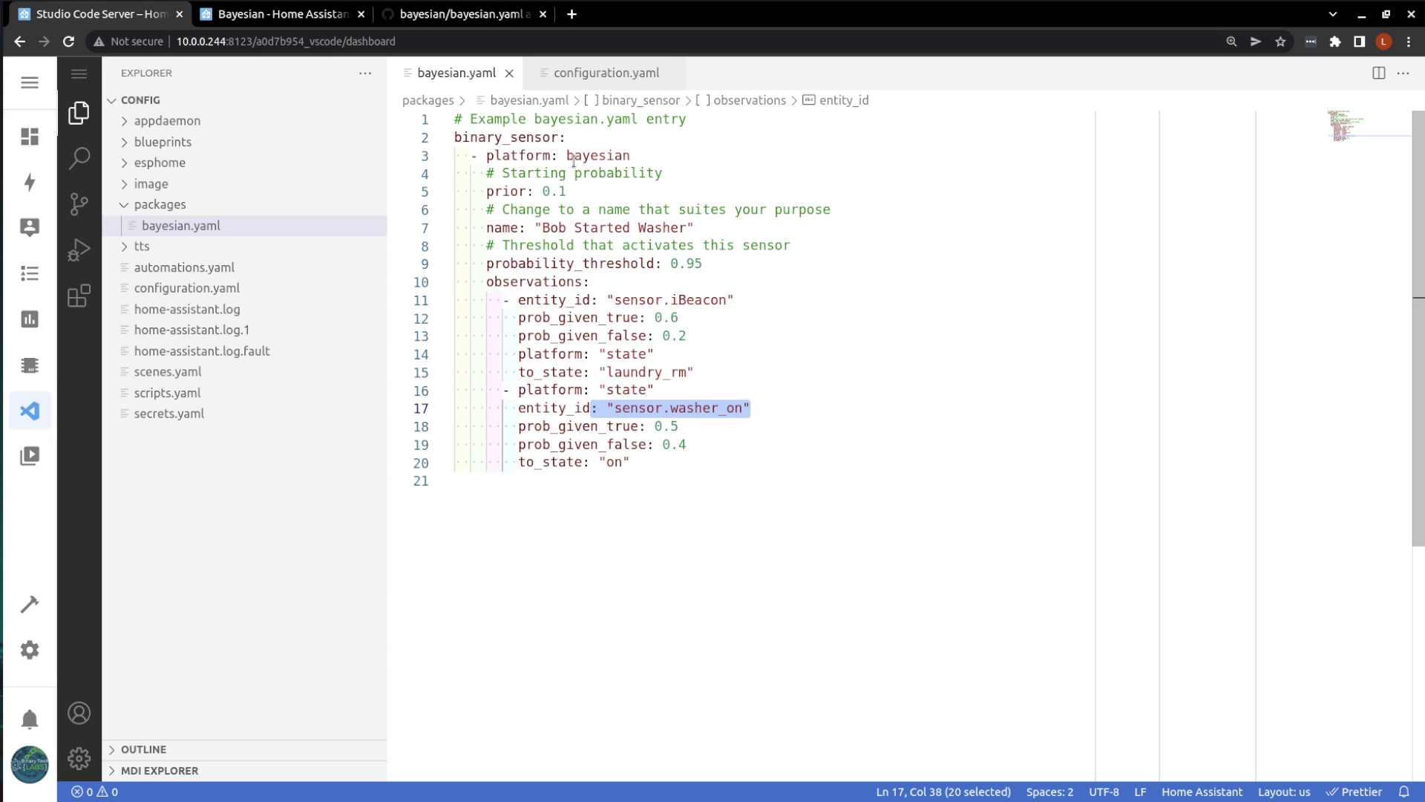
Check the bayesian platform line and file end, then return to GitHub's bayesian.yaml page
double_click(566, 154)
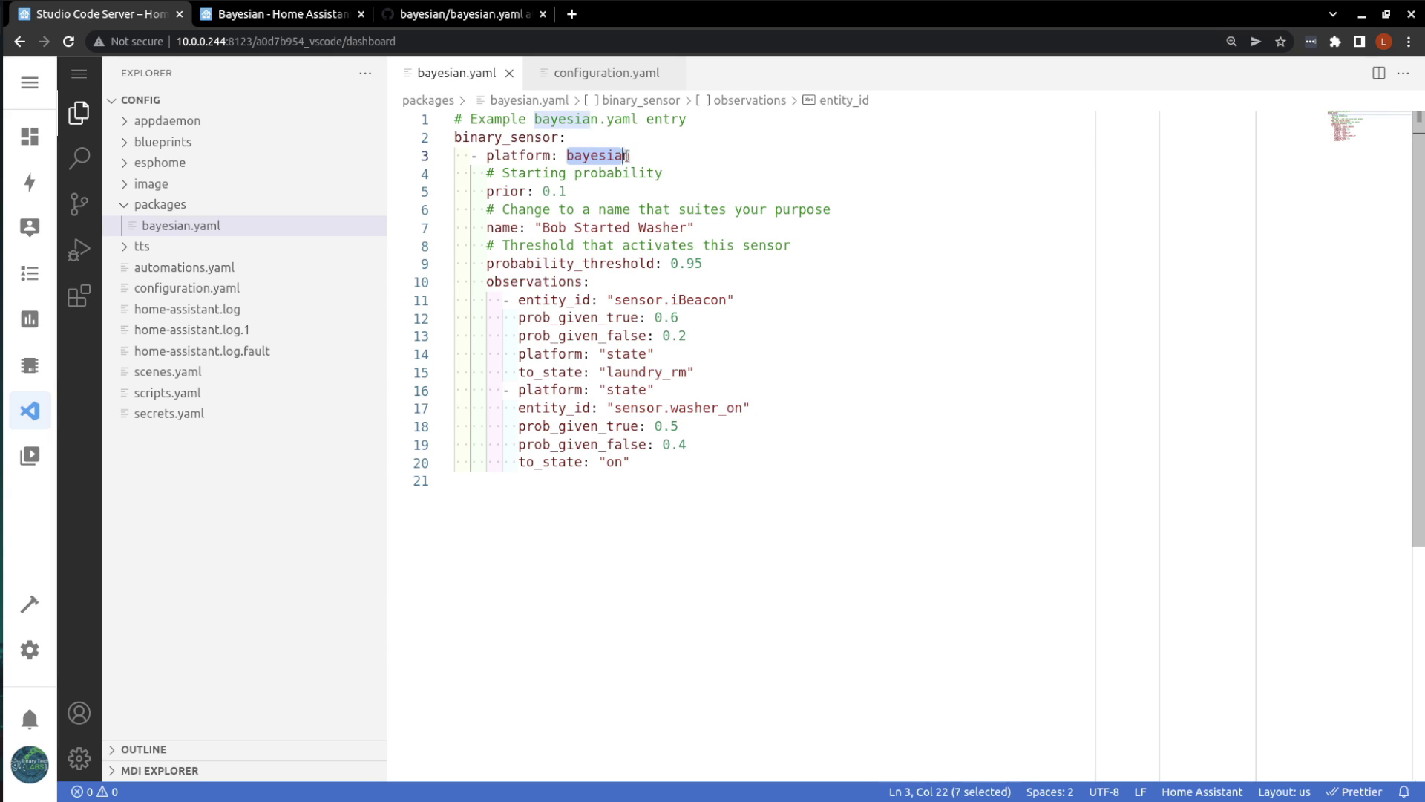
left_click(666, 155)
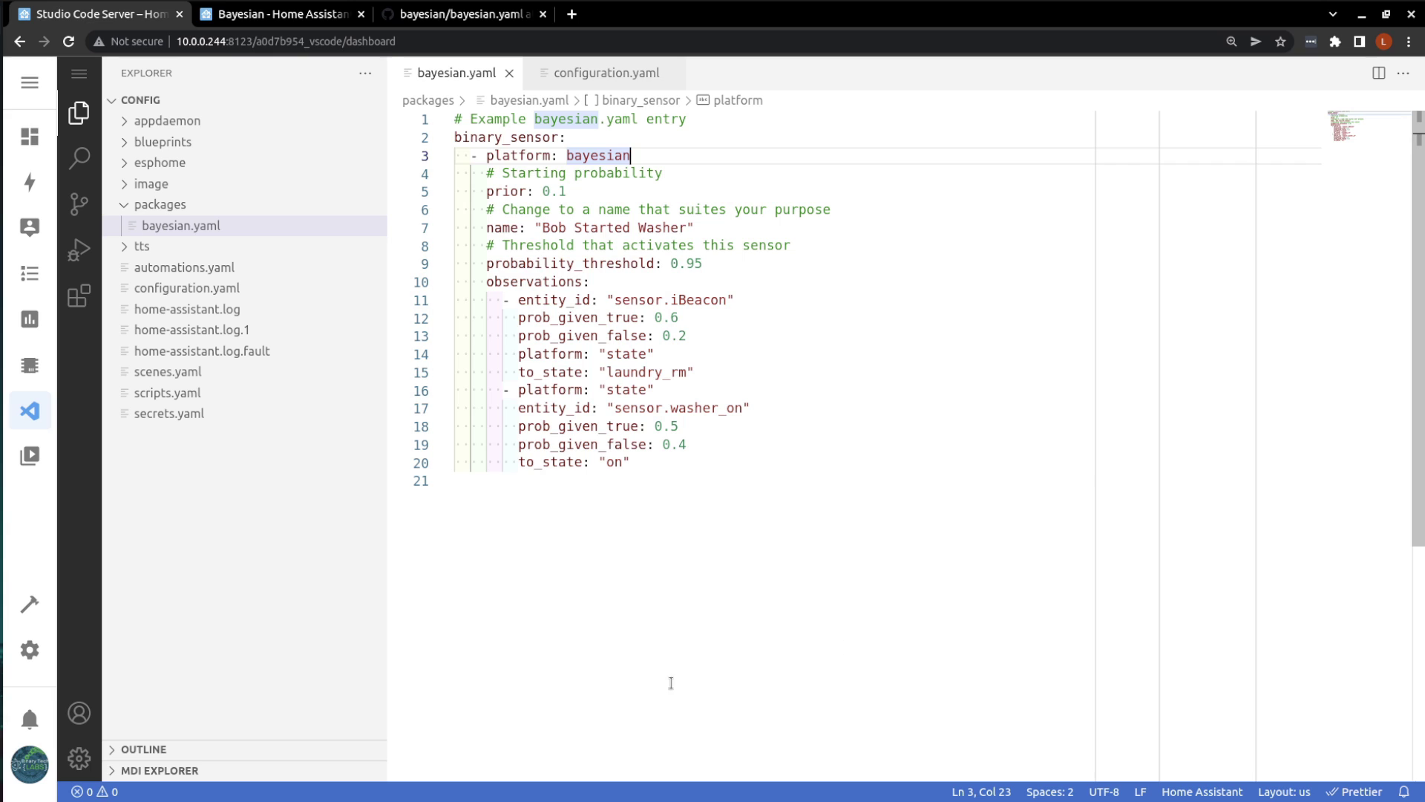
left_click(668, 674)
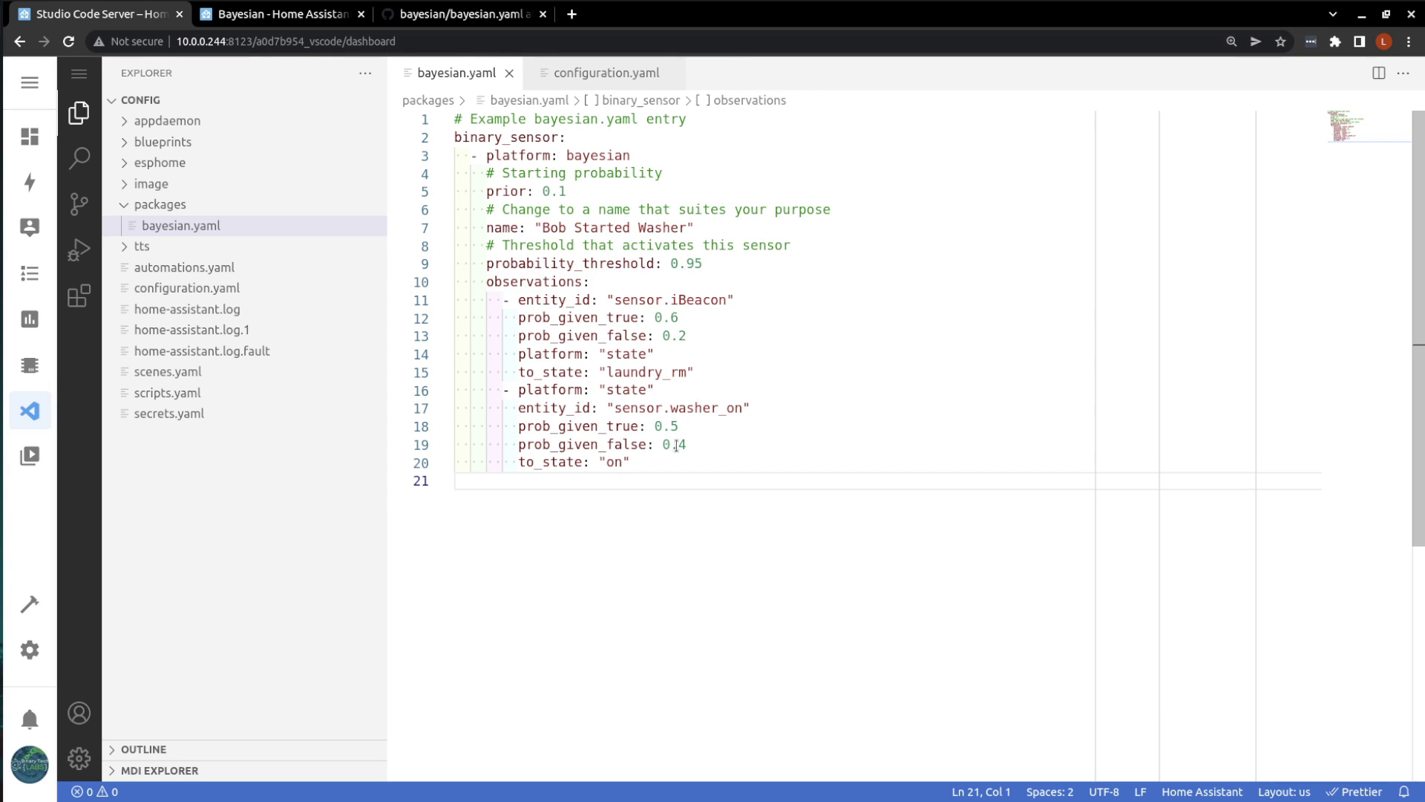
left_click(482, 20)
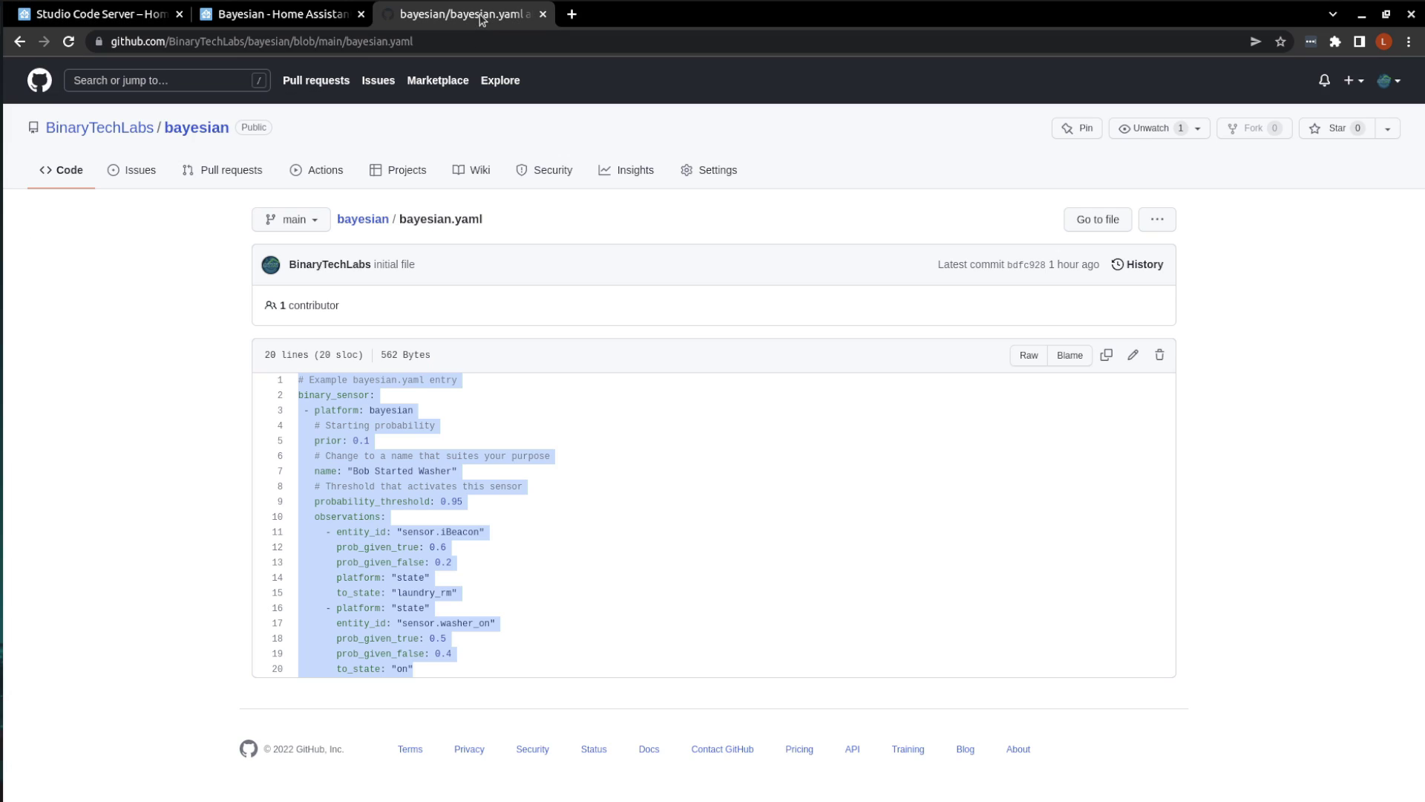
From the bayesian repo README, open the Bayesian Sensor Calculator sheet and make an editable copy
left_click(363, 220)
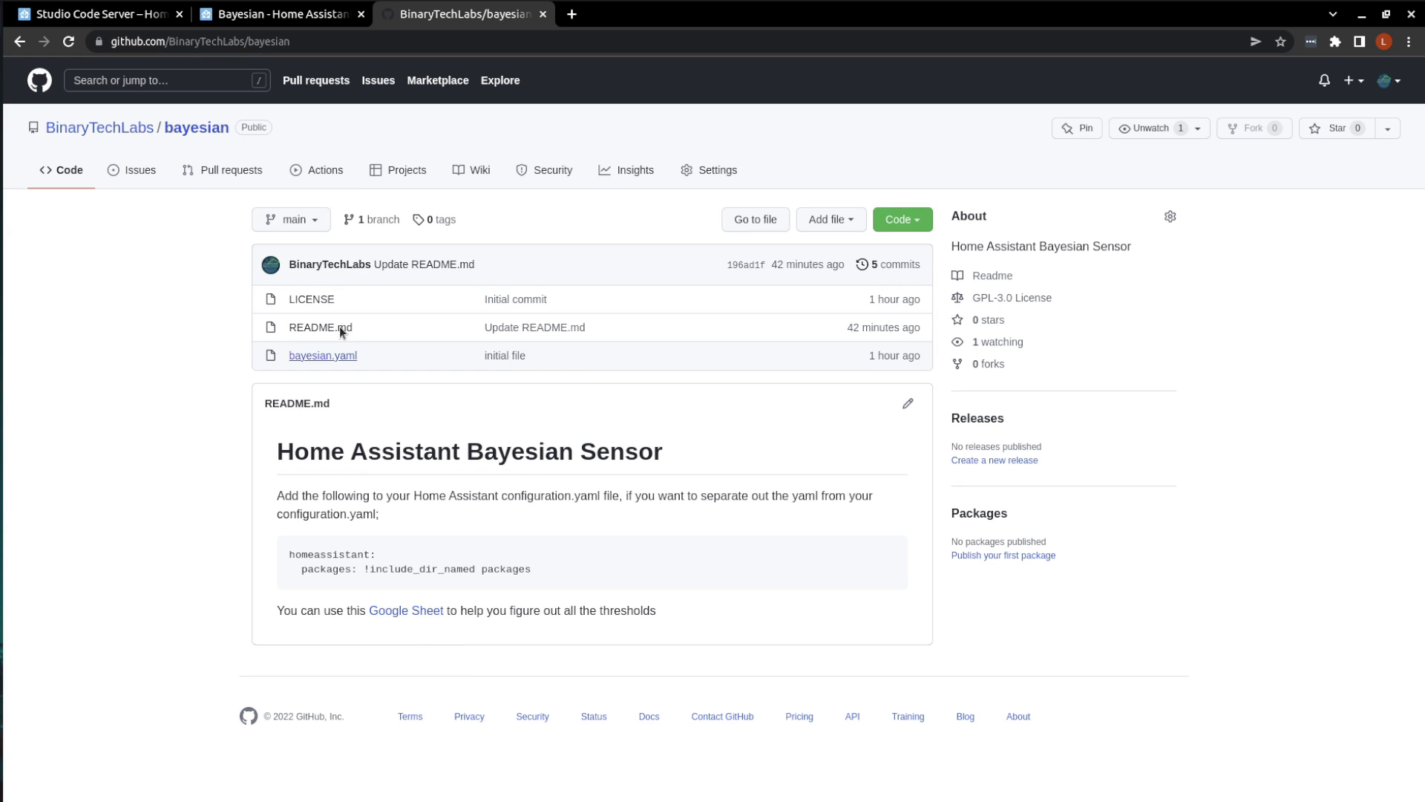
left_click(420, 614)
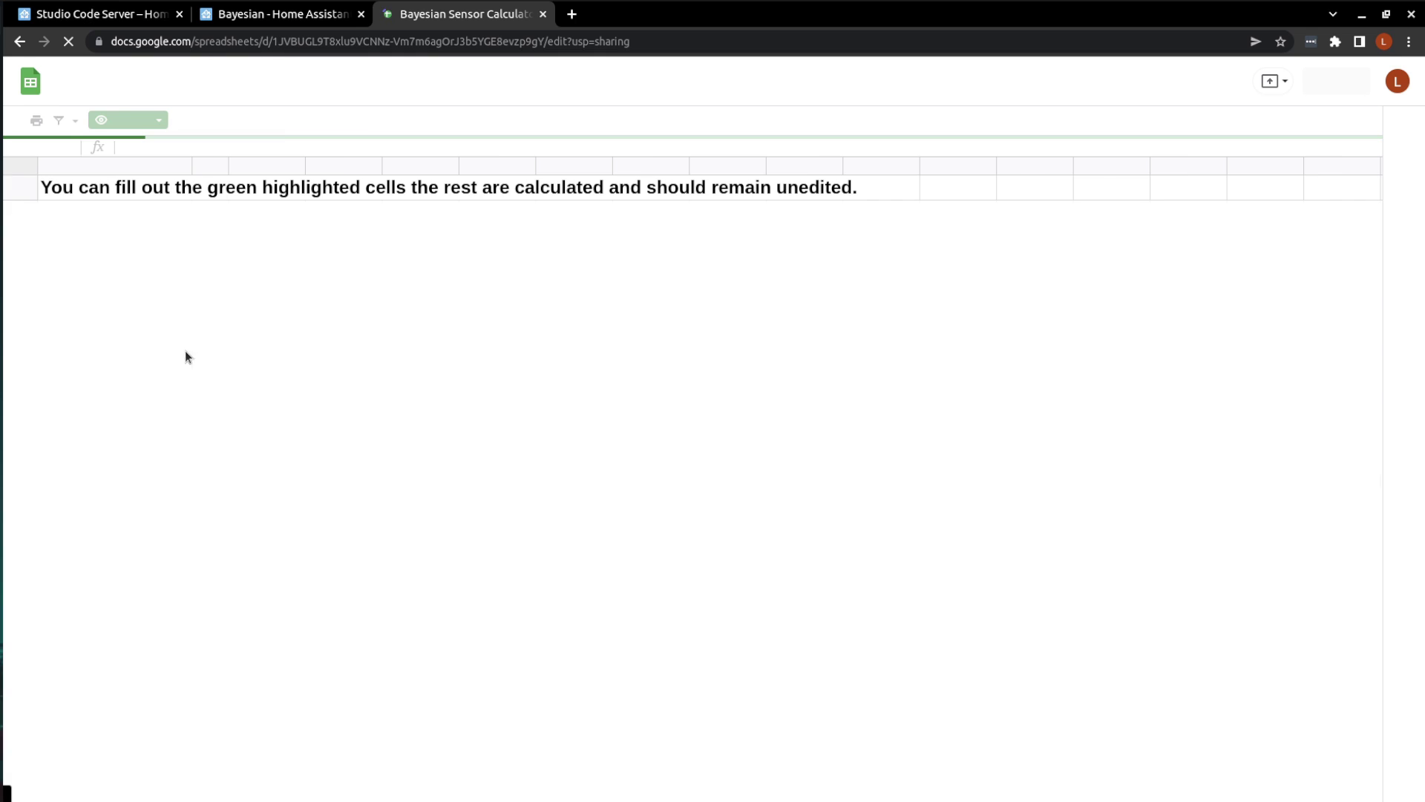
left_click(66, 92)
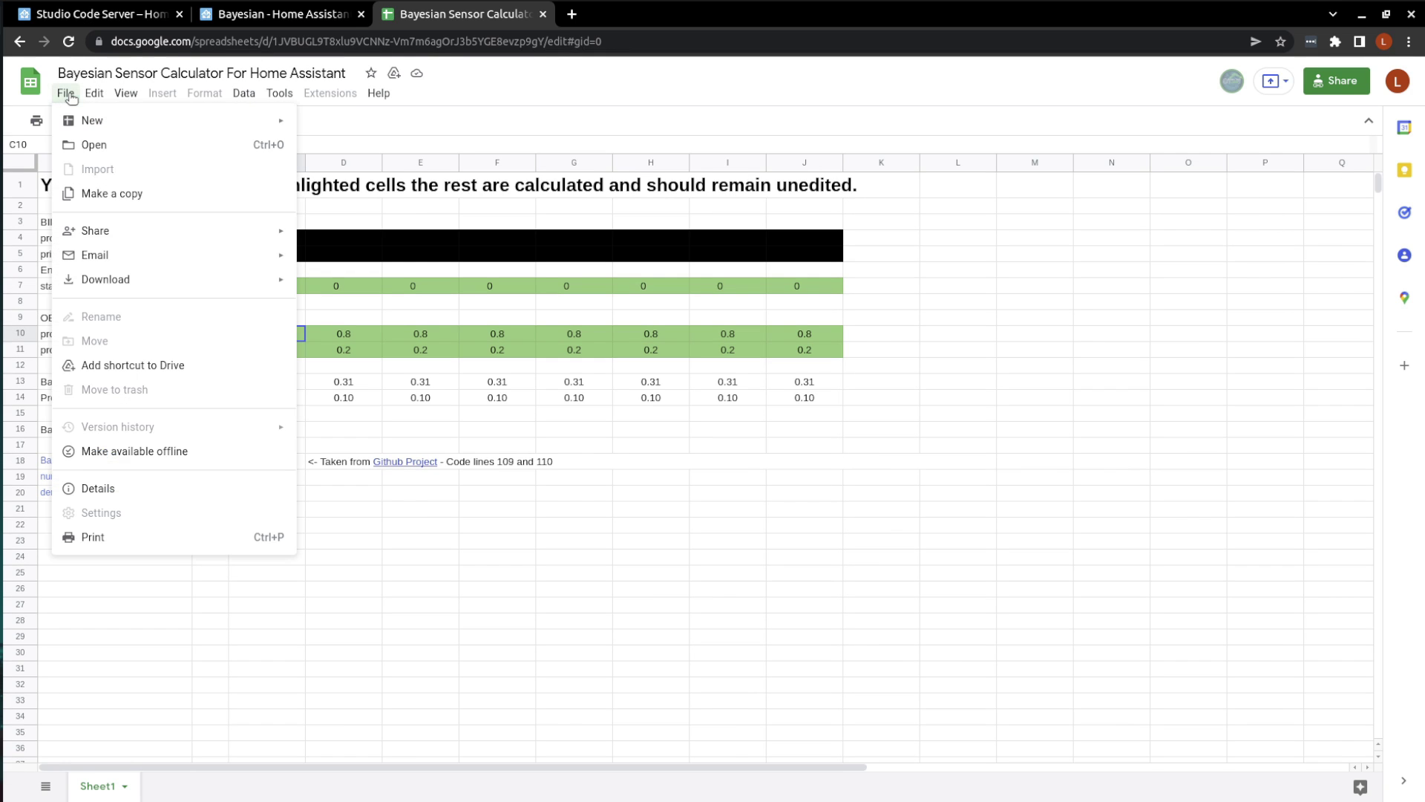
left_click(113, 194)
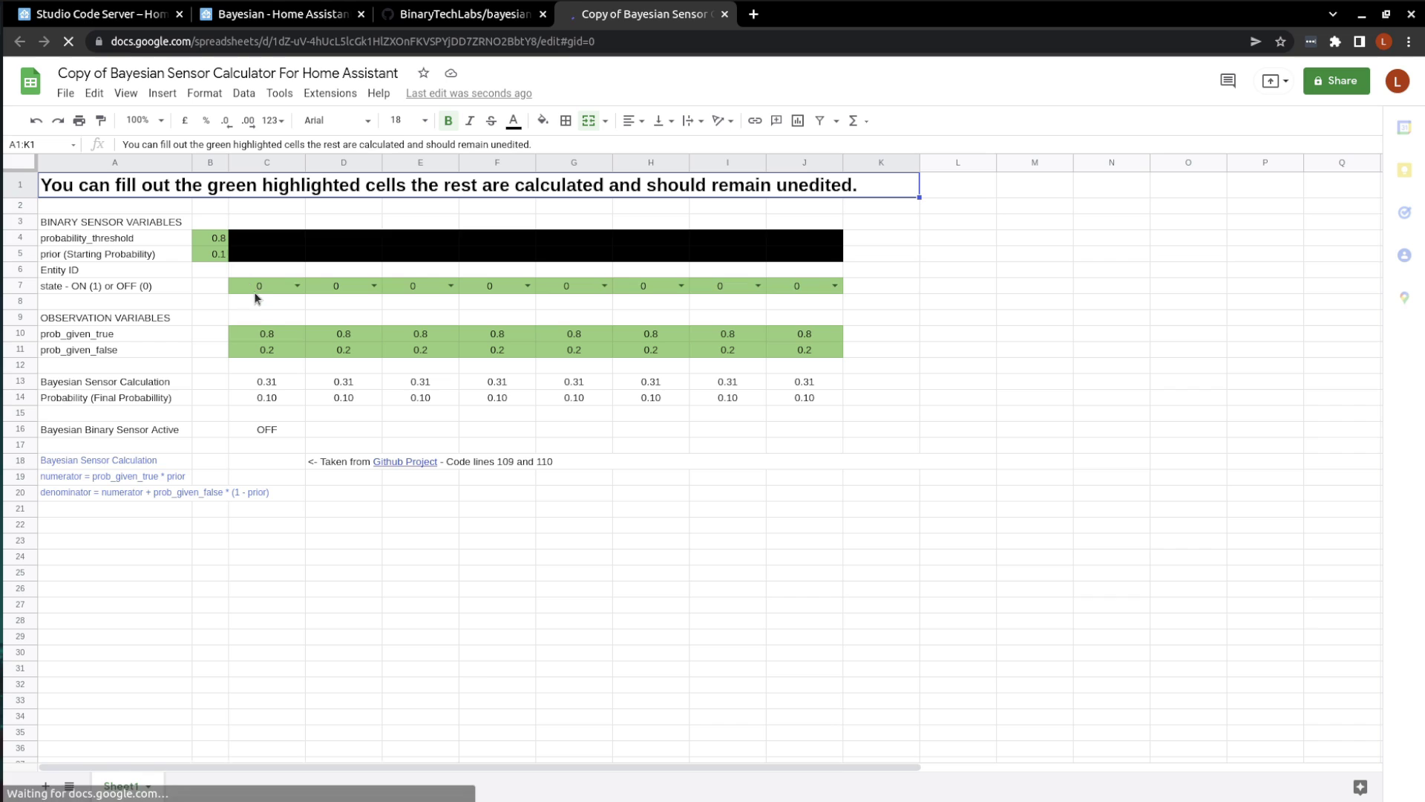
Enter threshold 0.95 in B4 and entity IDs iBeacon, washer and door_contact in C6:E6
left_click(217, 243)
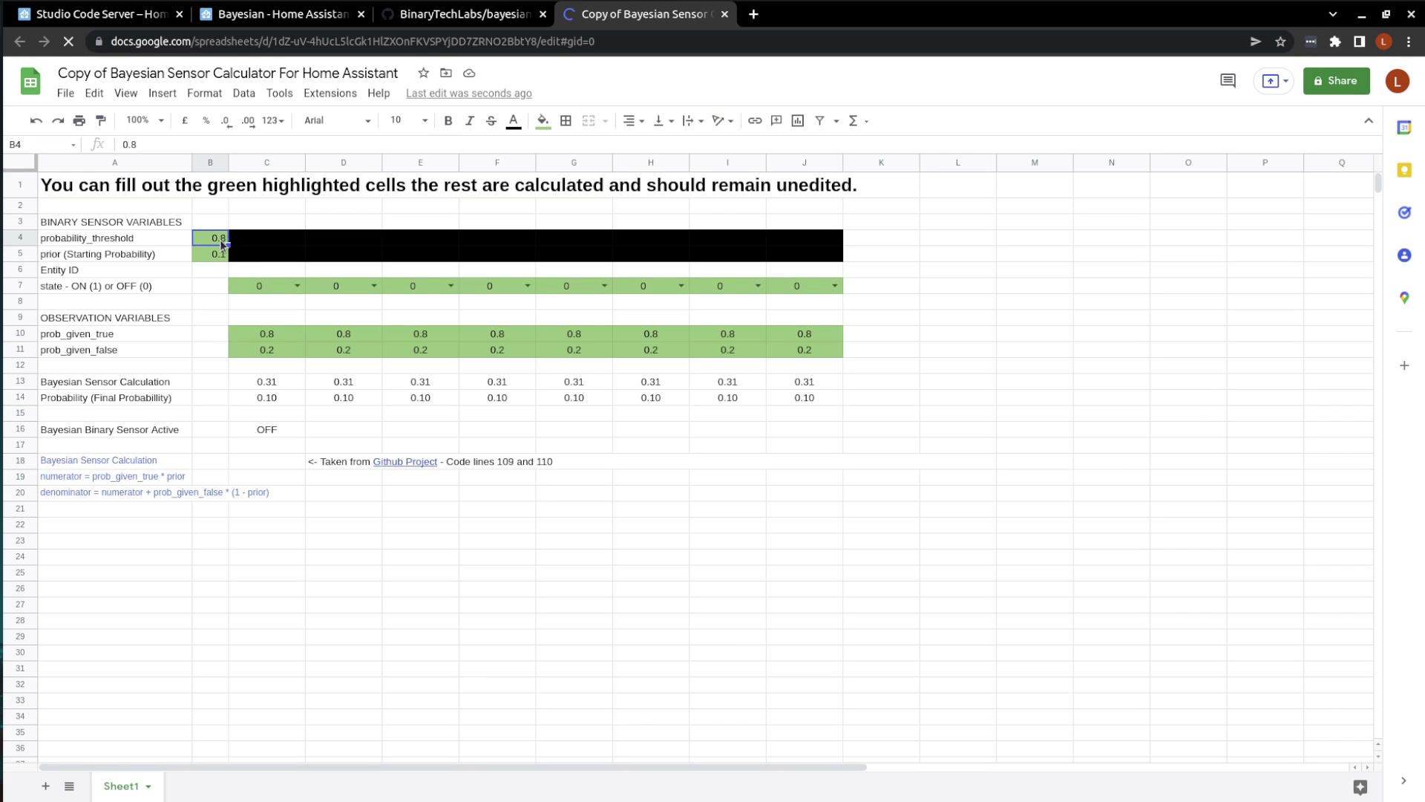
type("0.")
key("Return")
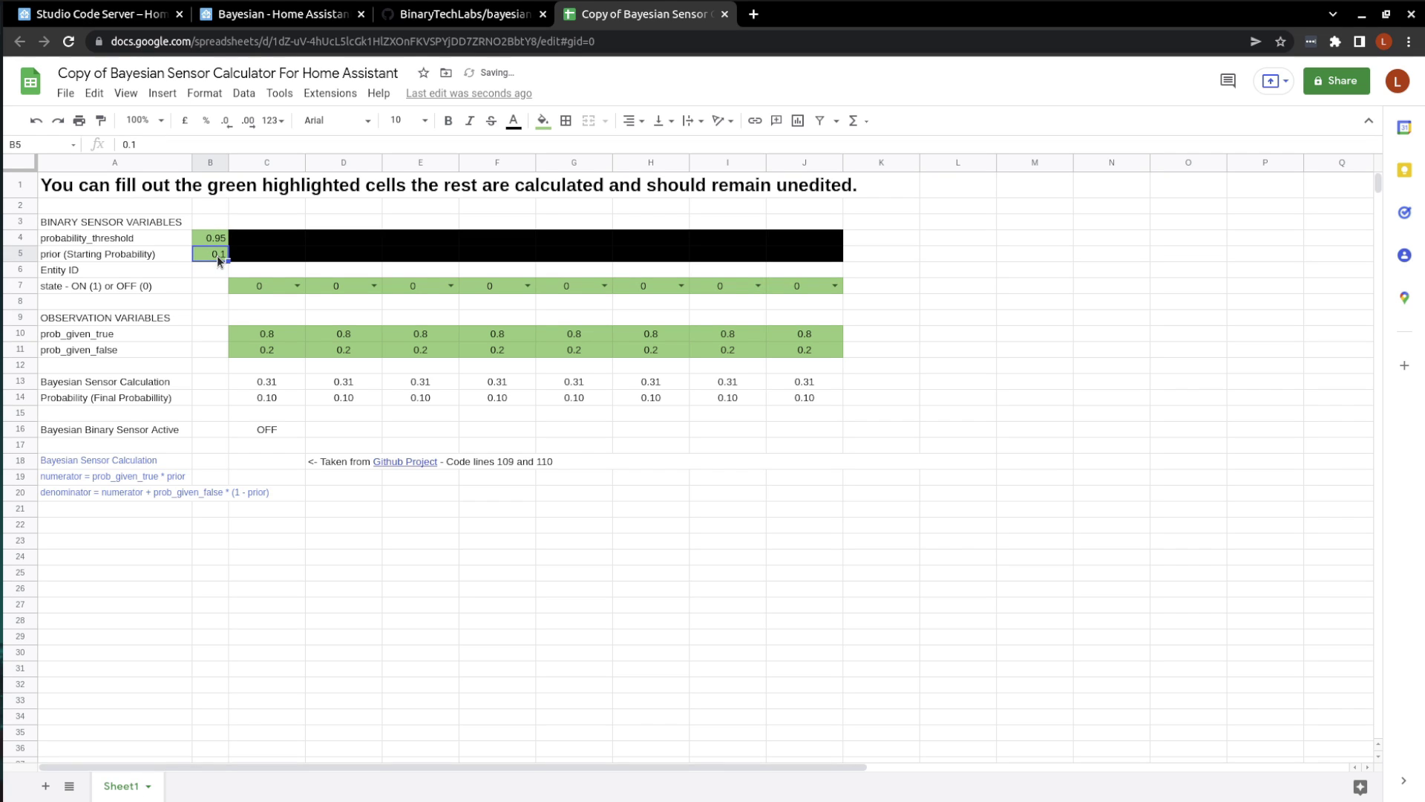
left_click(267, 271)
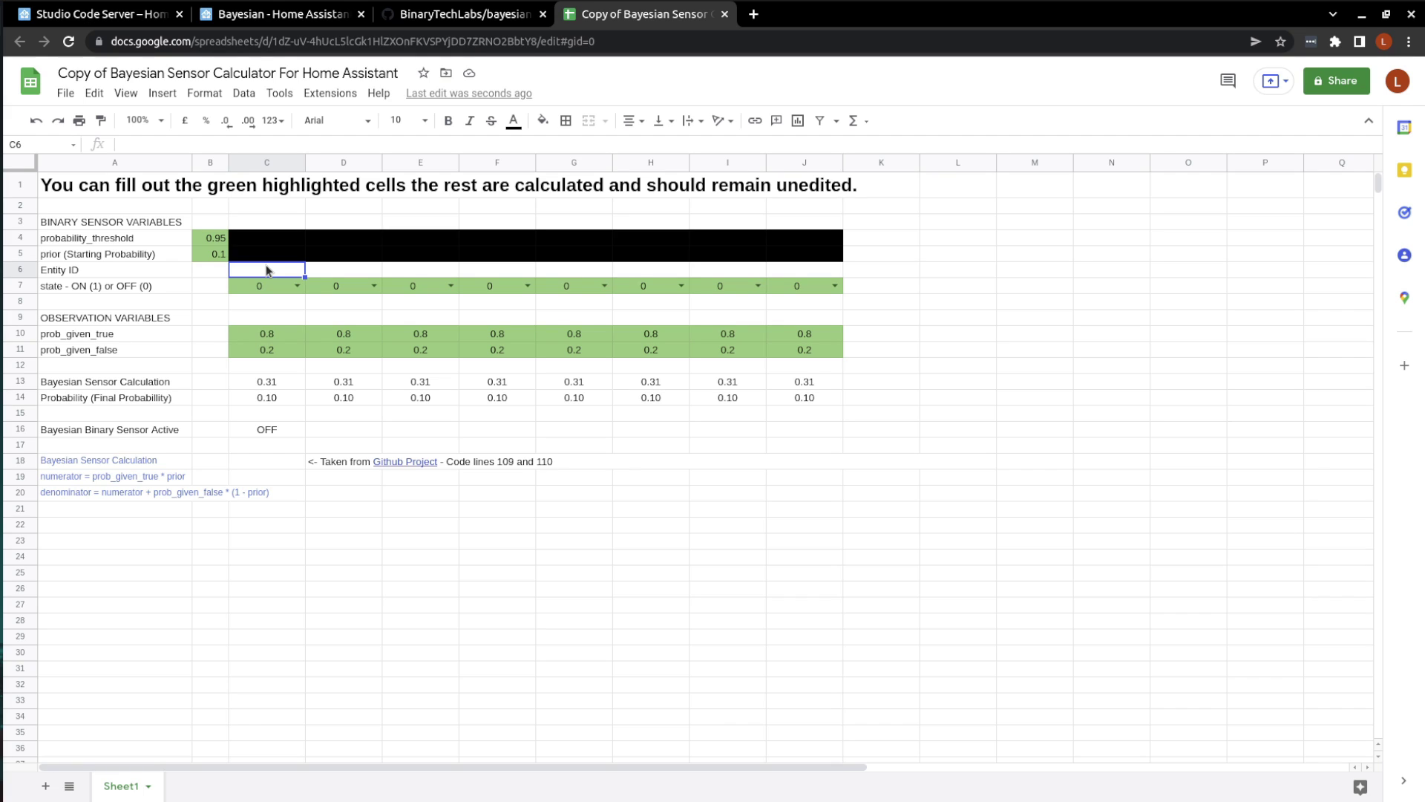
type("iBe")
type("acon")
left_click(357, 272)
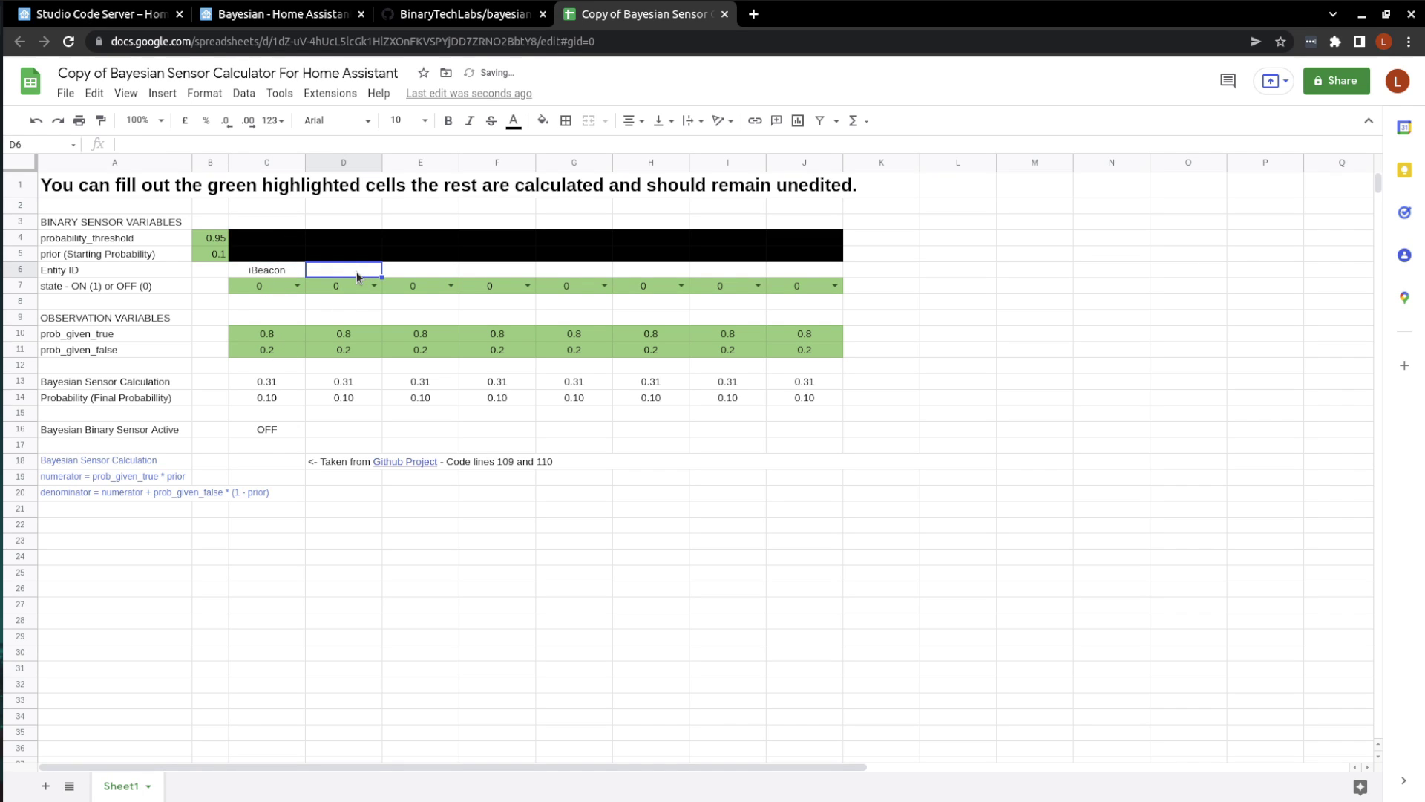
type("washer")
left_click(439, 687)
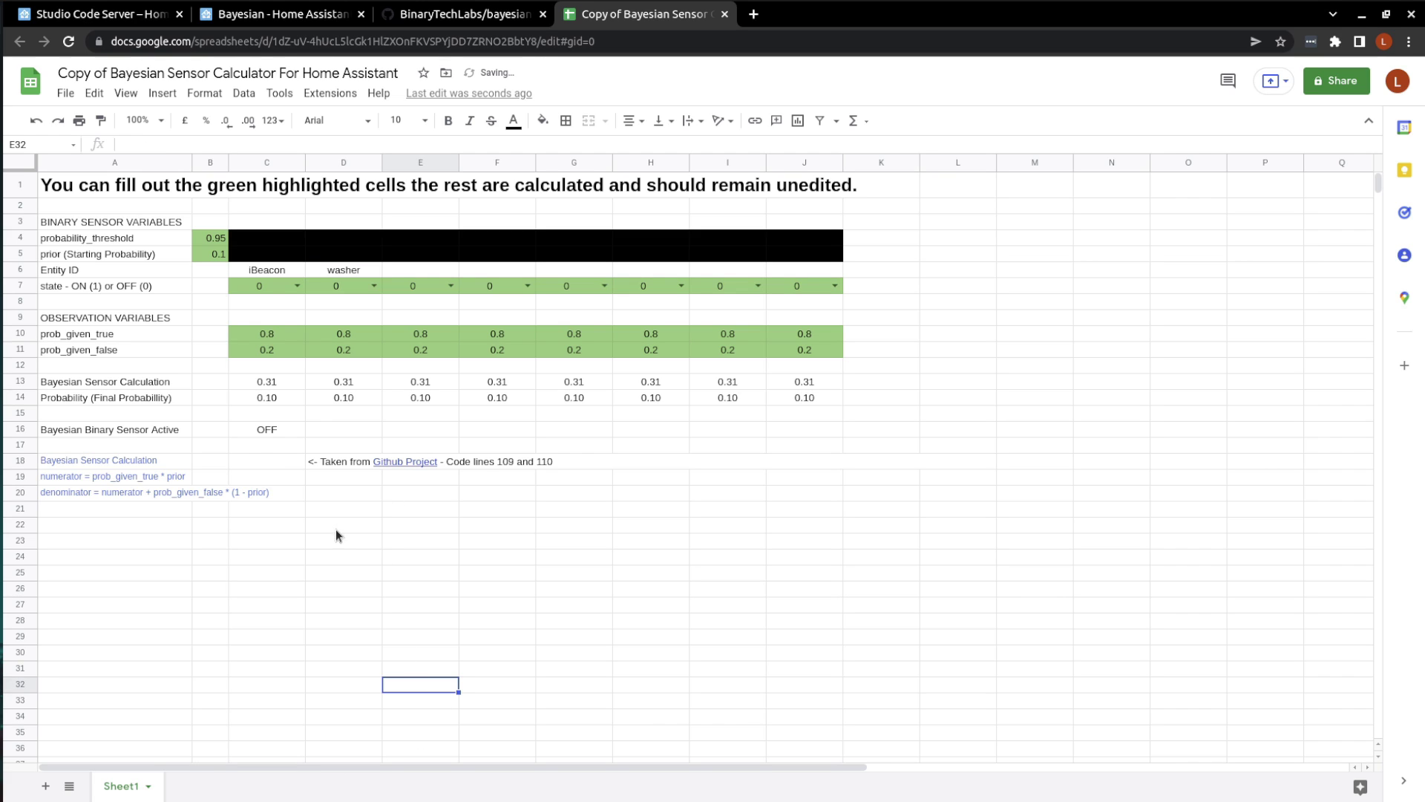
left_click(413, 269)
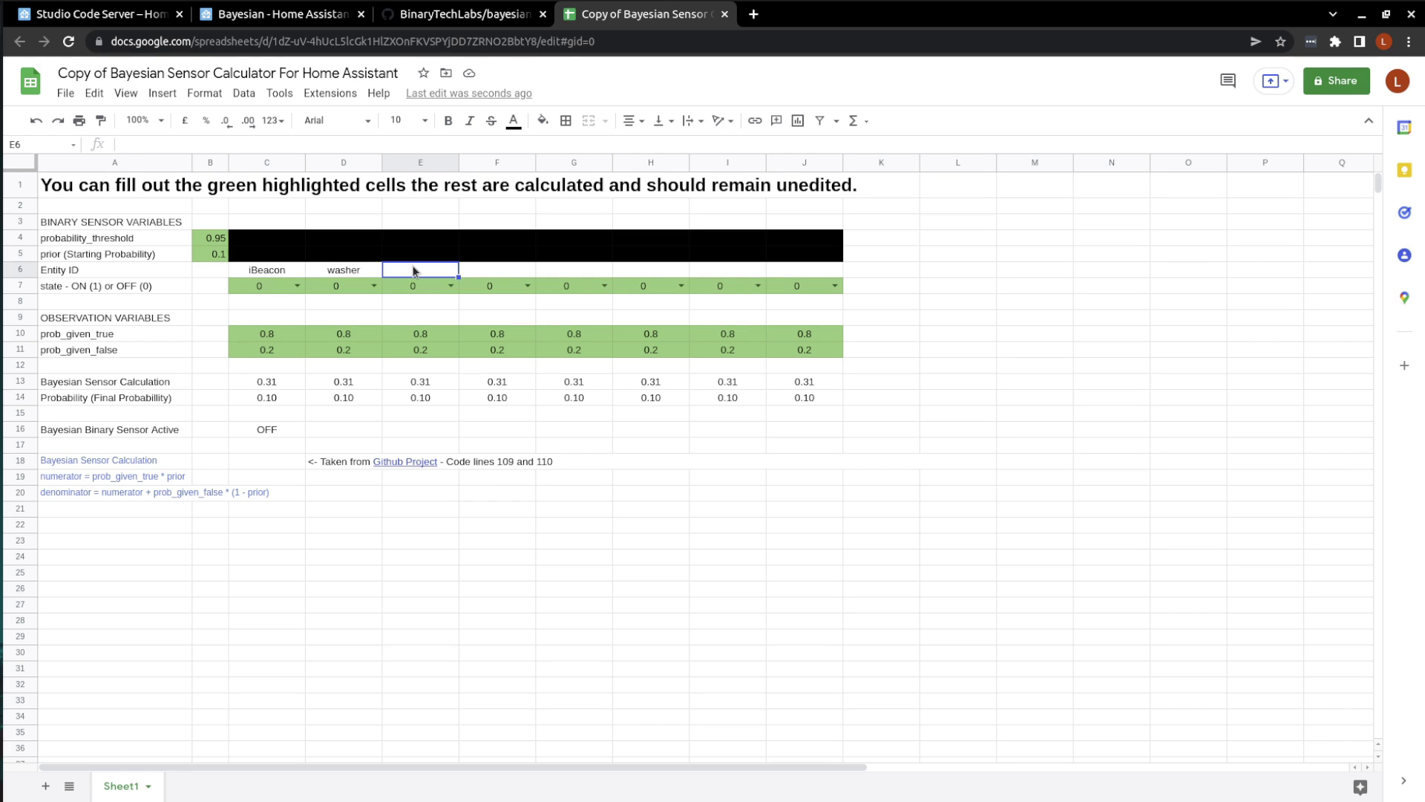
type("door_contact")
left_click(361, 555)
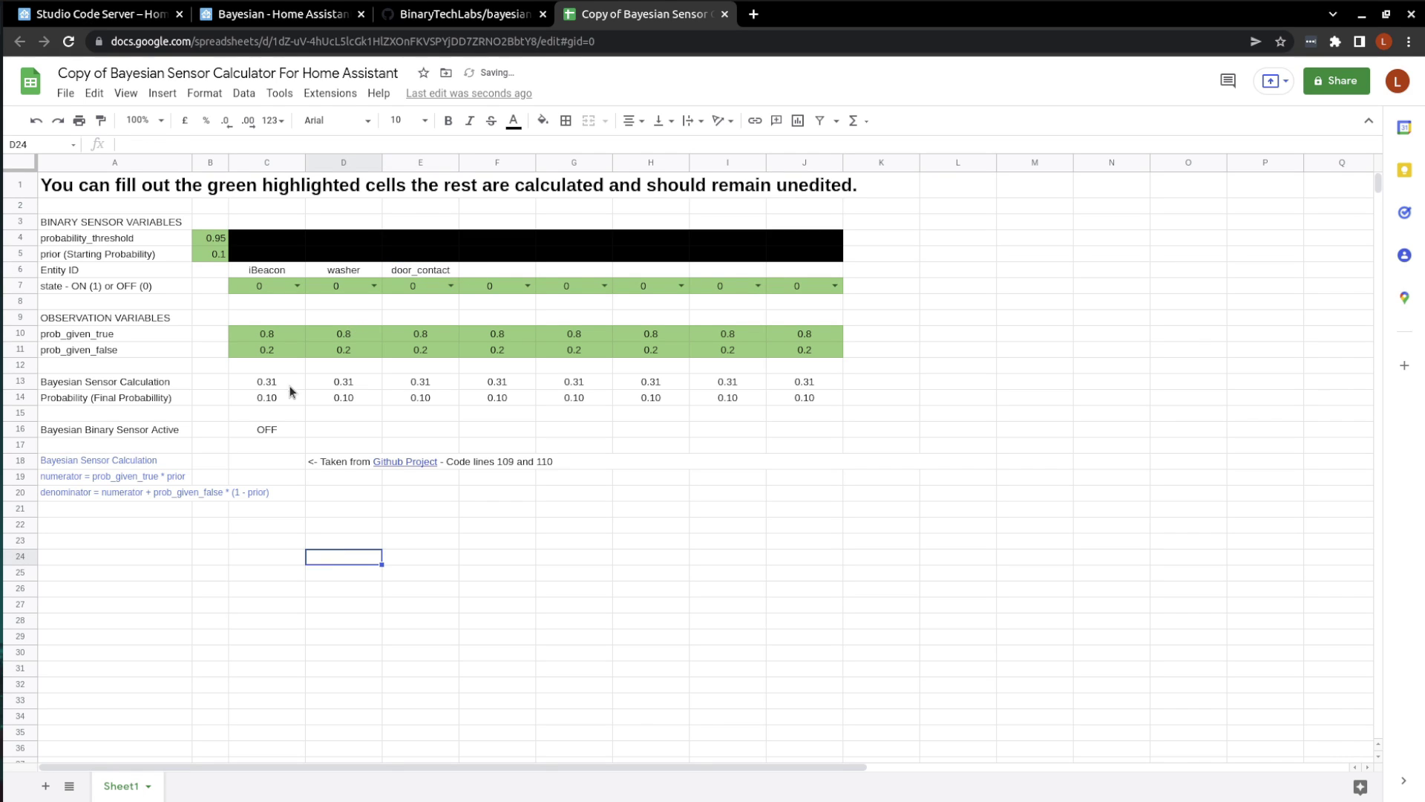
Set iBeacon prob_given_true to 0.6 and washer's probabilities to 0.5 true, 0.4 false
left_click(273, 338)
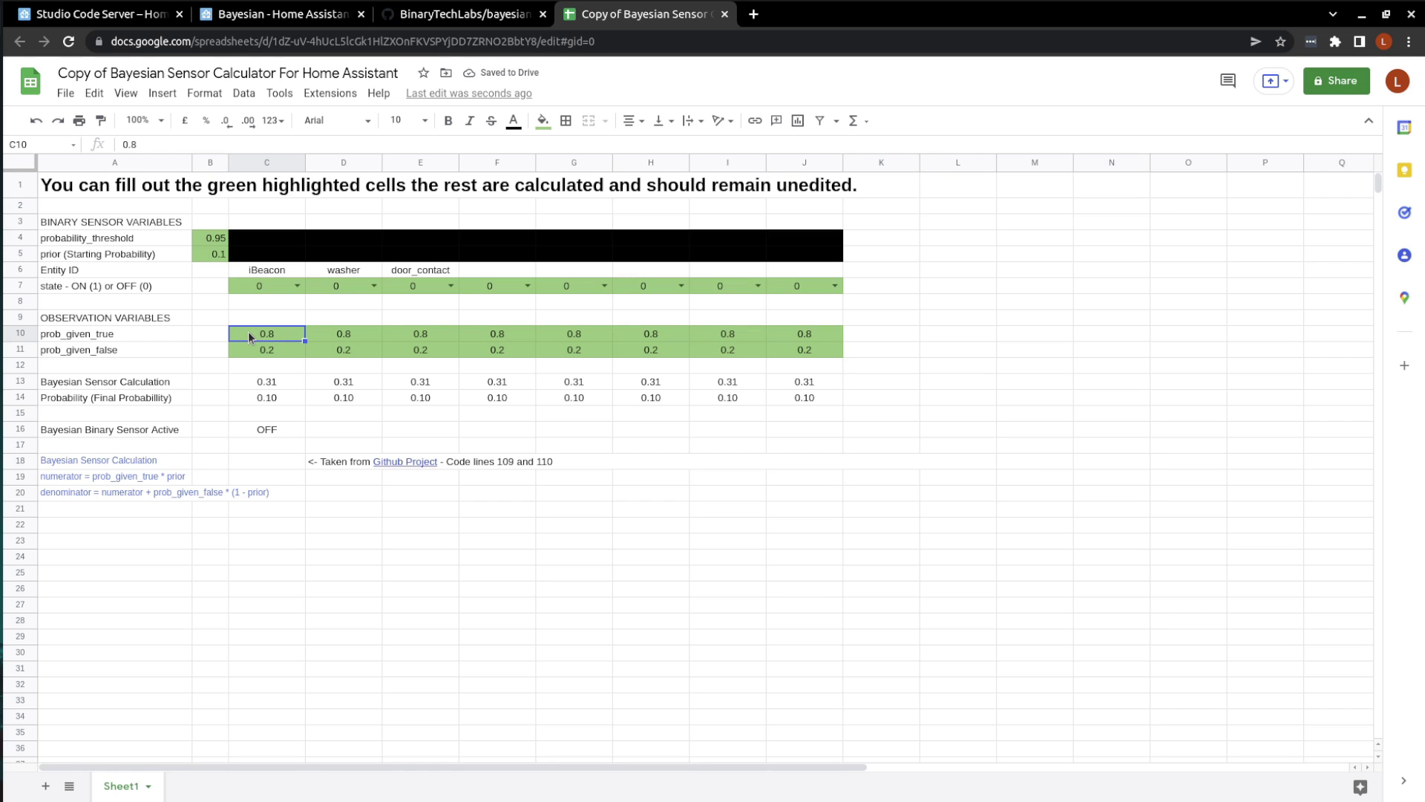
type("0.6")
left_click(348, 337)
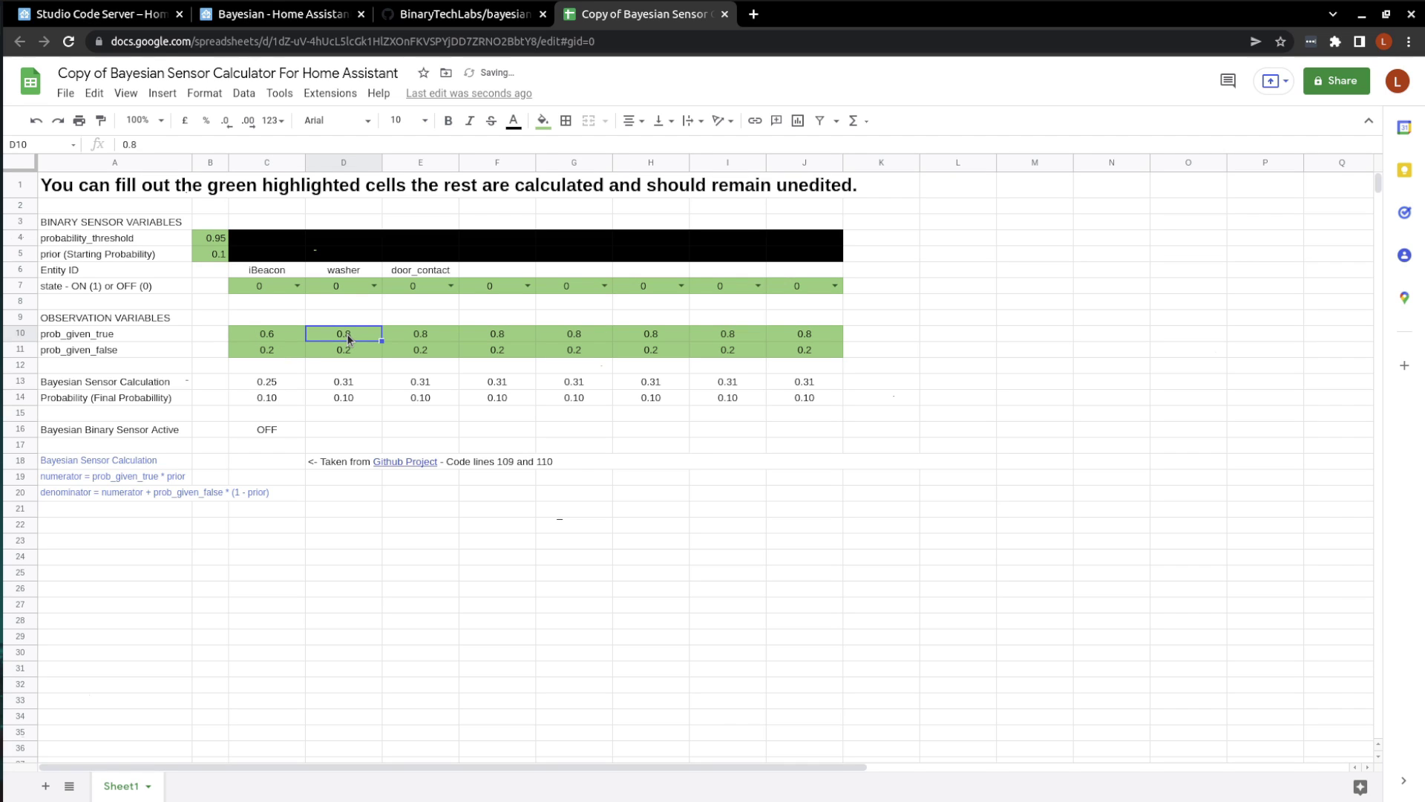
type("0.5")
left_click(343, 350)
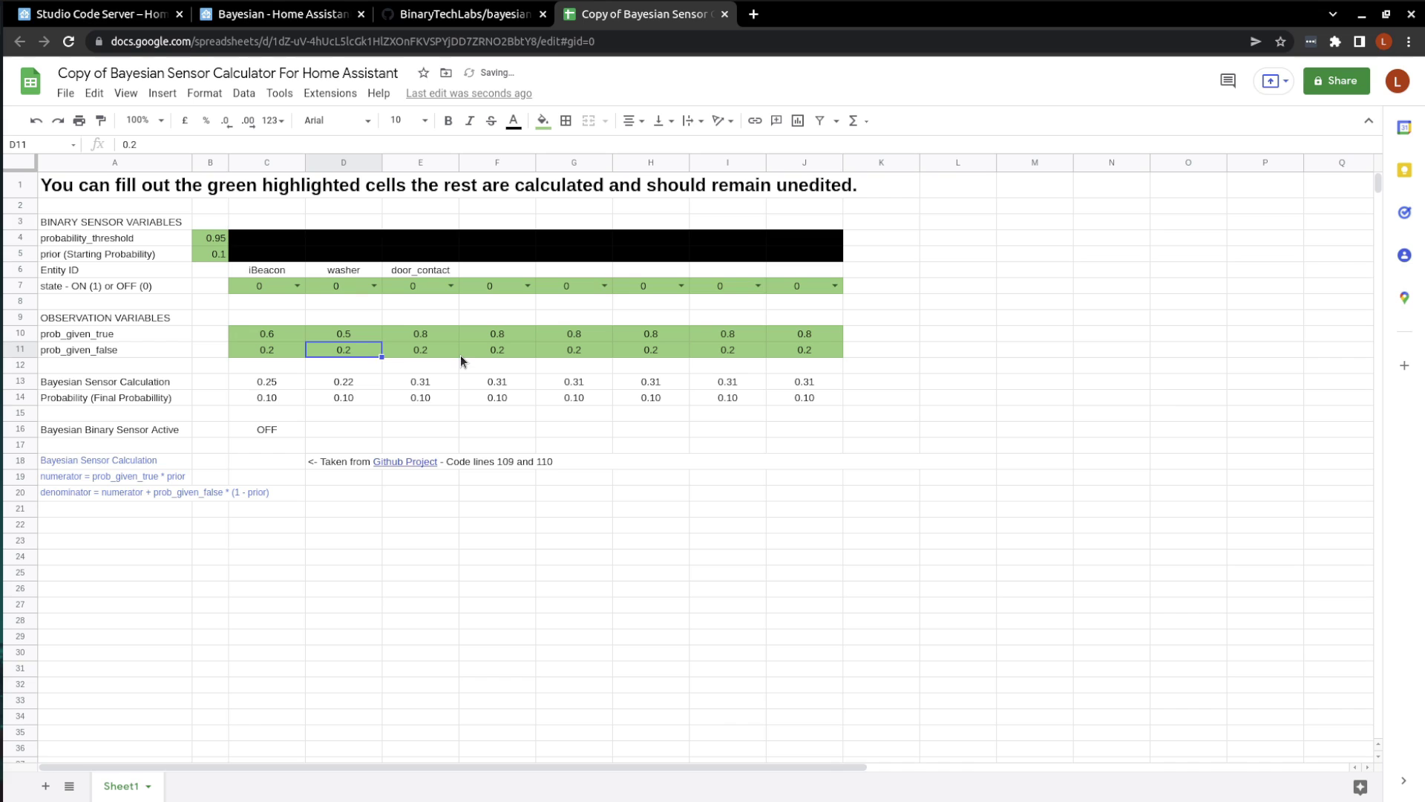
type("0.4")
left_click(390, 574)
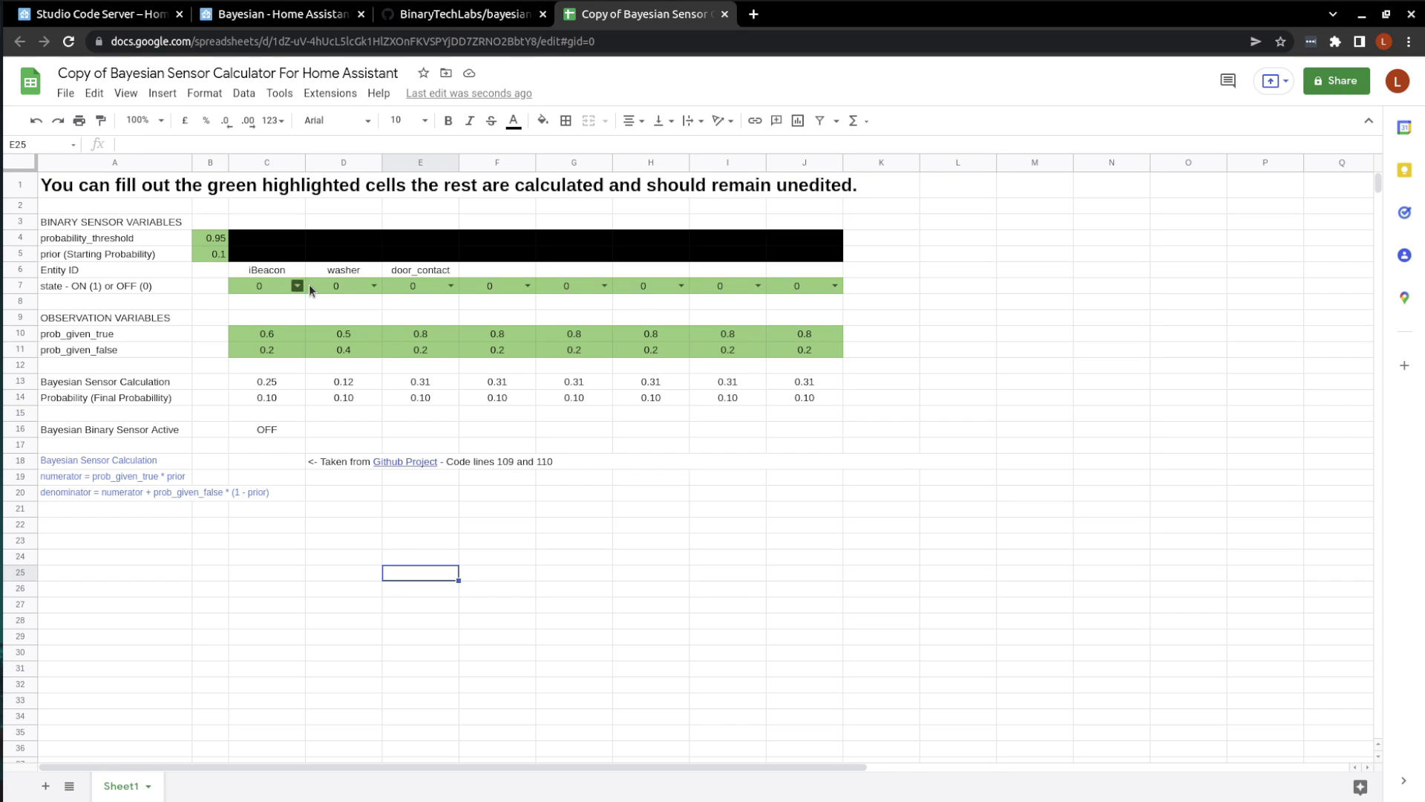
Choose 1 in the C7 iBeacon and D7 washer state dropdowns, yielding final probability 0.29
left_click(290, 287)
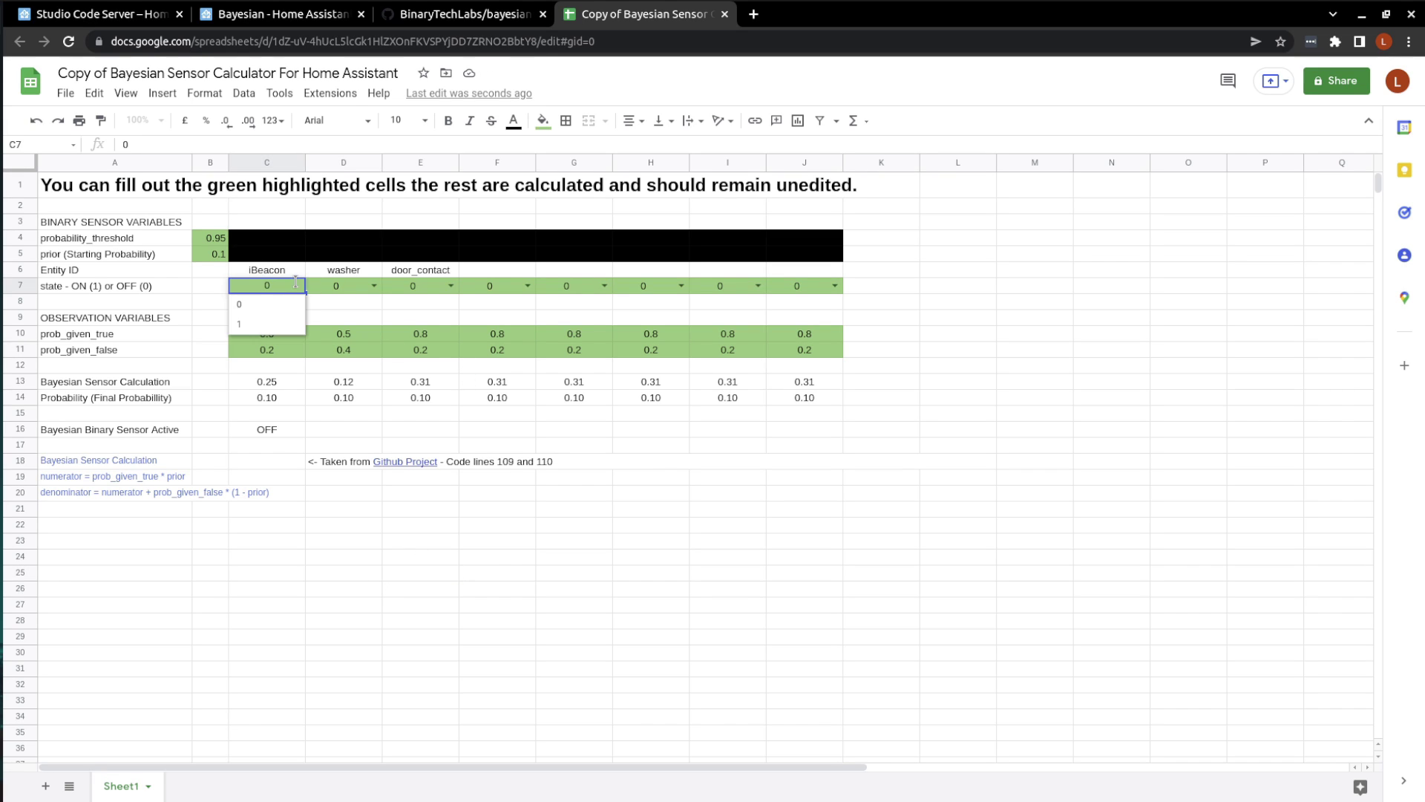
left_click(259, 325)
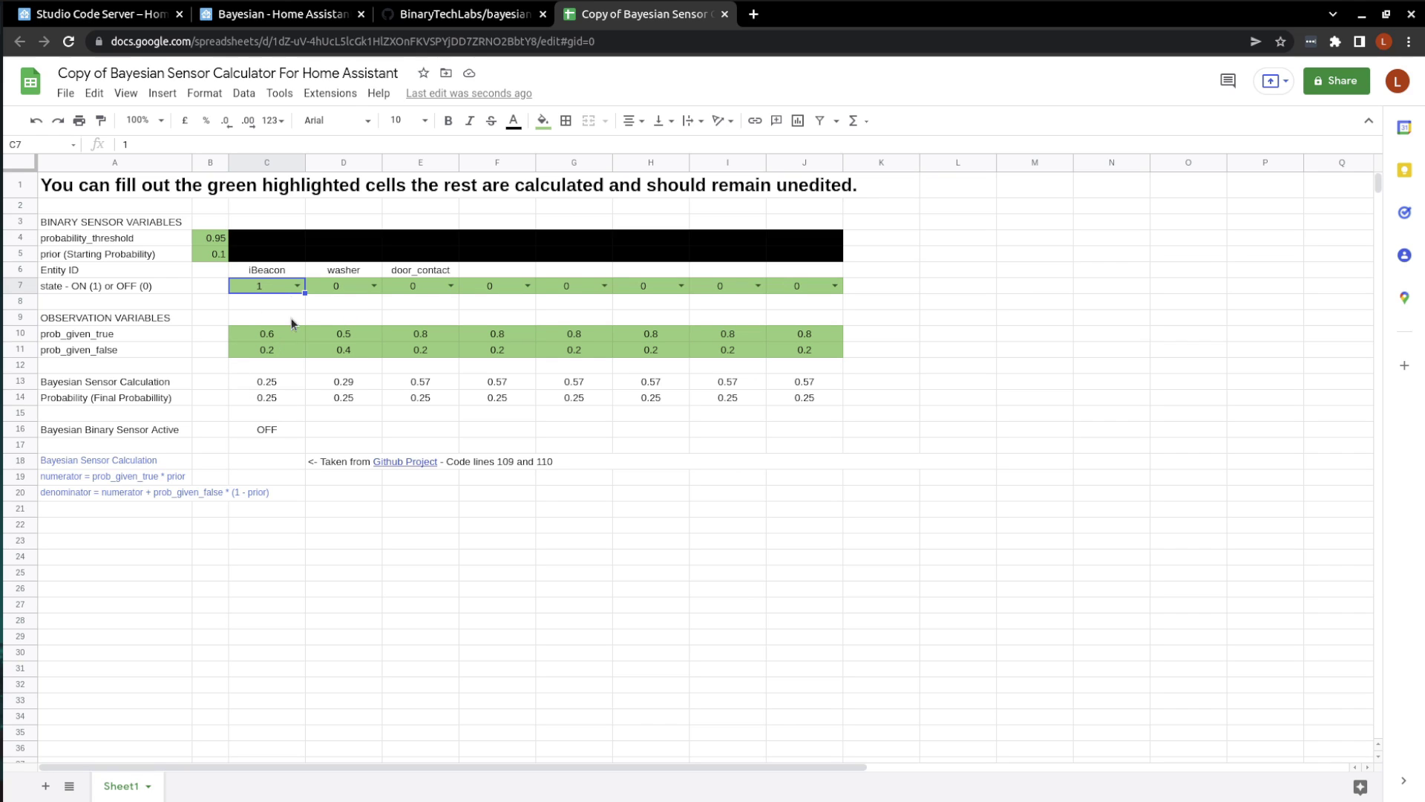
left_click(372, 285)
left_click(338, 321)
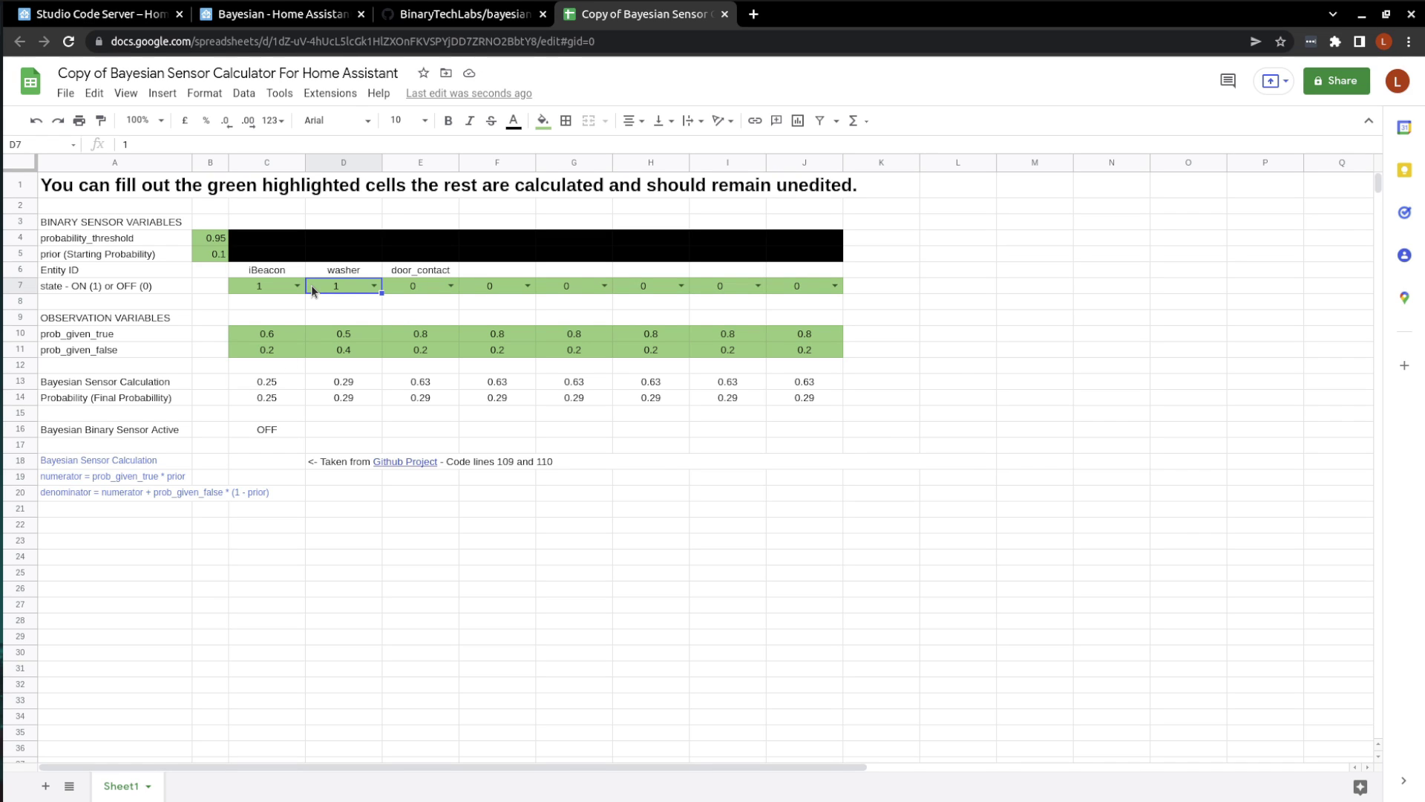
Change the threshold to 0.85 and iBeacon's probabilities to 0.8 true, 0.1 false
left_click(216, 237)
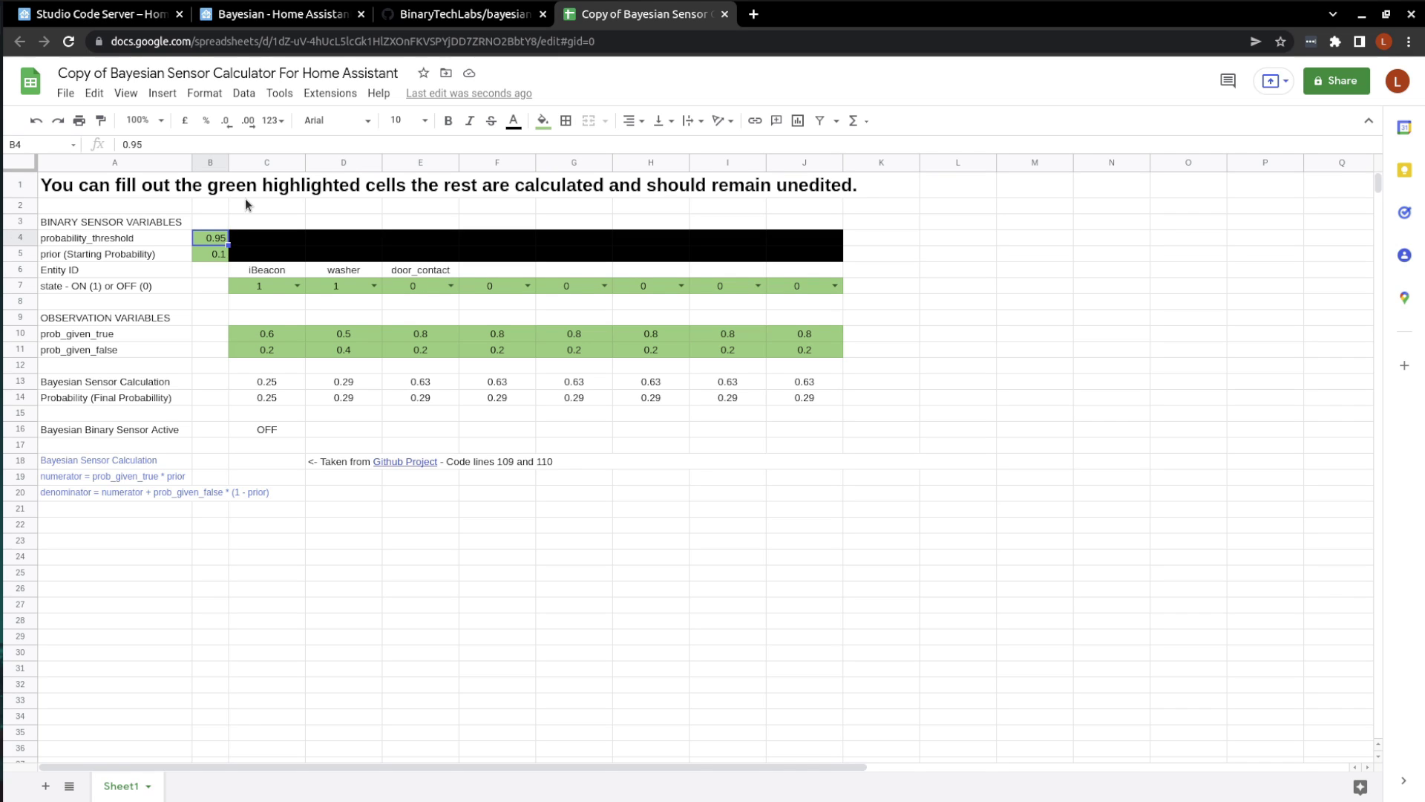
type("0.85")
left_click(311, 615)
left_click(279, 331)
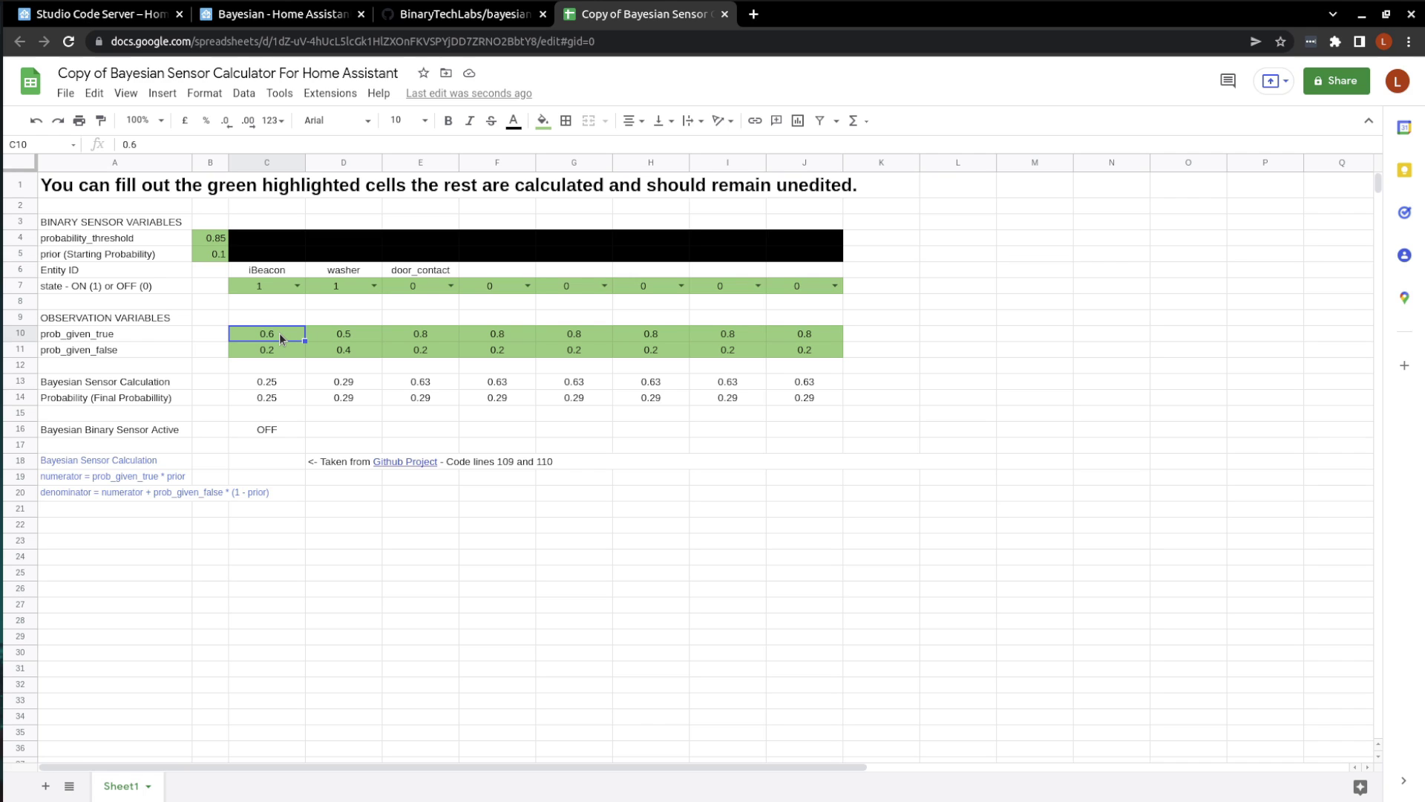
type("0.8")
left_click(274, 349)
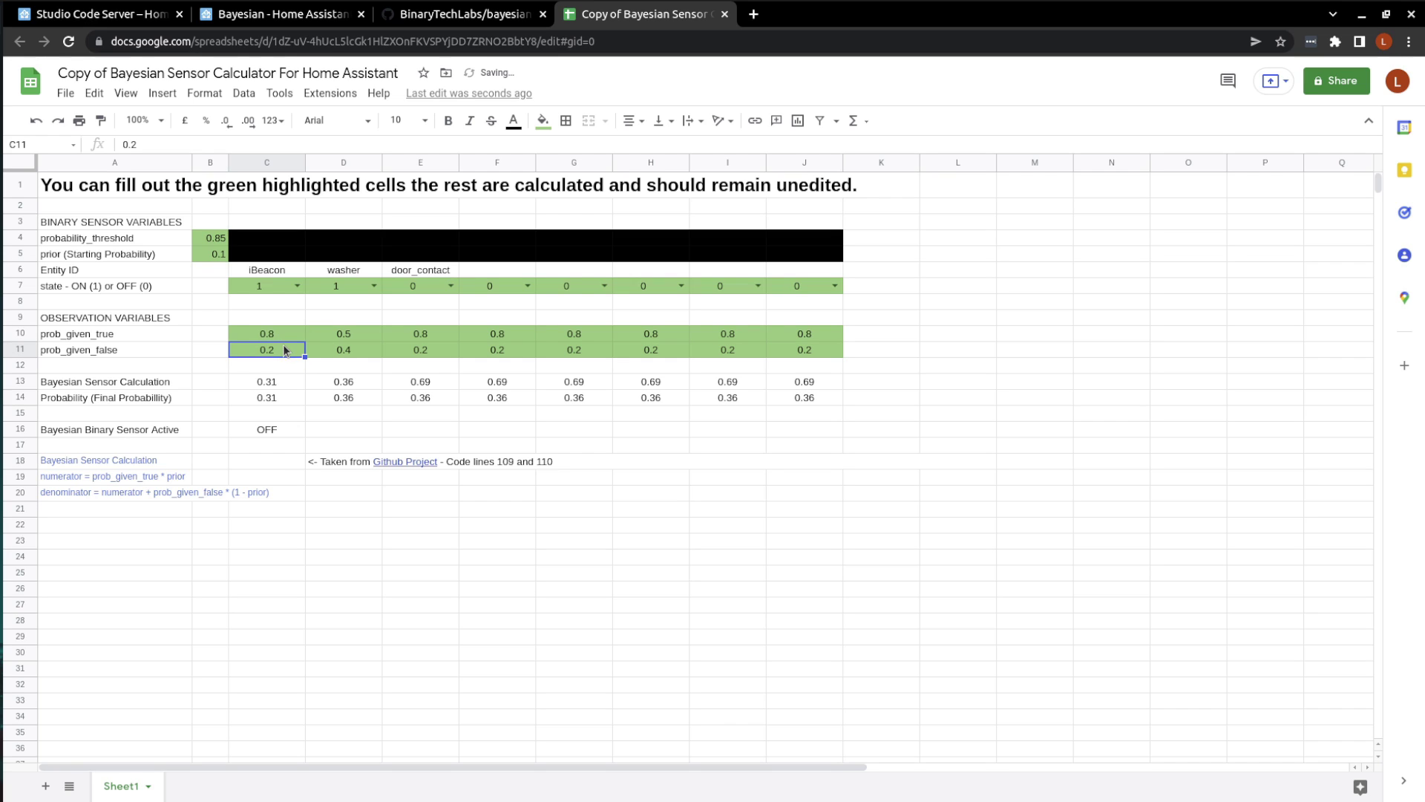
type("0.1")
left_click(327, 573)
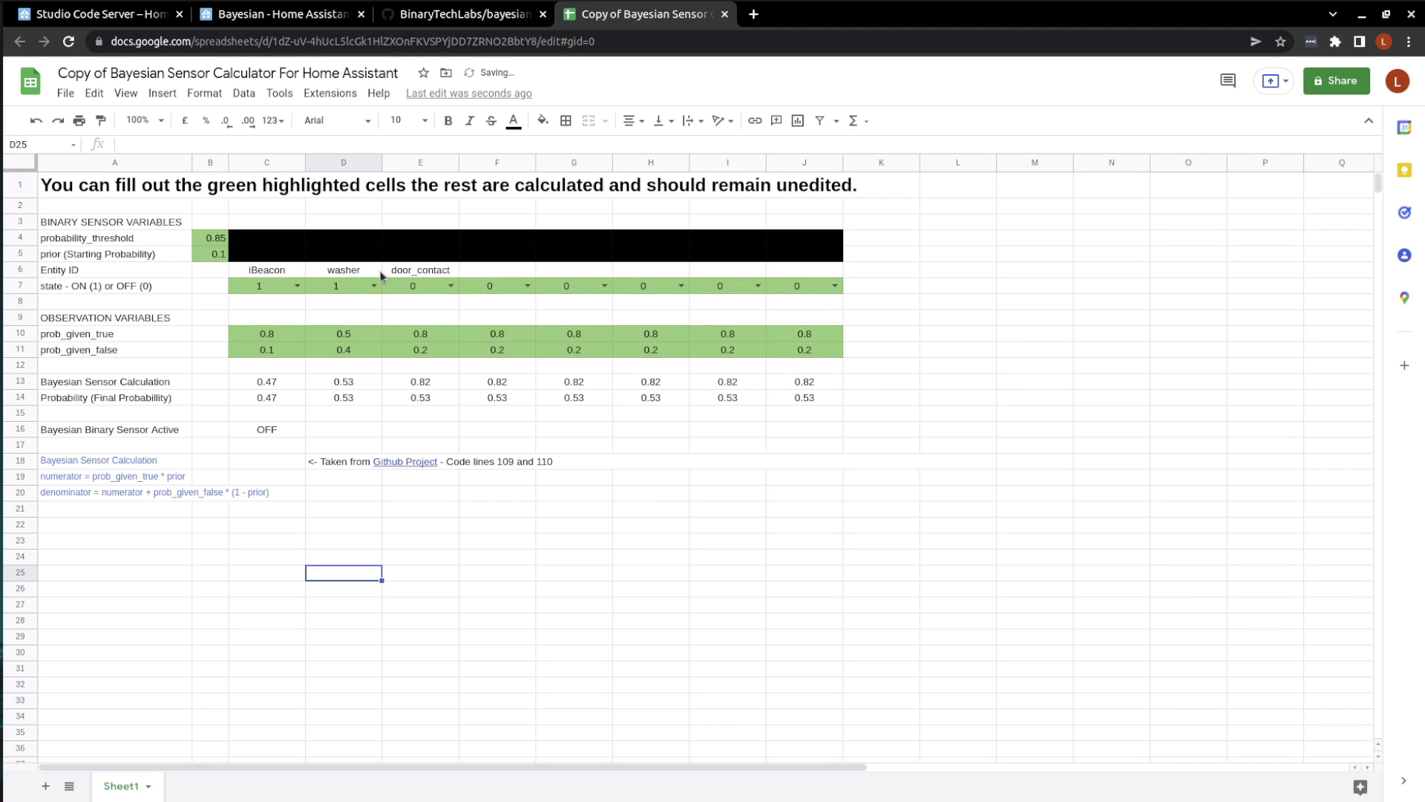
Set washer's probabilities to 0.8 true, 0.1 false, turning the sensor ON at 0.88
left_click(353, 336)
type("0.8")
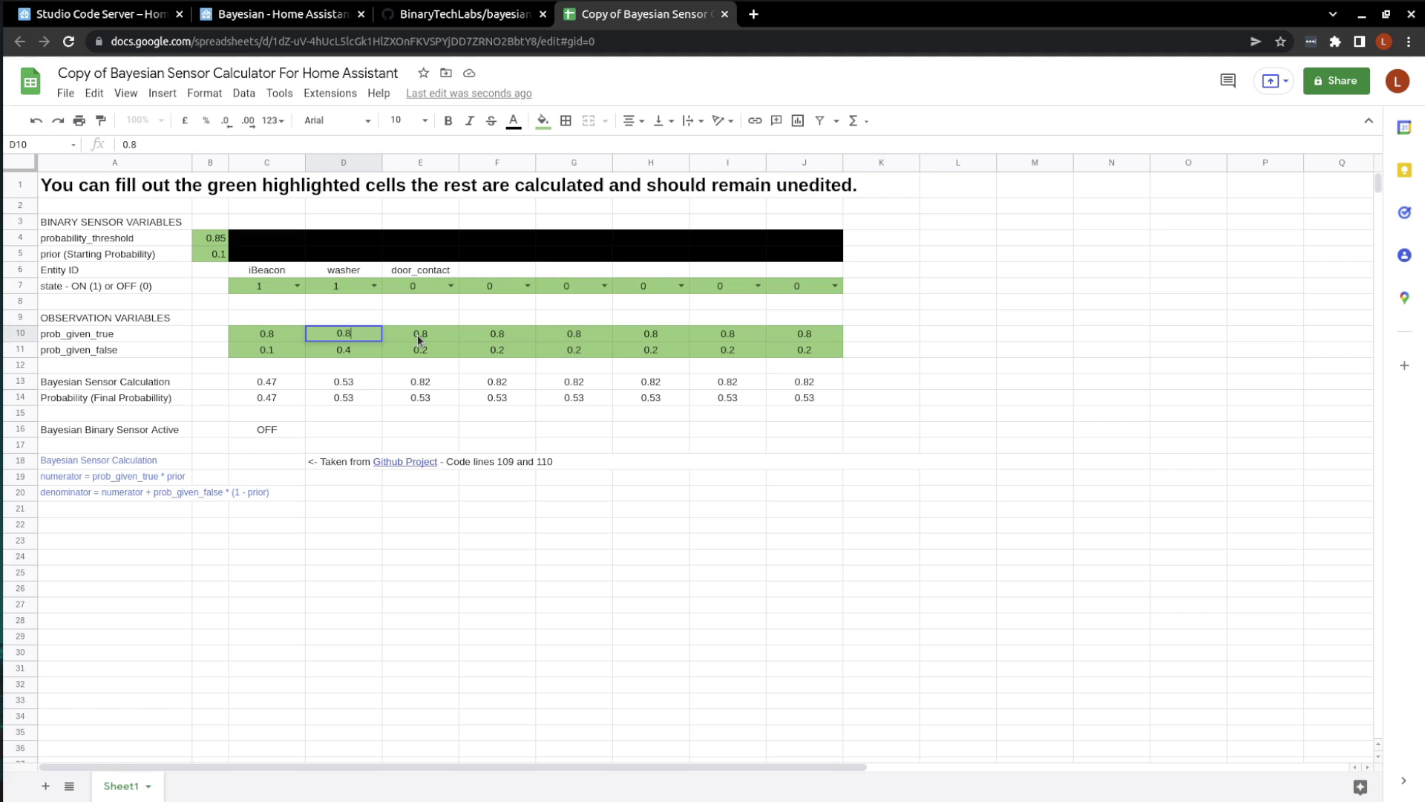
key("Return")
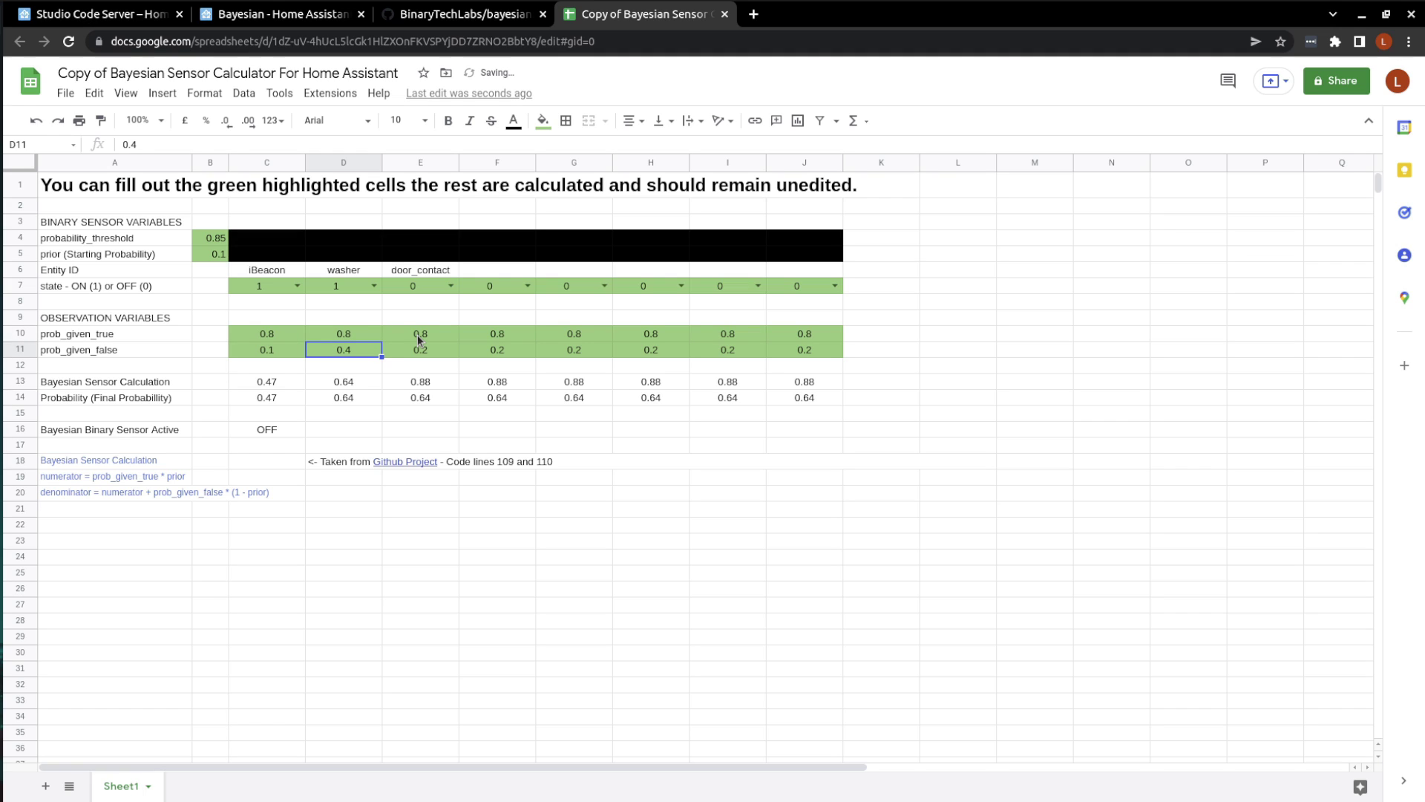
type("0.1")
key("Return")
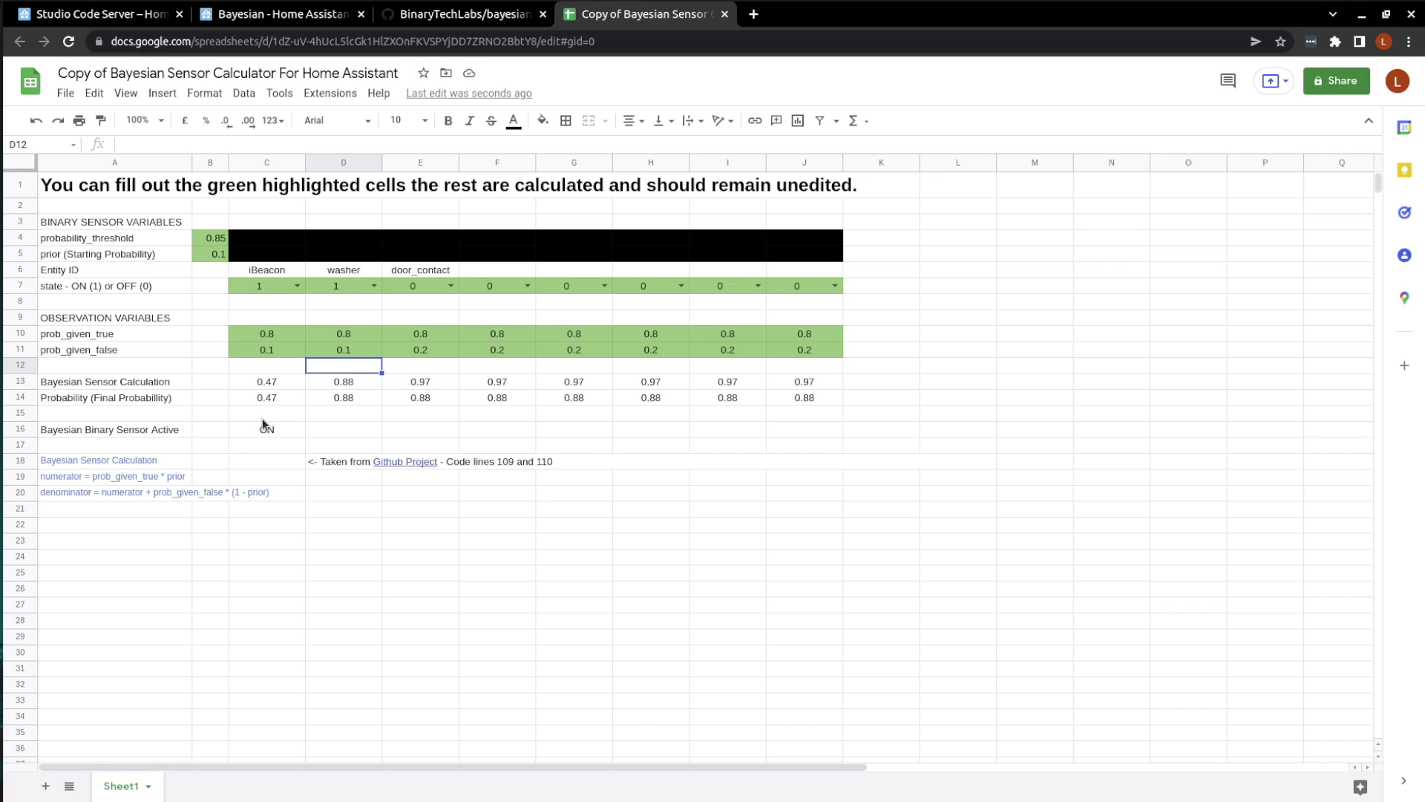
Switch the C7 iBeacon state to 0, leaving the sensor OFF, and go back to bayesian.yaml
left_click(296, 288)
left_click(254, 302)
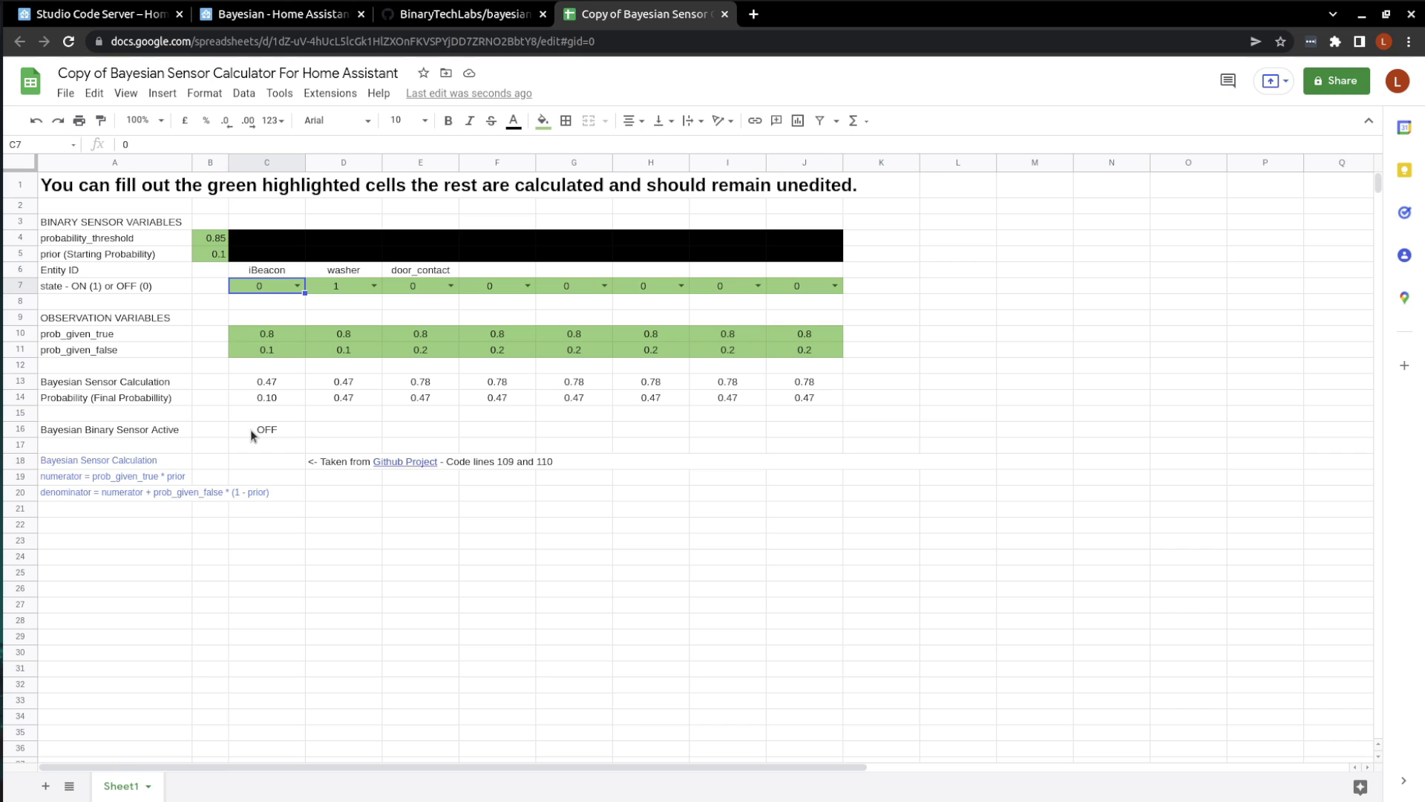
left_click(96, 14)
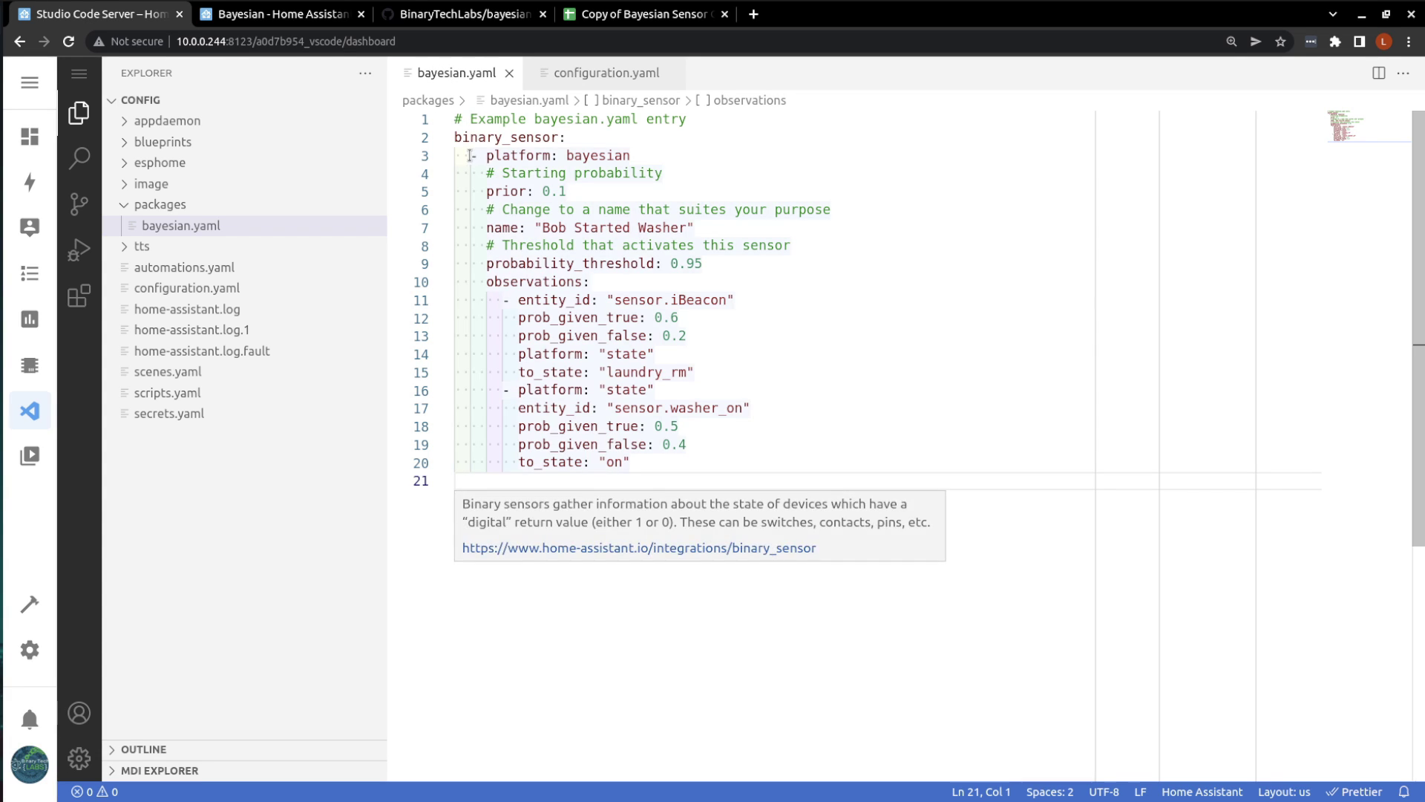
Paste a copy of the washer sensor entry below the first and rename it for another person
left_click_drag(456, 154, 734, 461)
key("ctrl+c")
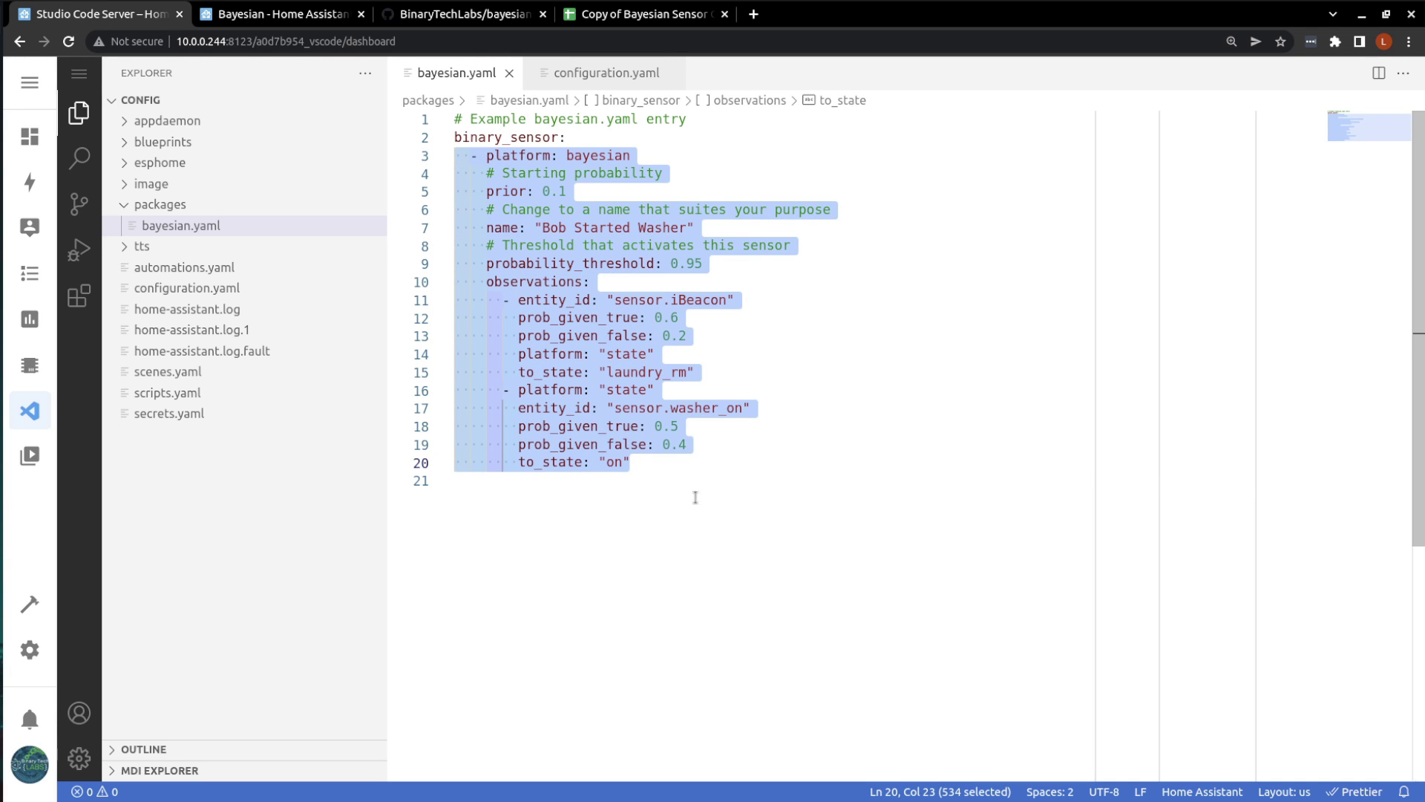
left_click(680, 493)
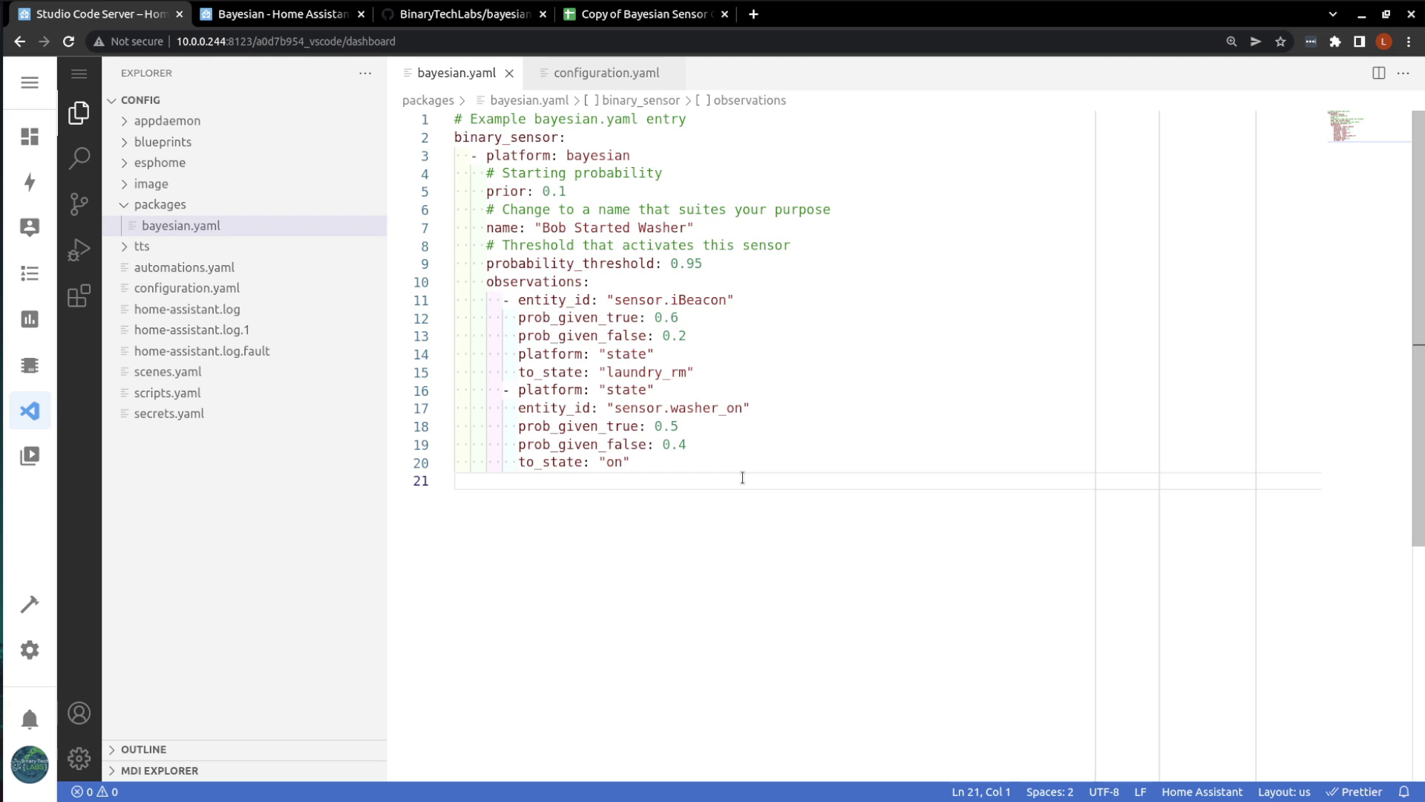
key("ctrl+v")
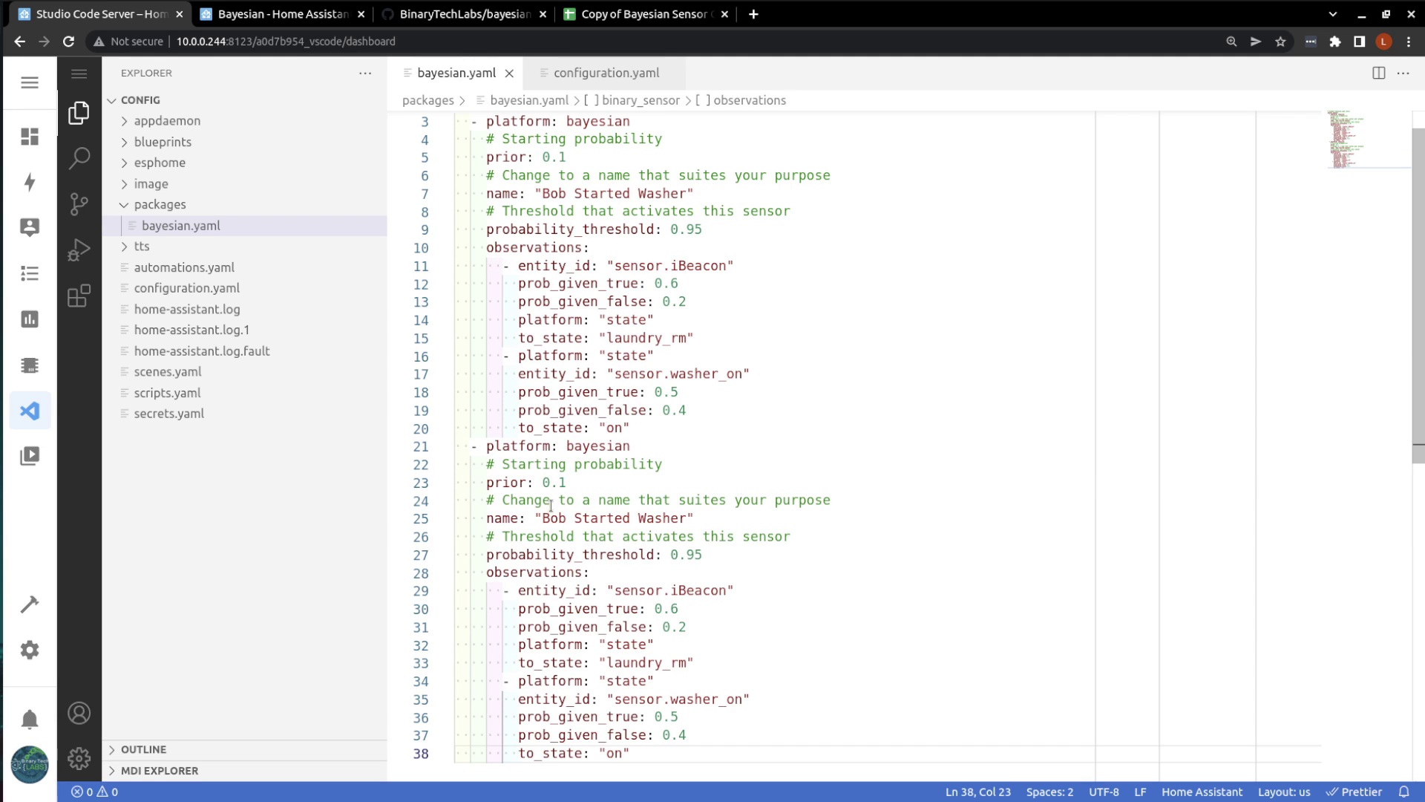
double_click(553, 517)
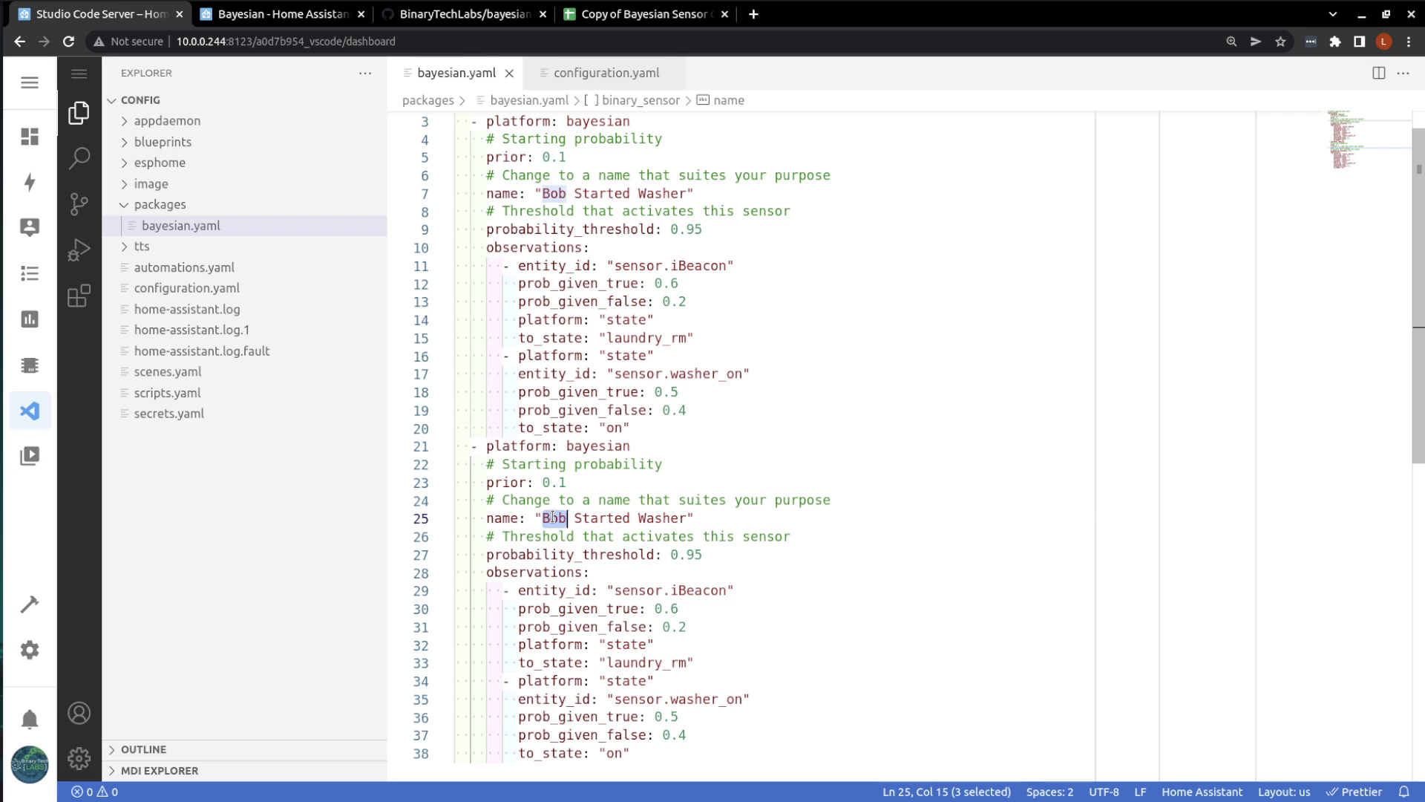
type("wendy")
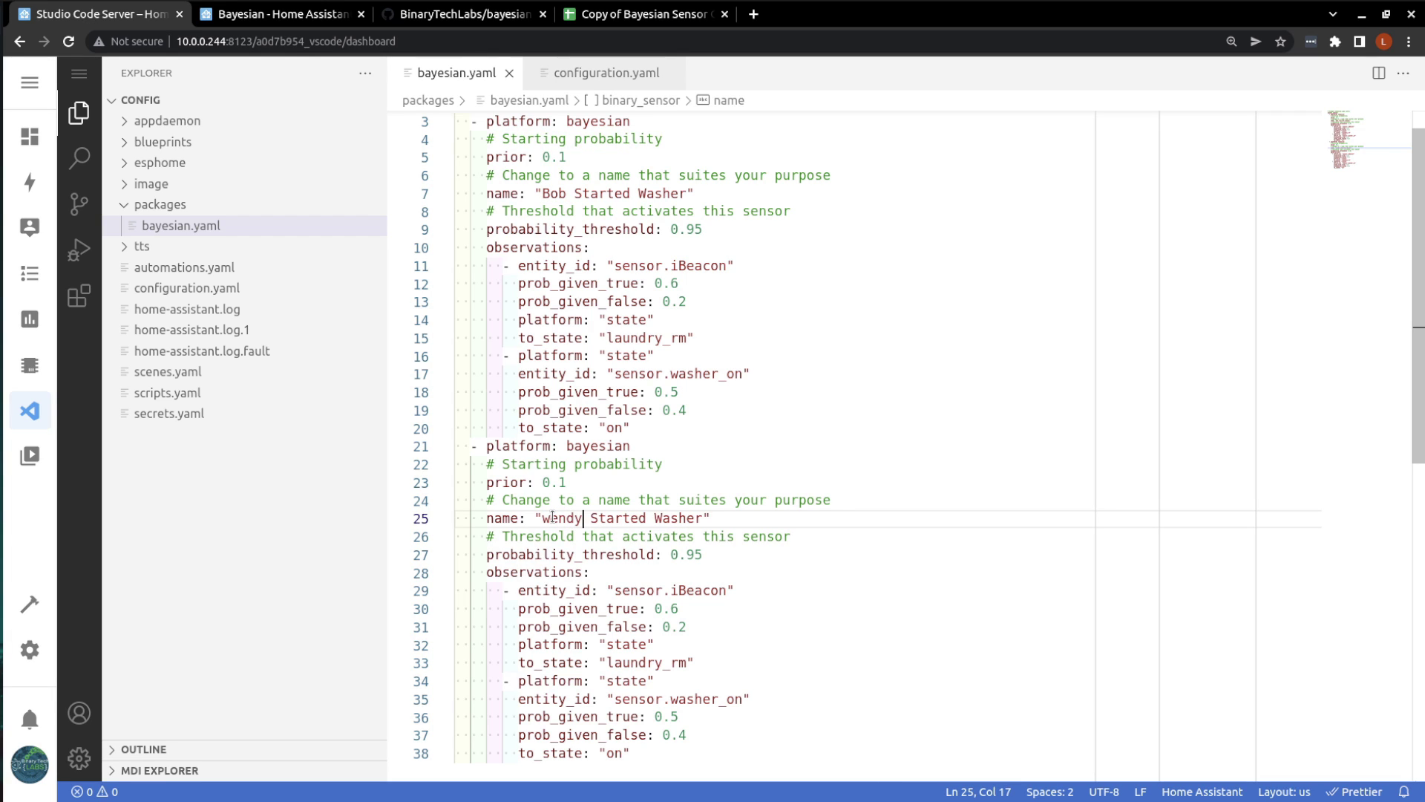
Review the copy's iBeacon entity ID and washer observation lines
left_click(813, 677)
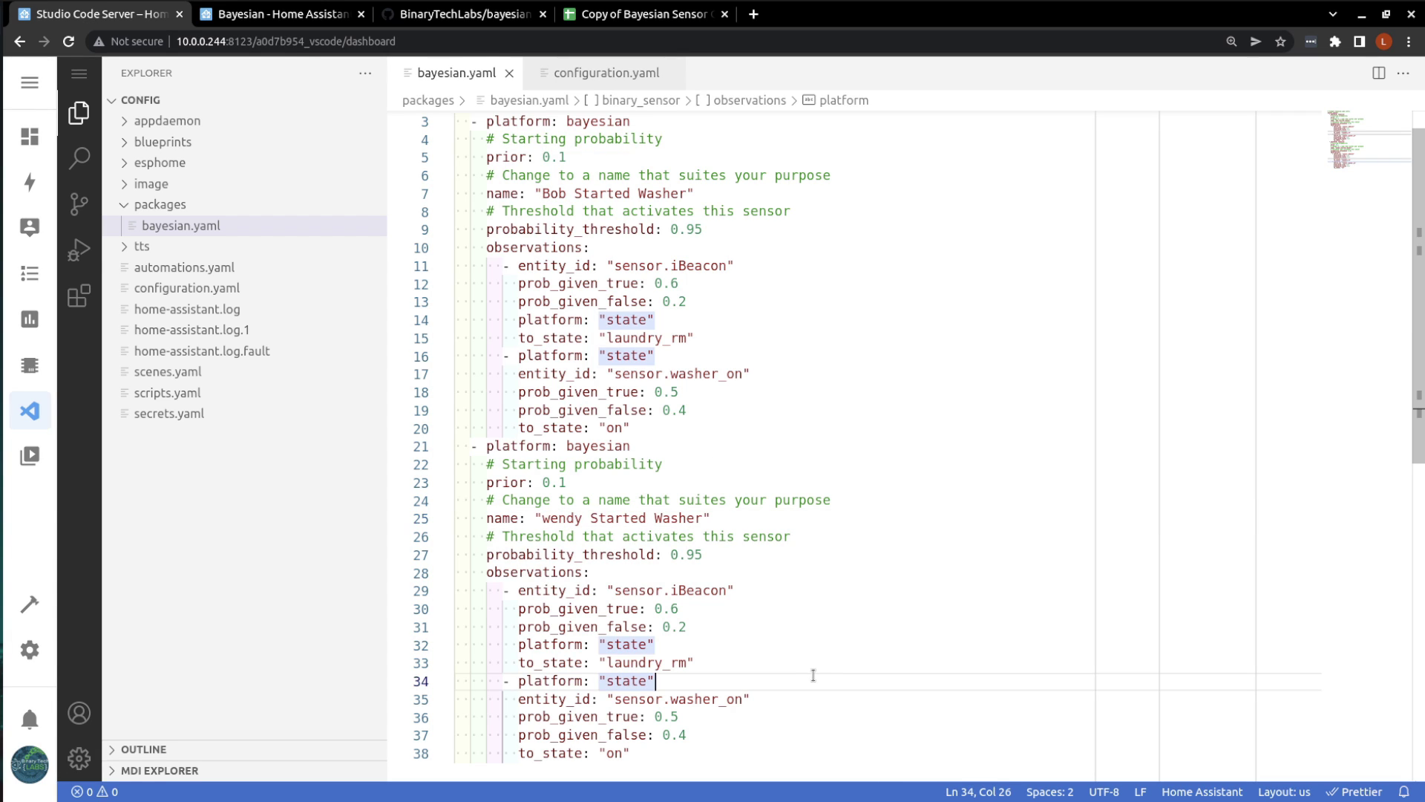
scroll(820, 610, "down", 3)
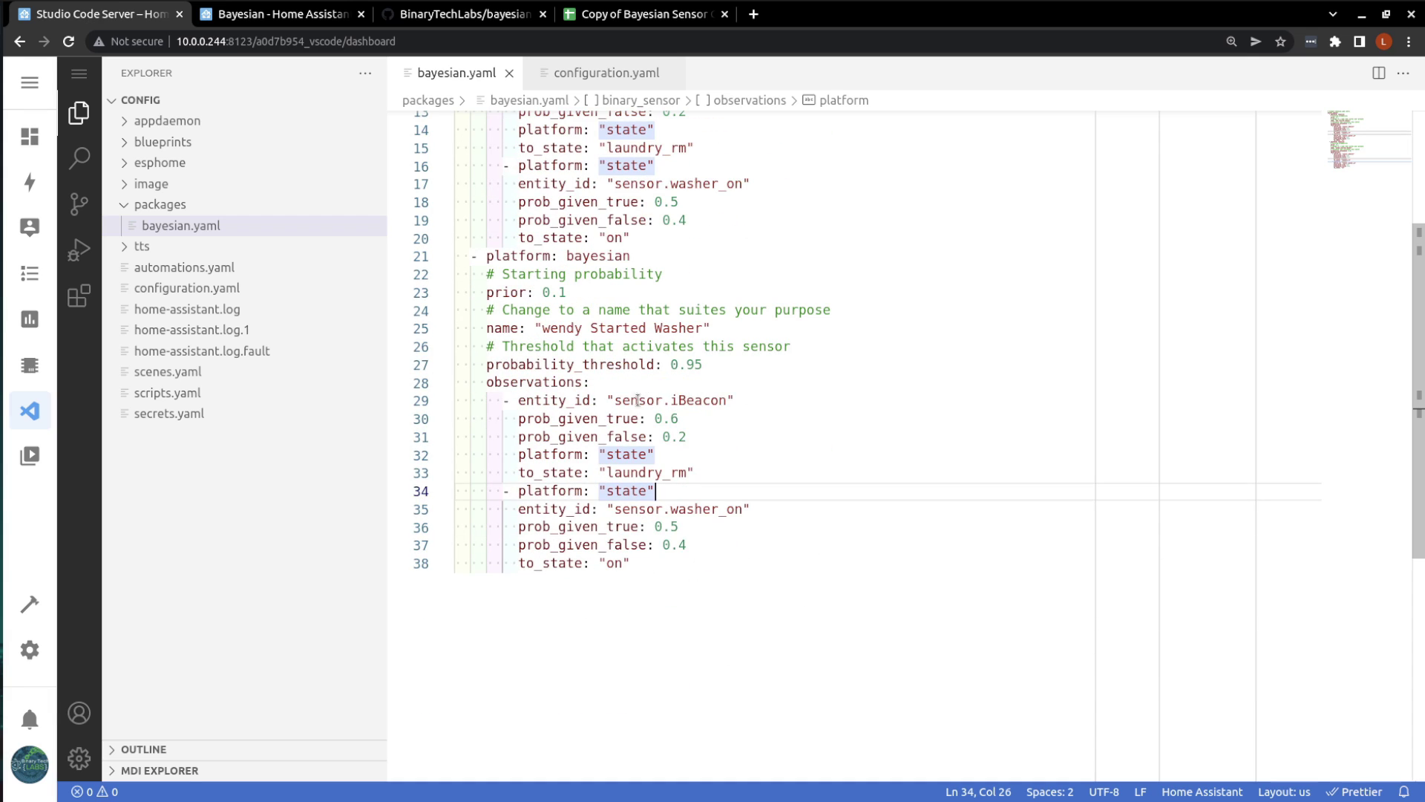
double_click(673, 401)
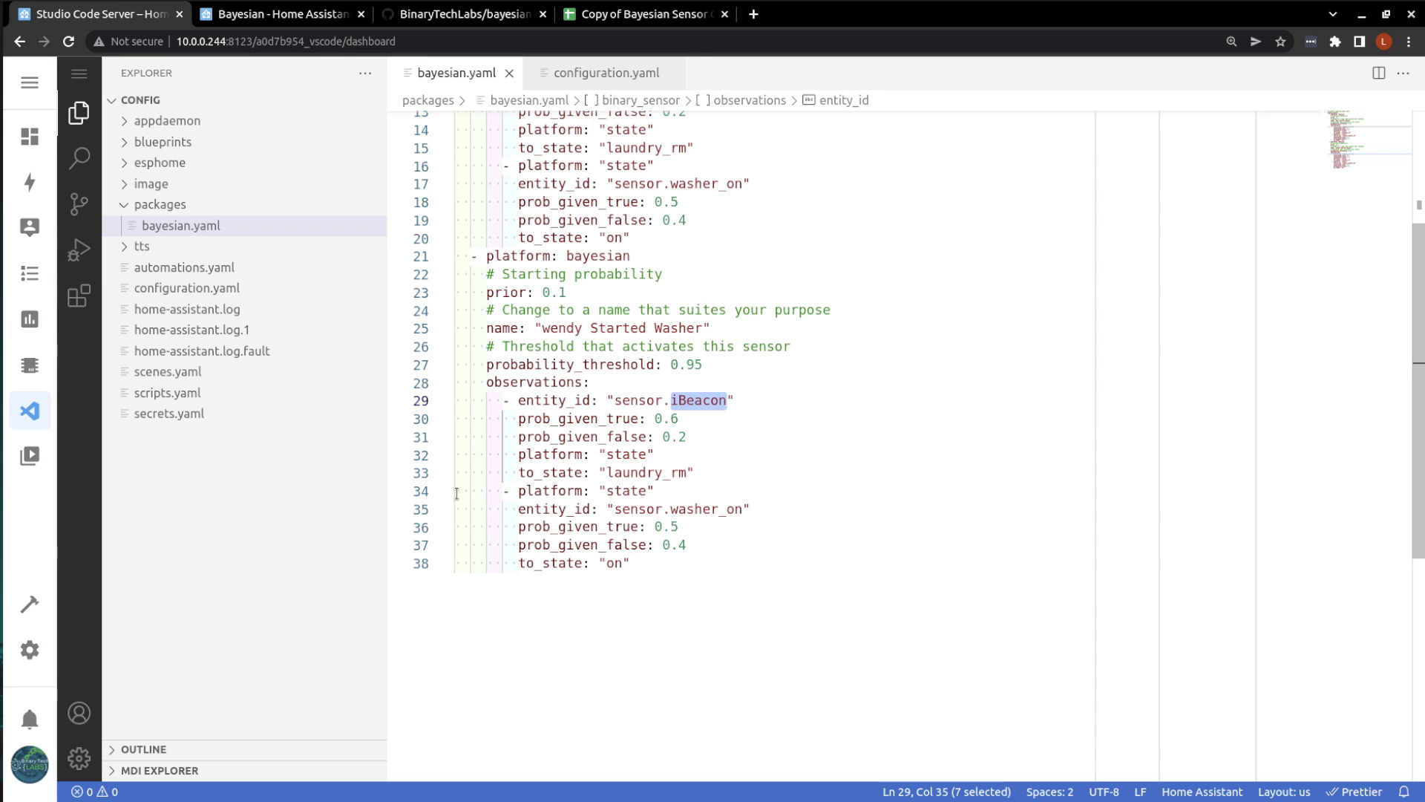
left_click_drag(458, 491, 763, 578)
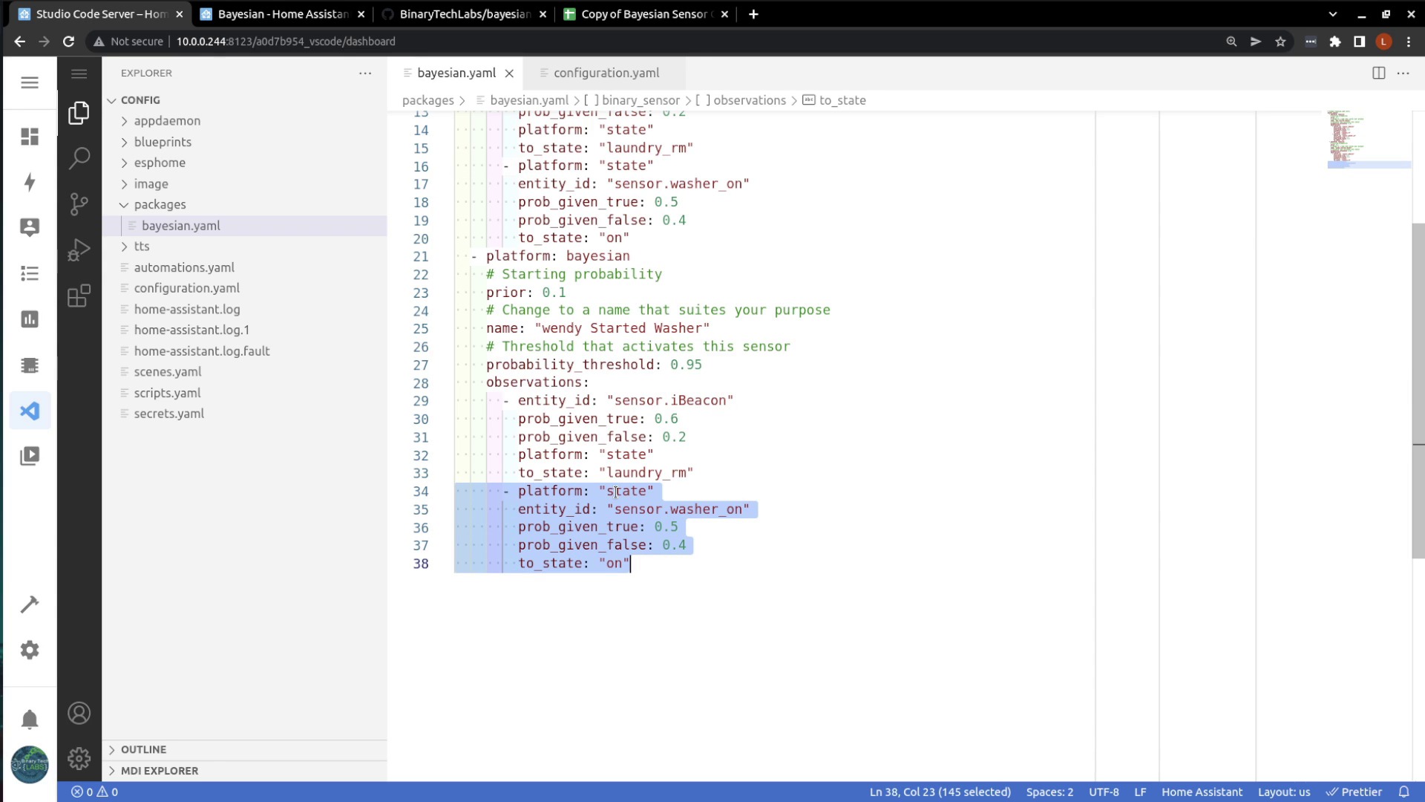
left_click(691, 566)
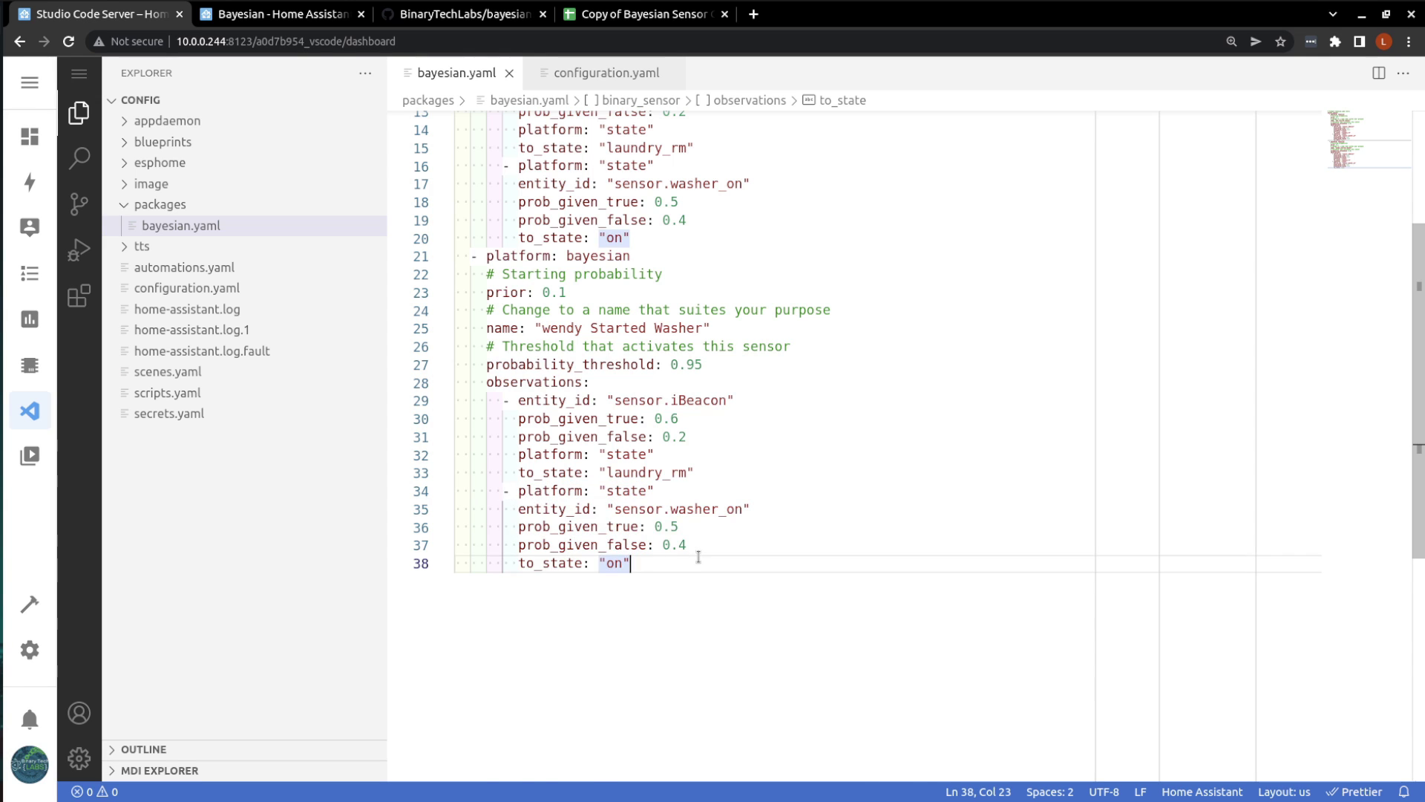
scroll(694, 563, "up", 3)
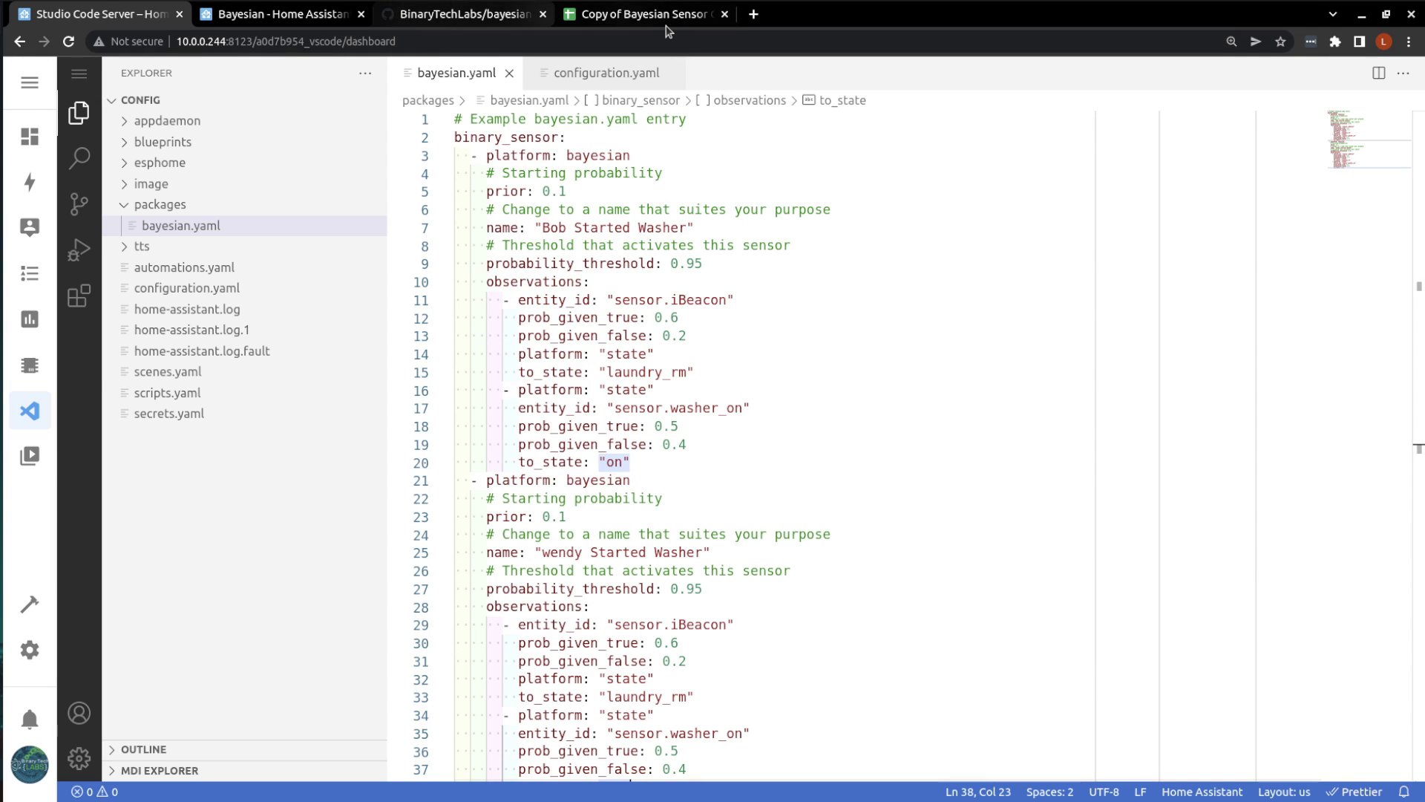
In the calculator, set iBeacon state to 1 and washer state to 0, giving 0.47 and OFF
left_click(638, 14)
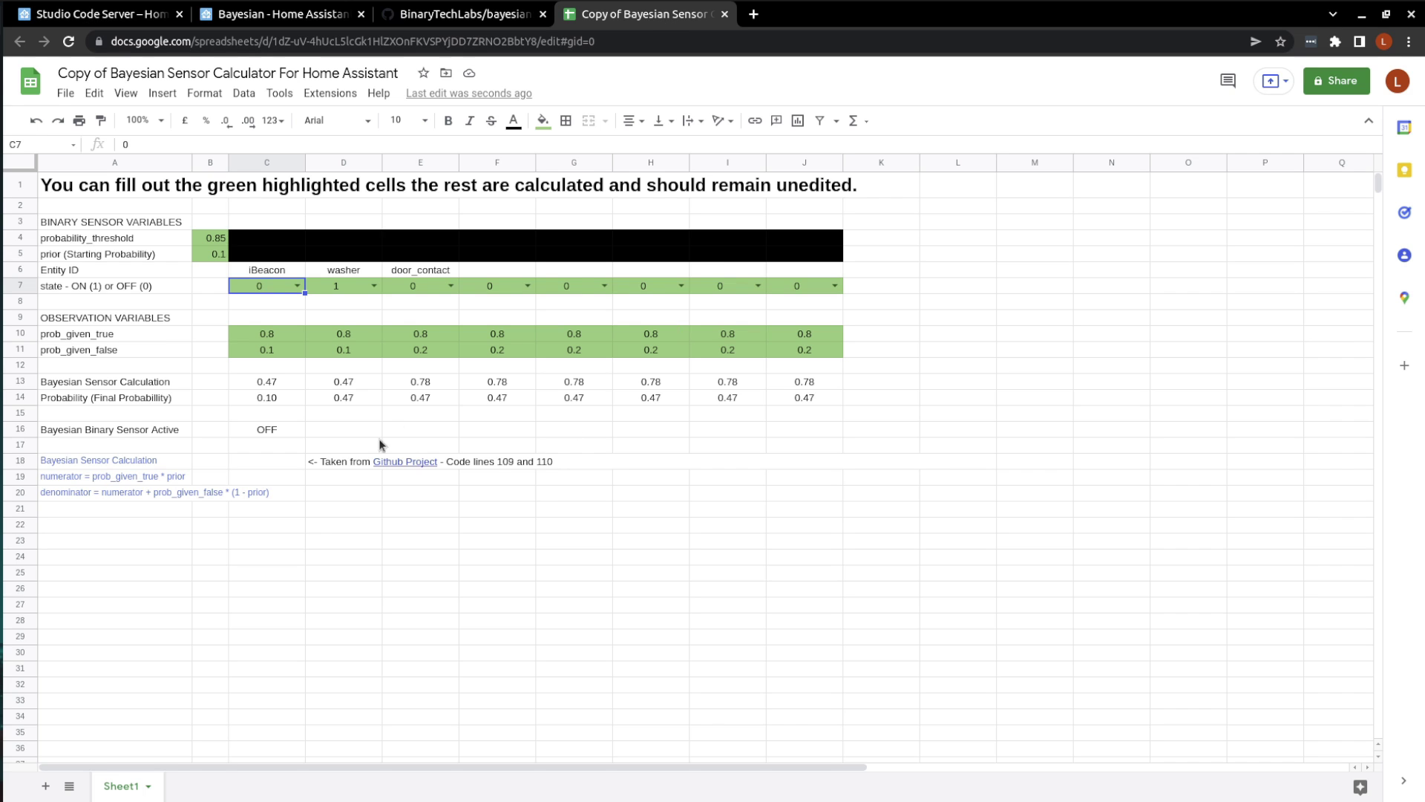
left_click(297, 287)
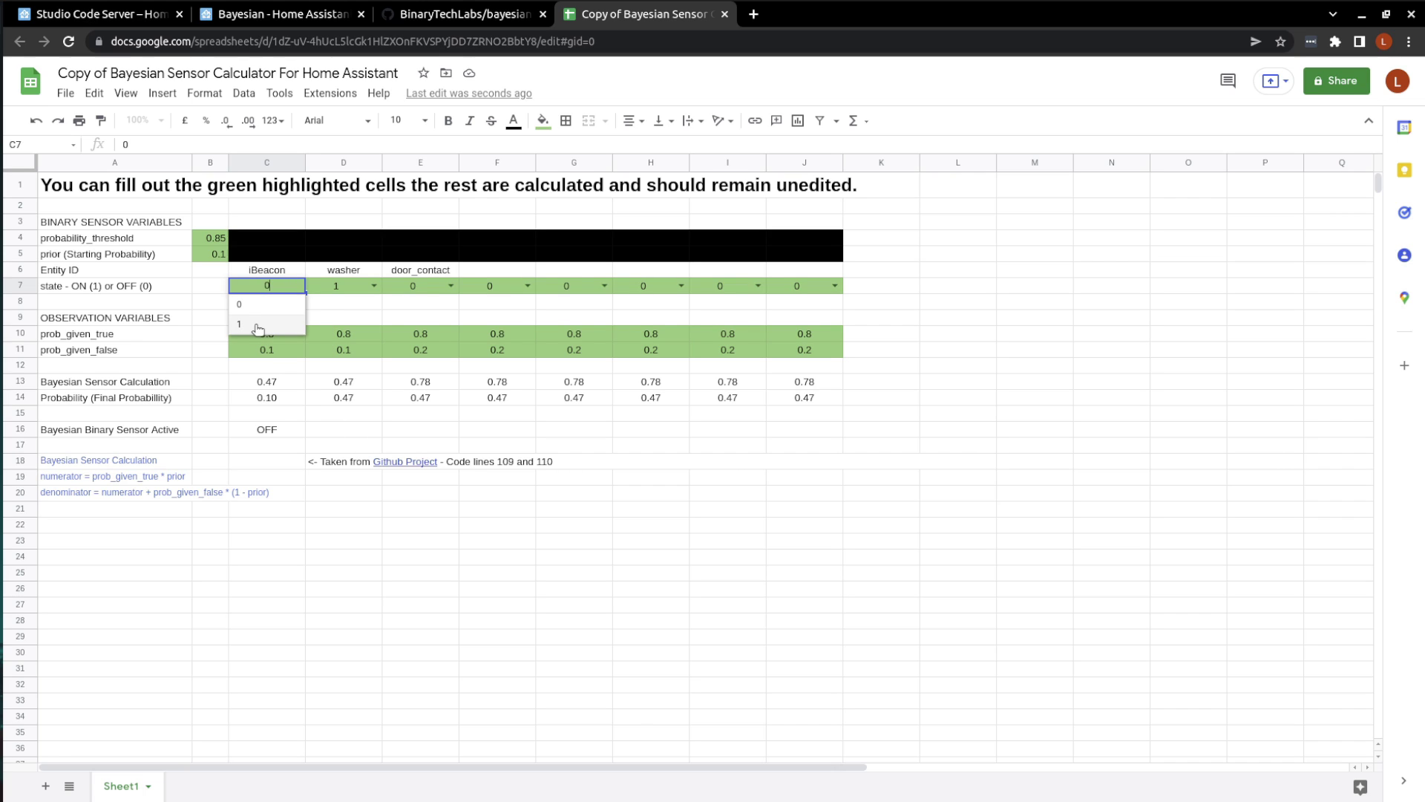
left_click(258, 327)
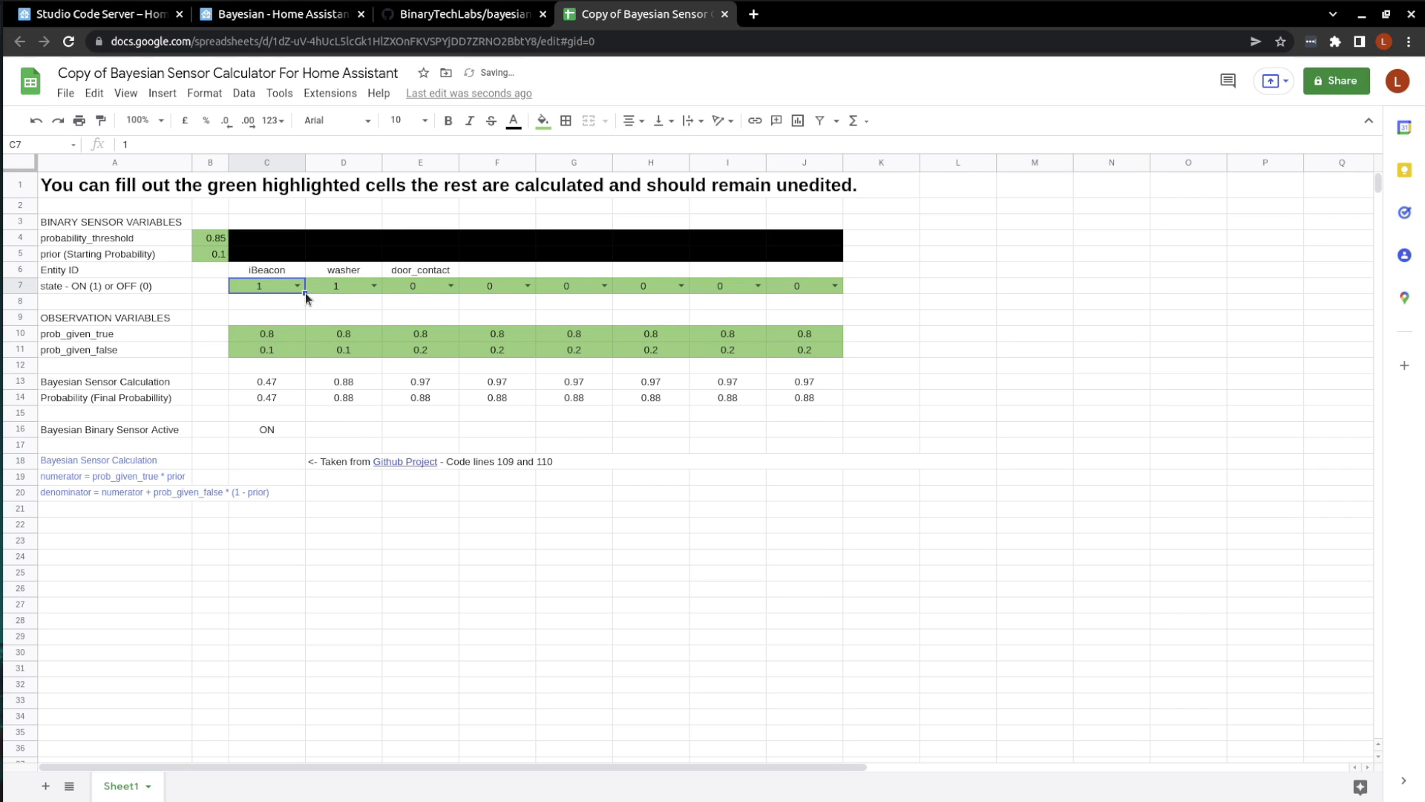
left_click(373, 287)
left_click(337, 338)
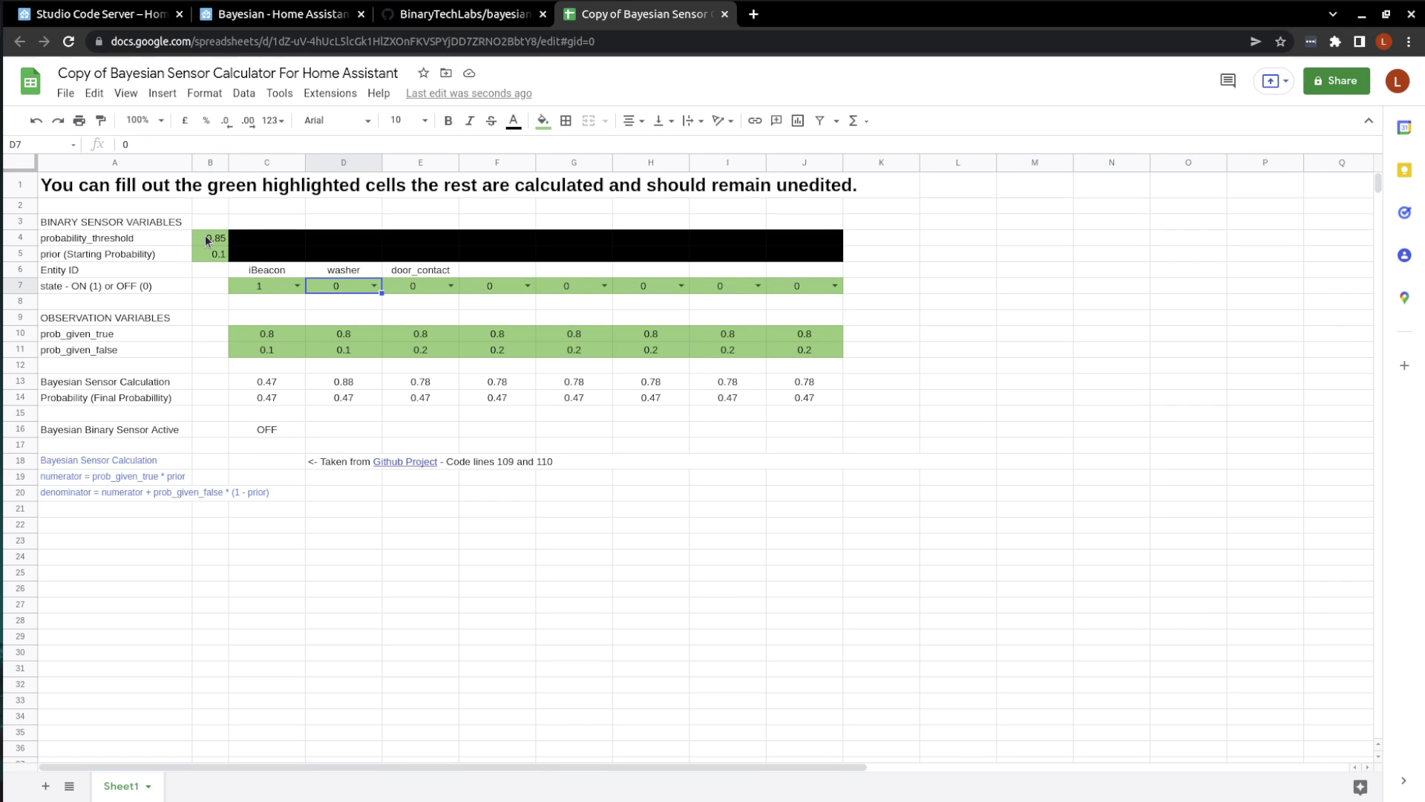
Delete the duplicated sensor entry from bayesian.yaml
left_click(109, 16)
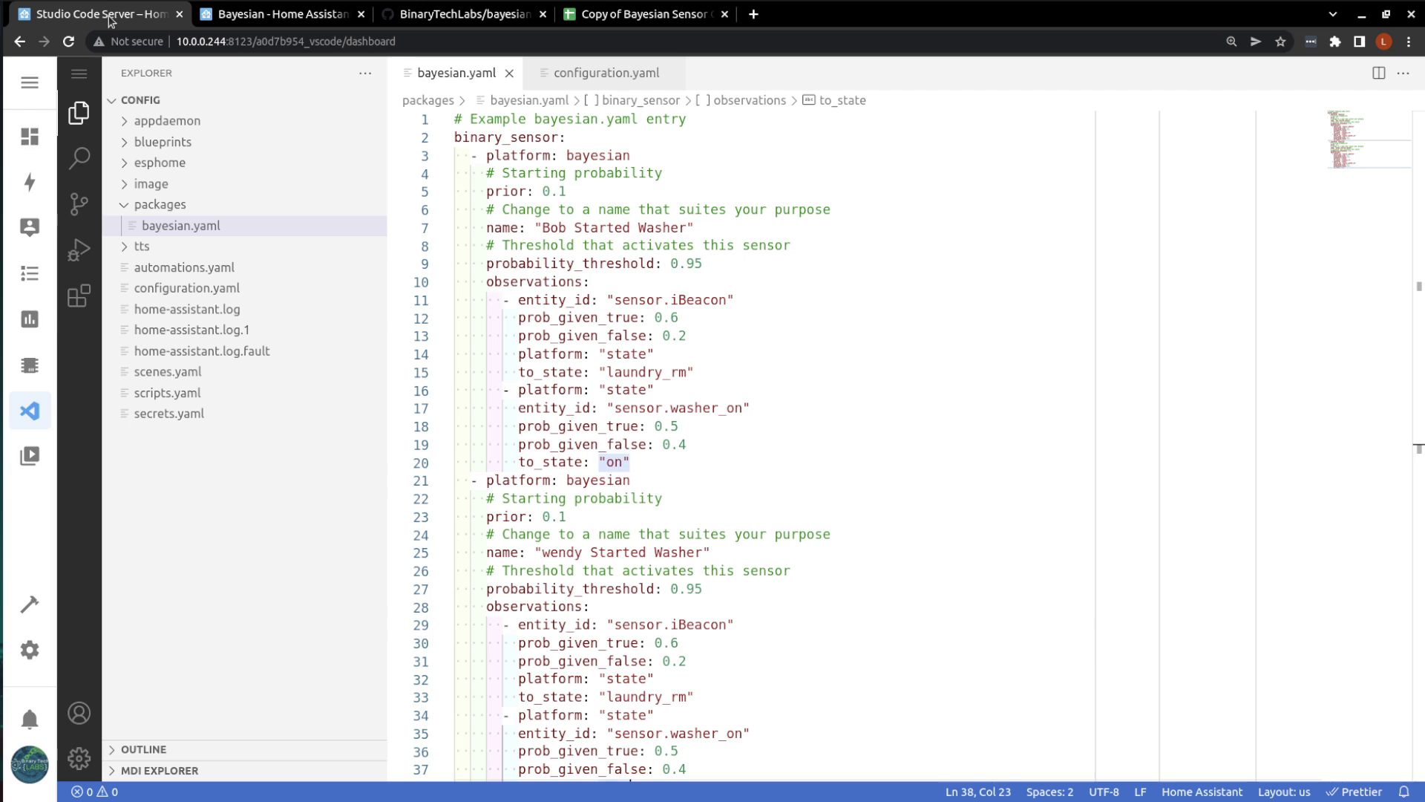
scroll(597, 609, "down", 3)
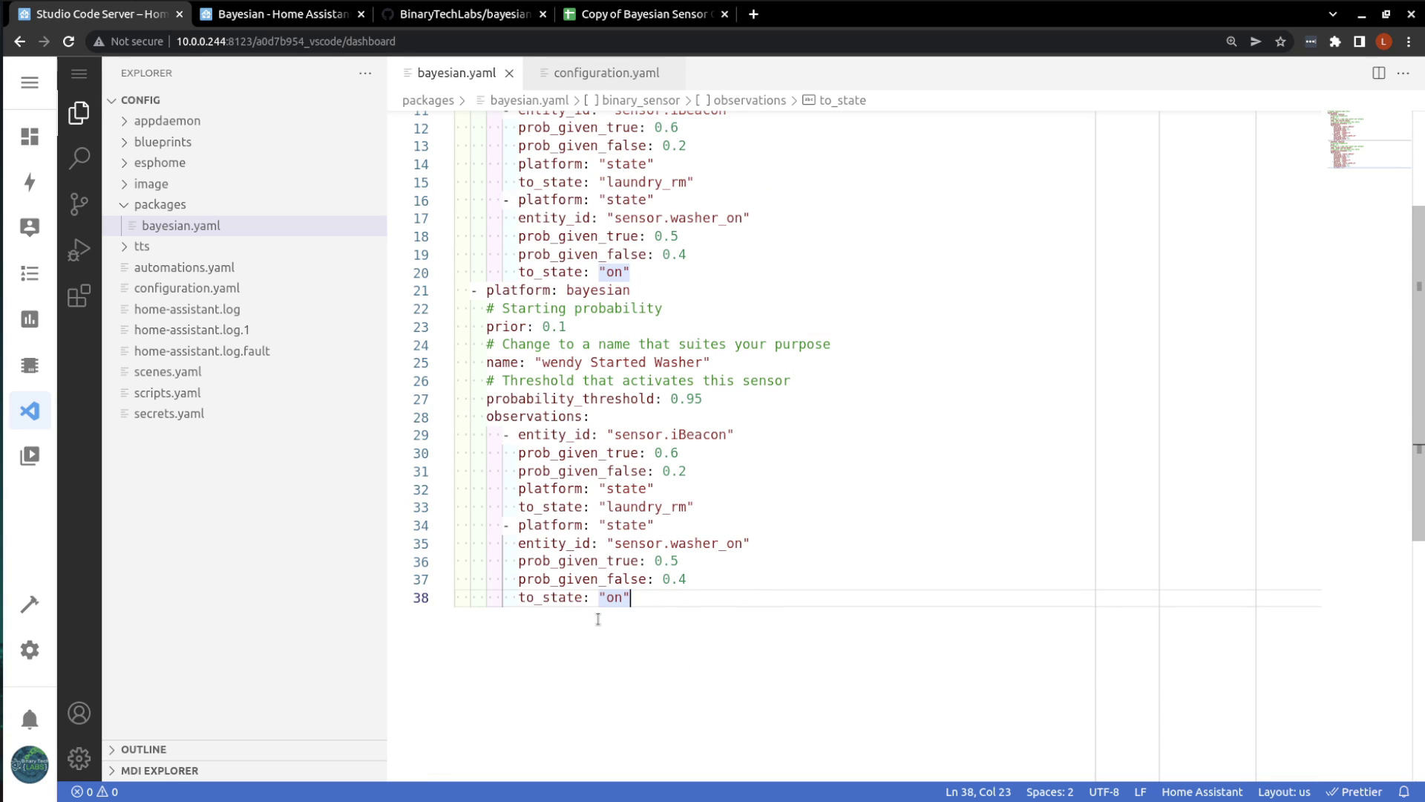
key("Return")
key("shift+Up")
key("shift+Up")
key("shift+Up")
key("shift+Up")
key("shift+Up")
key("shift+Up")
key("shift+Up")
key("shift+Up")
key("shift+Up")
key("shift+Up")
key("shift+Up")
key("shift+Up")
key("shift+Up")
key("shift+Up")
key("shift+Up")
key("shift+Up")
key("shift+Up")
key("shift+Up")
key("shift+Home")
key("BackSpace")
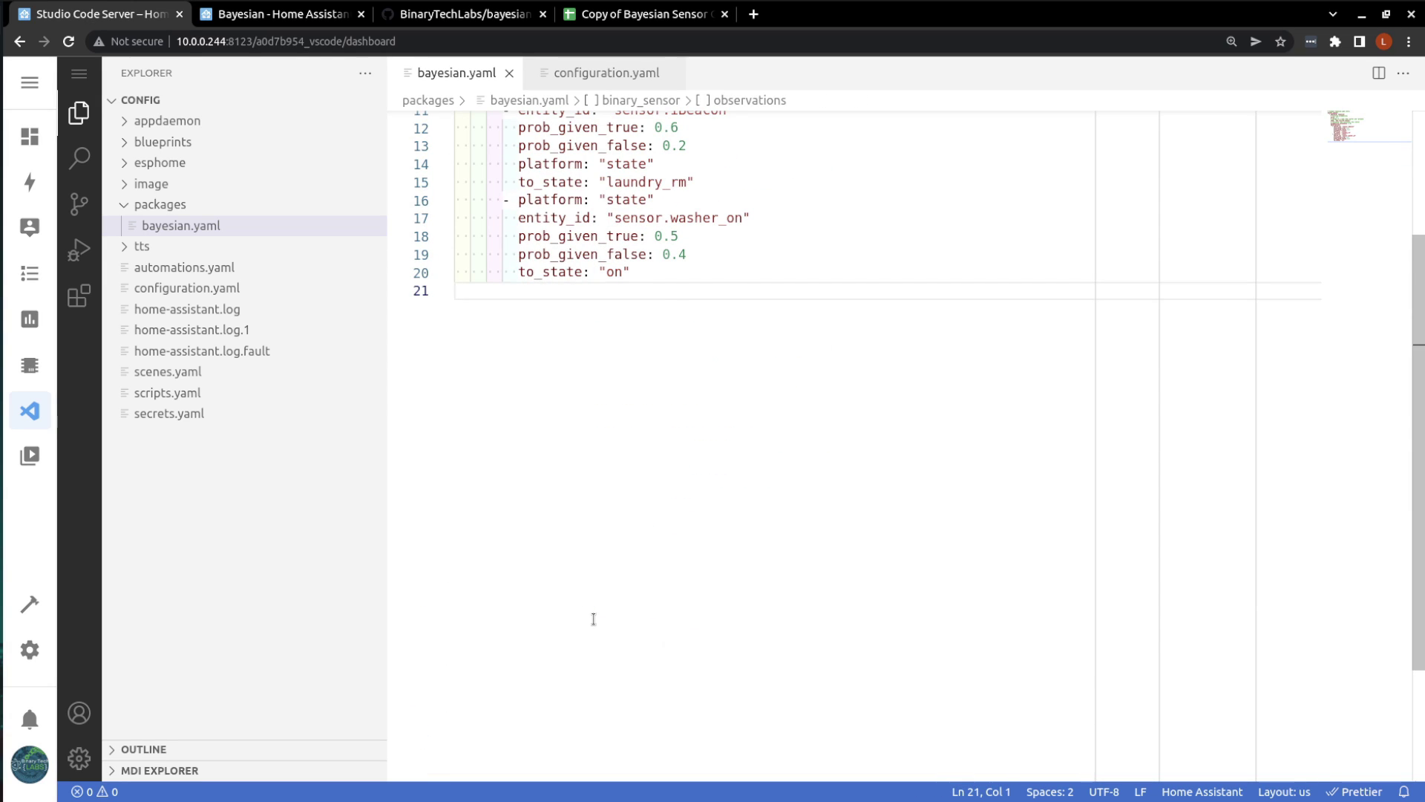
scroll(593, 619, "up", 3)
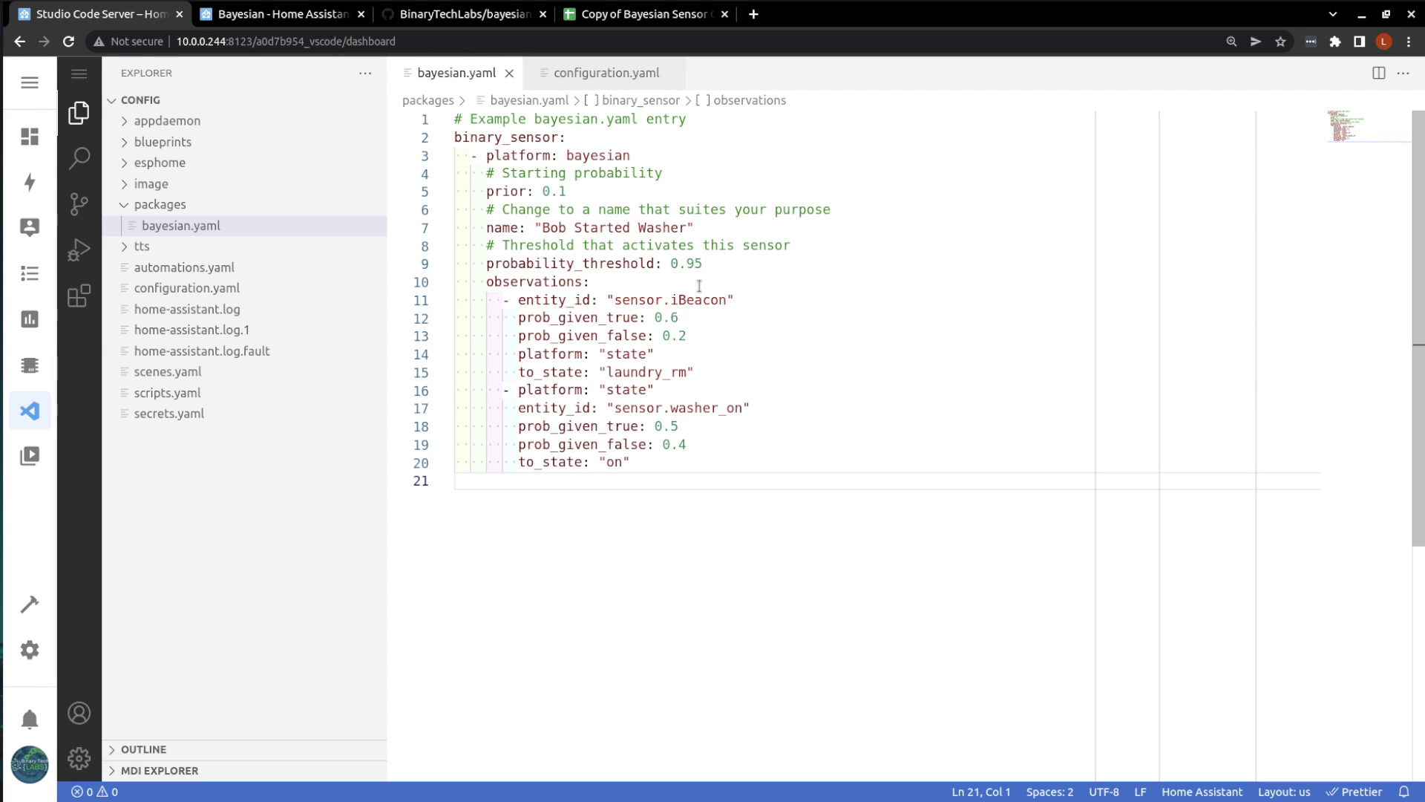
Change probability_threshold to 0.85 and iBeacon's probabilities to 0.8 true, 0.1 false
left_click_drag(687, 264, 695, 265)
type("8")
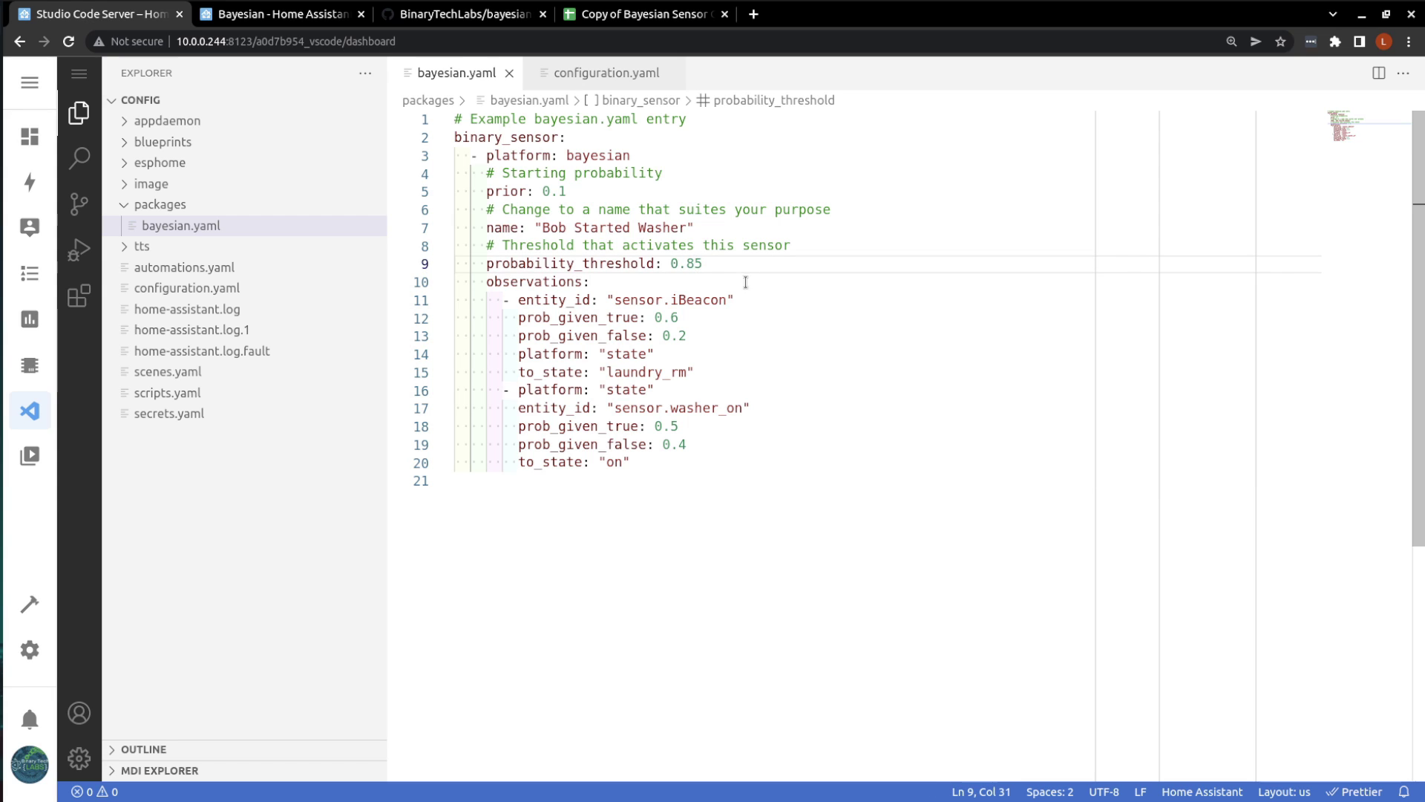
left_click_drag(672, 318, 681, 319)
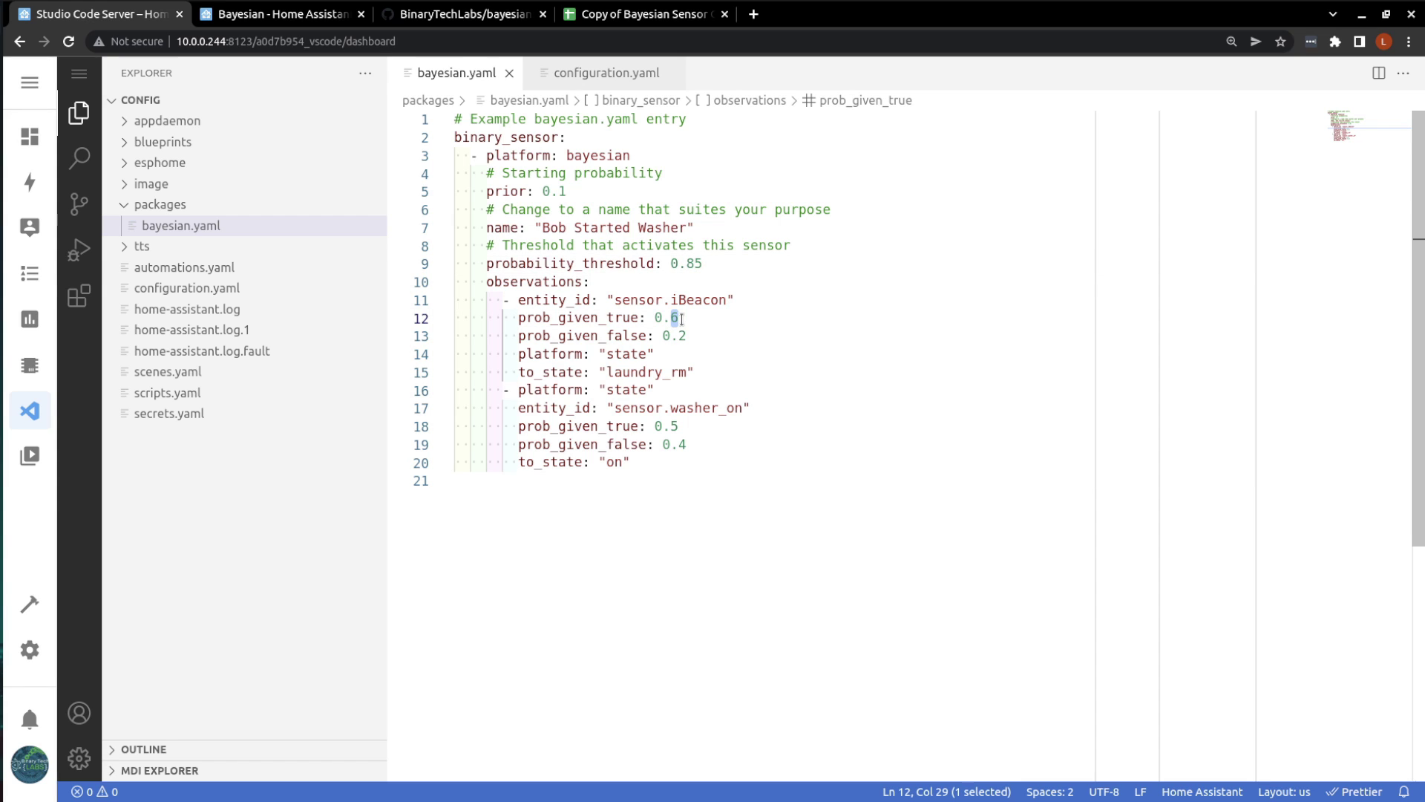
type("8")
left_click(683, 338)
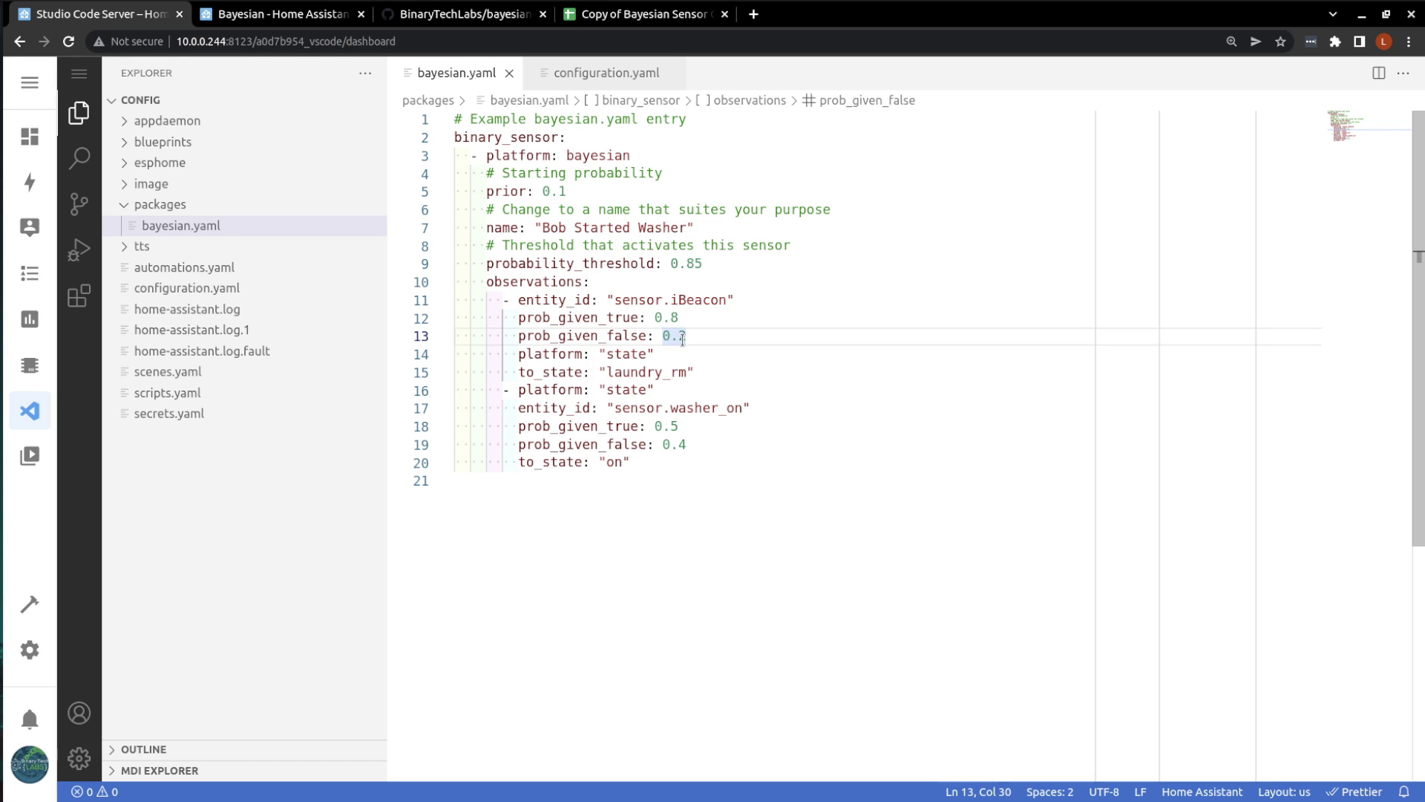
left_click_drag(683, 339, 679, 338)
type("1")
After checking the calculator, set washer's prob_given_true to 0.8 and prob_given_false to 0.1
left_click(676, 18)
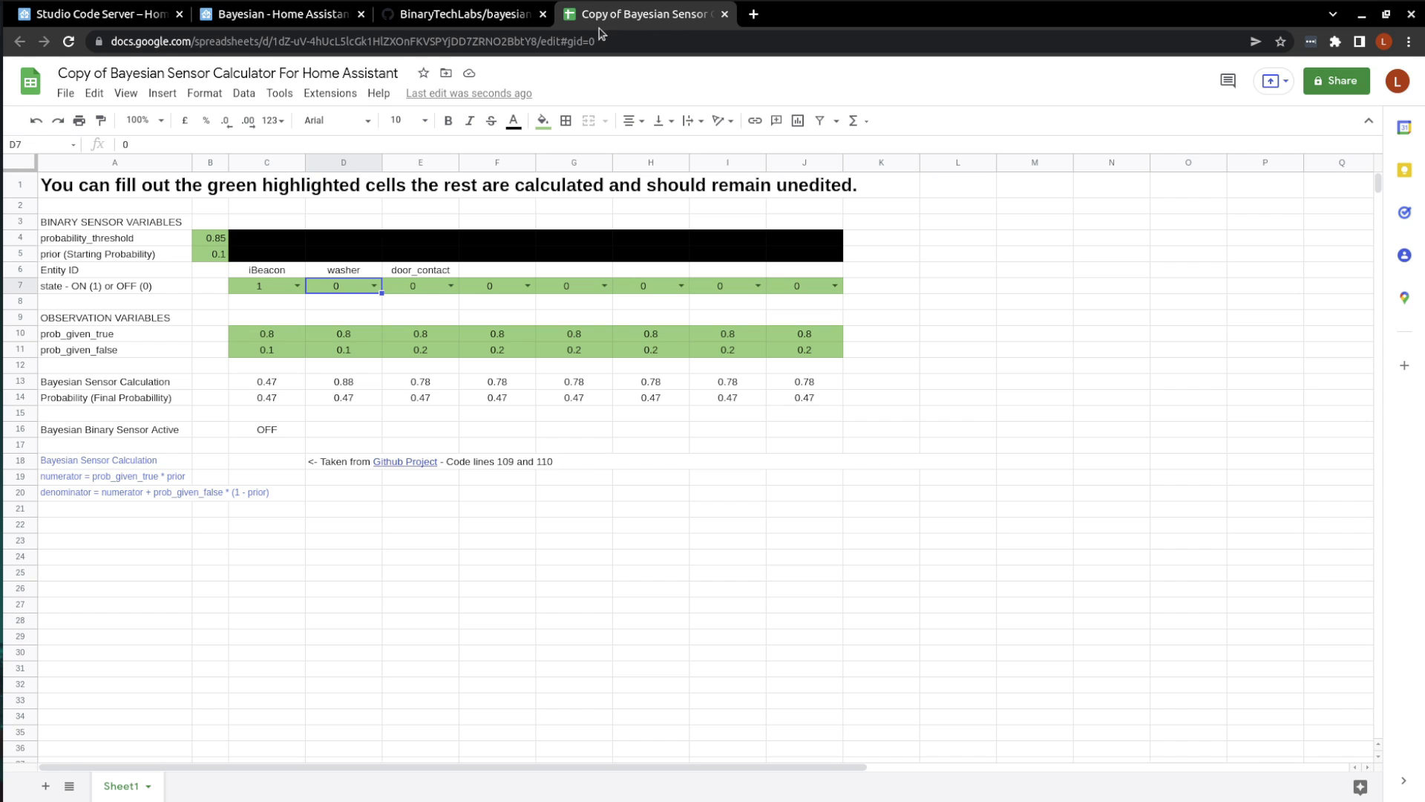
left_click(104, 20)
double_click(676, 426)
type("8")
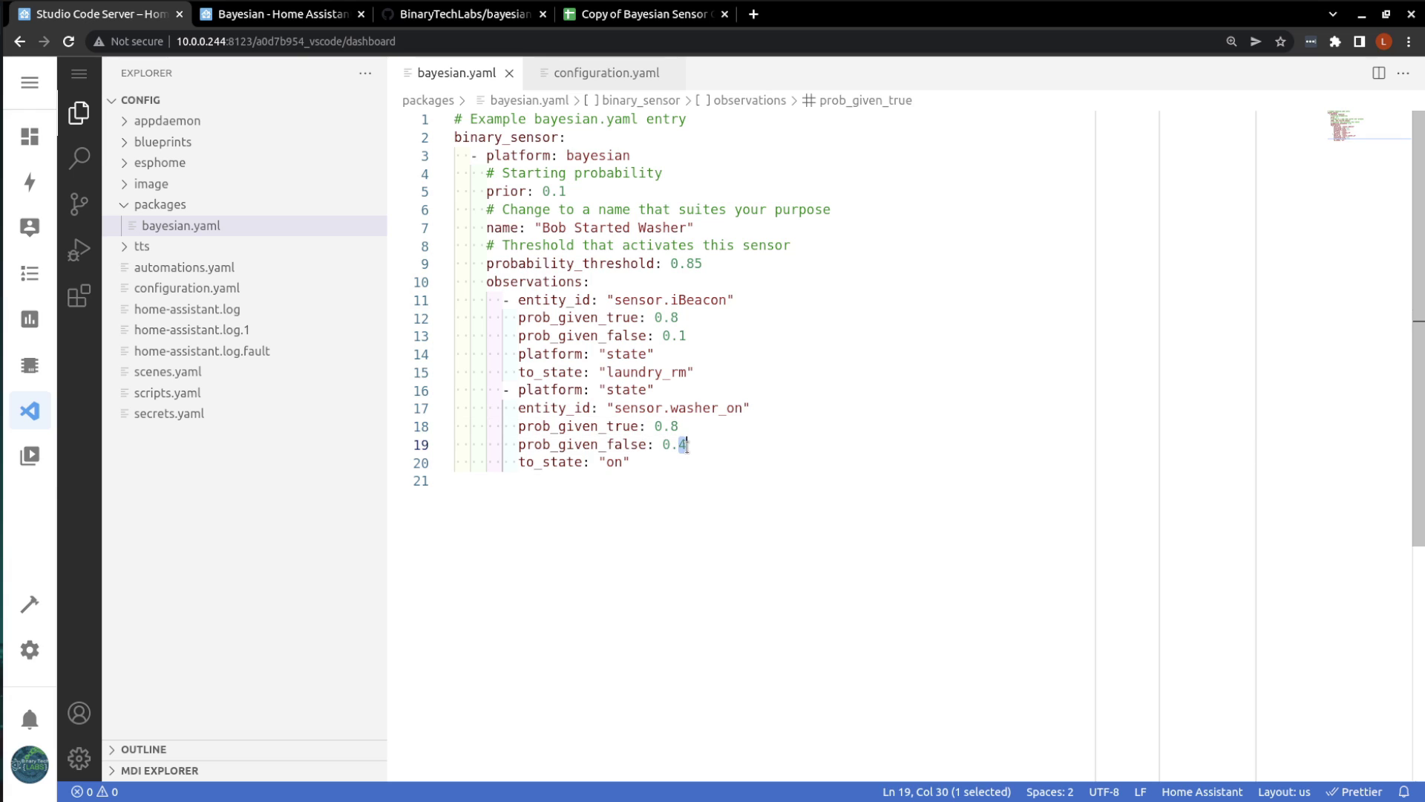
double_click(681, 444)
type("1")
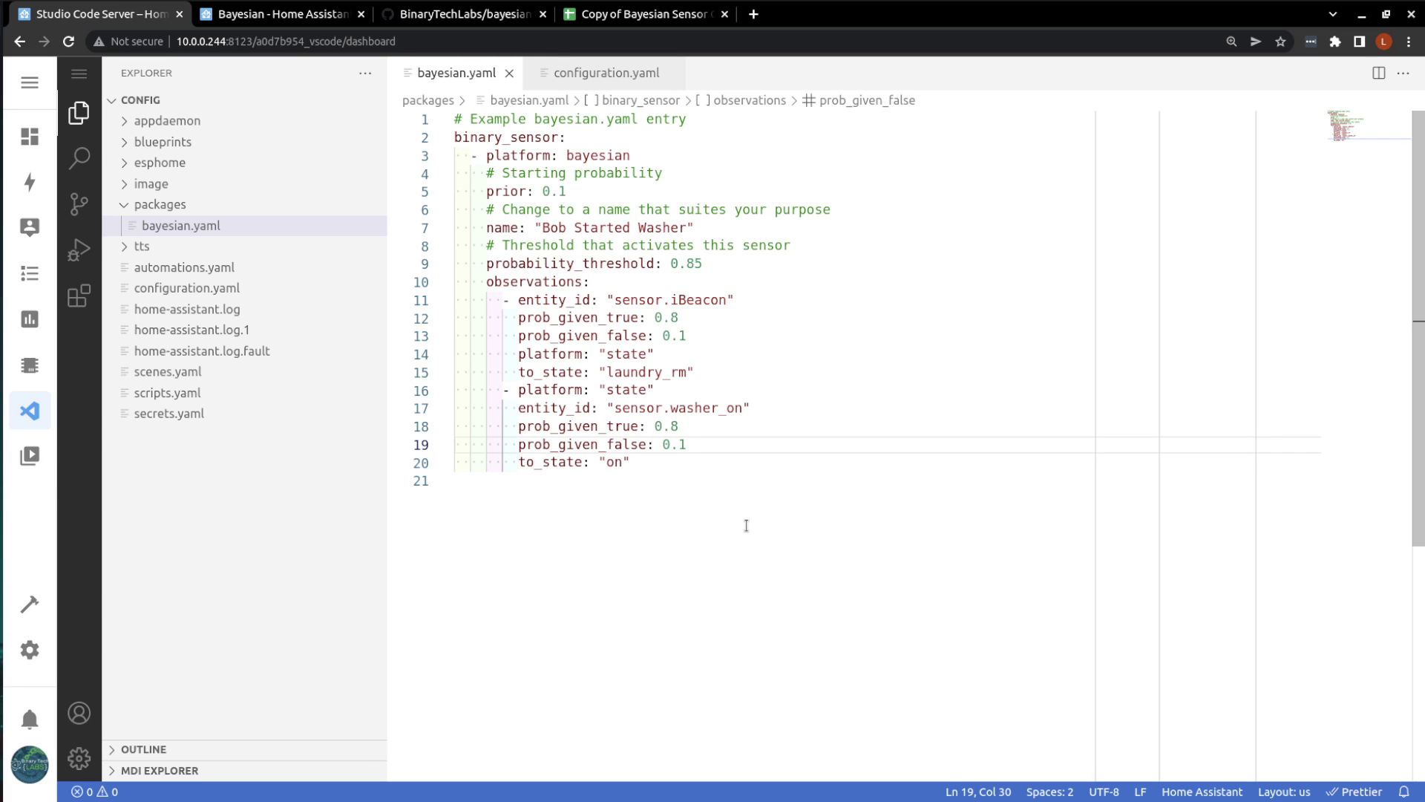